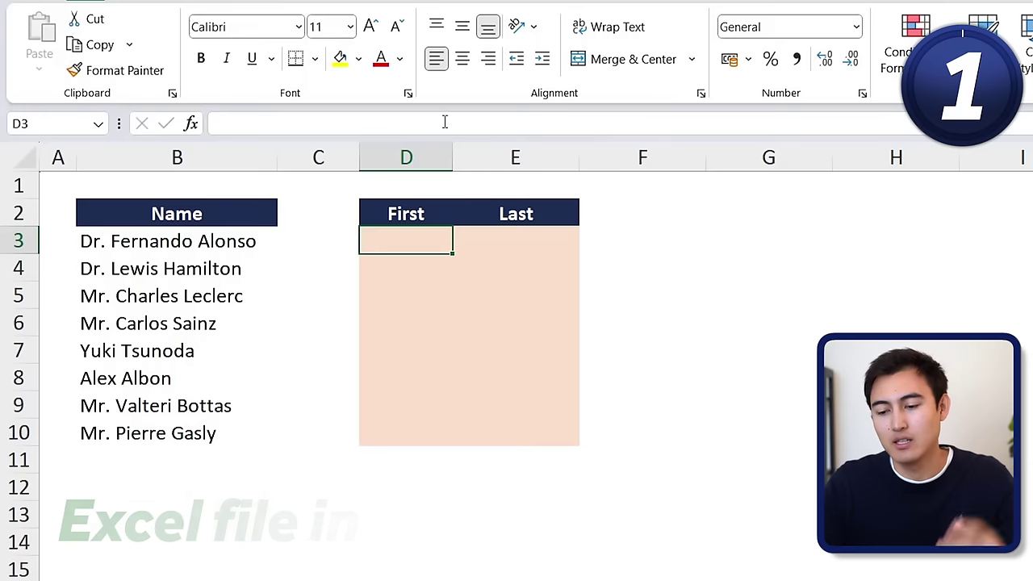
{"action": "key", "text": "Left"}
{"action": "key", "text": "Left"}
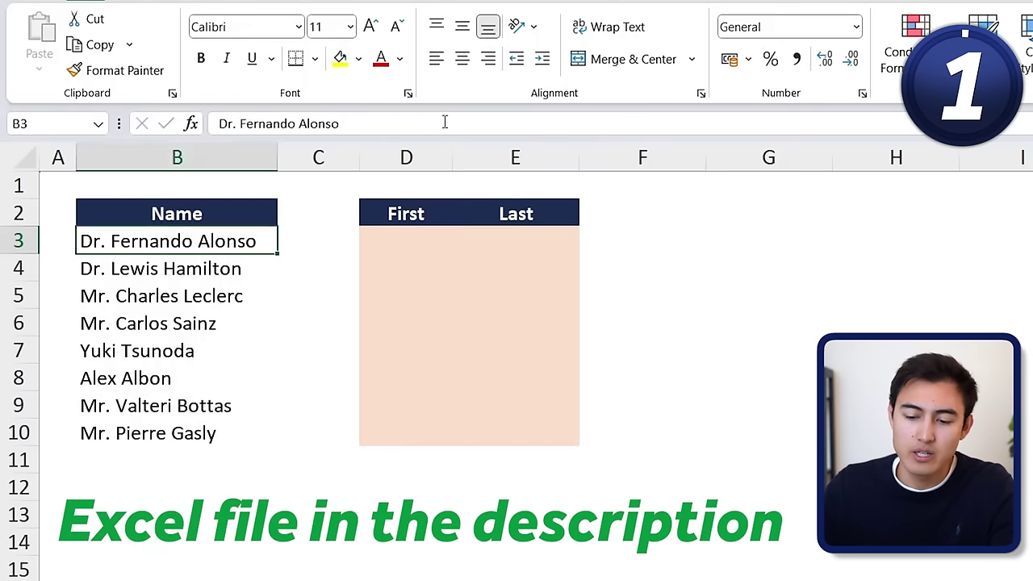
{"action": "key", "text": "ctrl+space"}
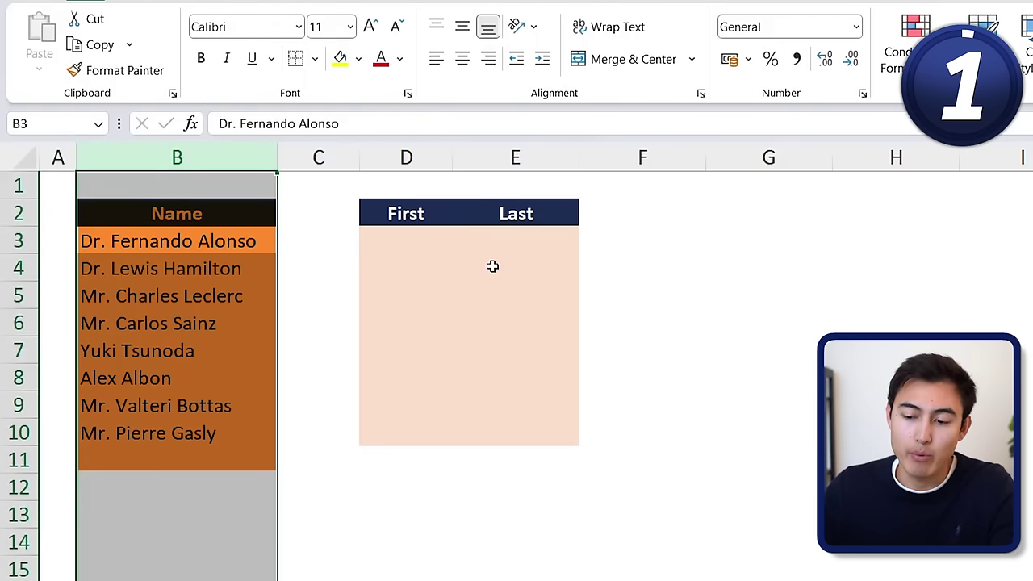
{"action": "key", "text": "Right"}
{"action": "key", "text": "Right"}
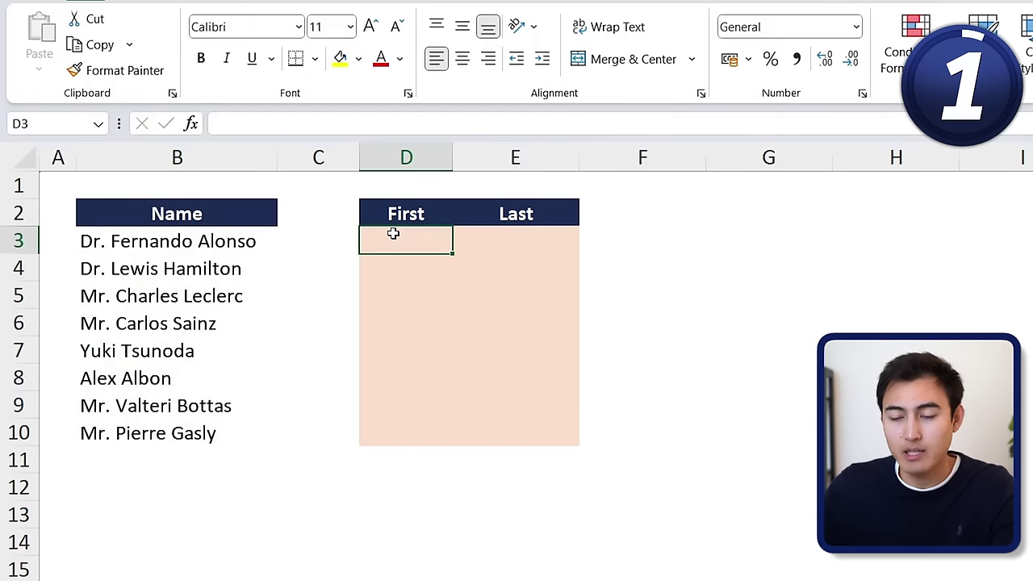
- Enter a TEXTSPLIT formula in D3 that splits the name in B3 at each space: =TEXTSPLIT(B3," ")
{"action": "type", "text": "="}
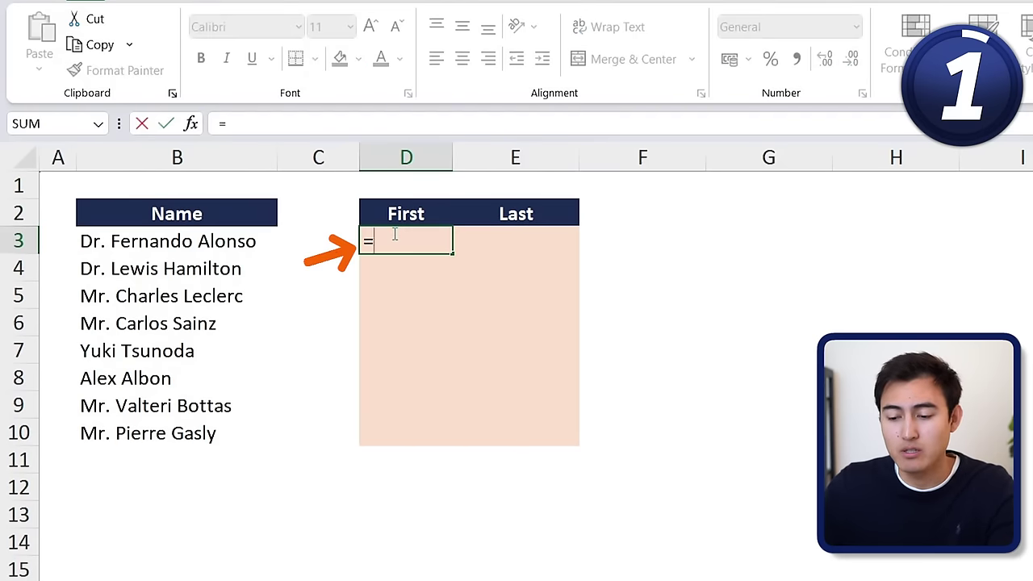
{"action": "type", "text": "textsp"}
{"action": "key", "text": "Tab"}
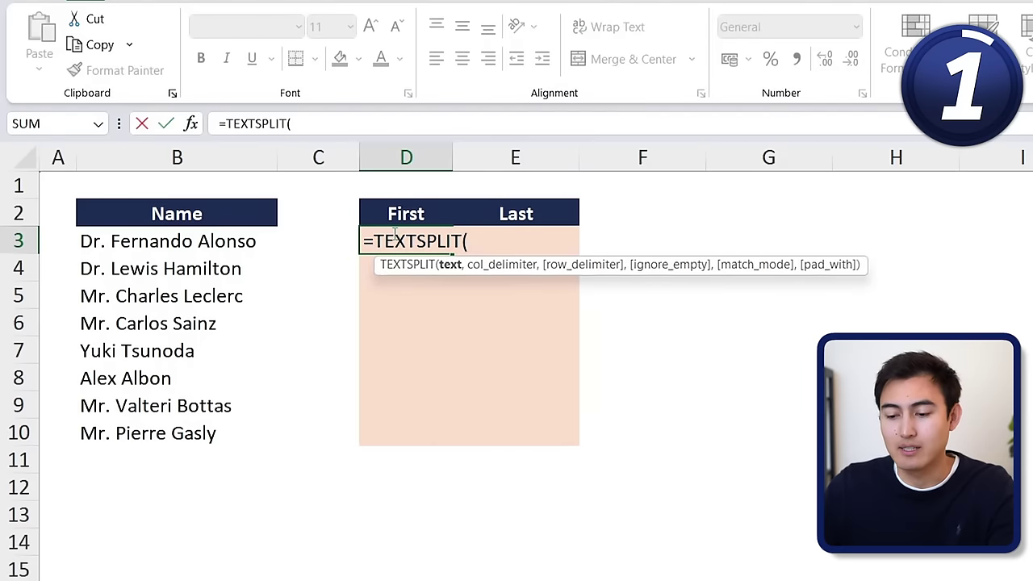
{"action": "left_click", "coordinate": [143, 242]}
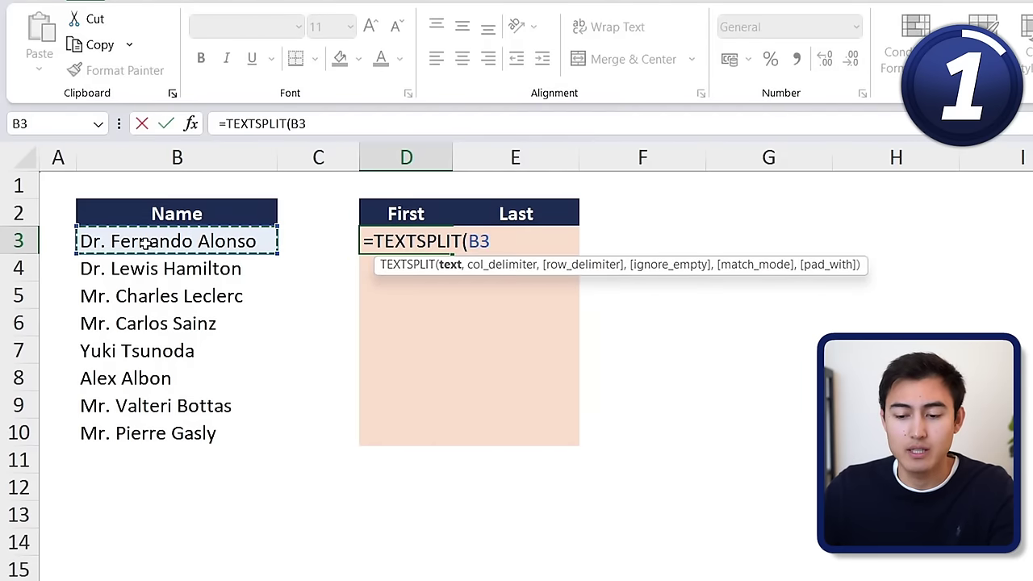
{"action": "type", "text": ","}
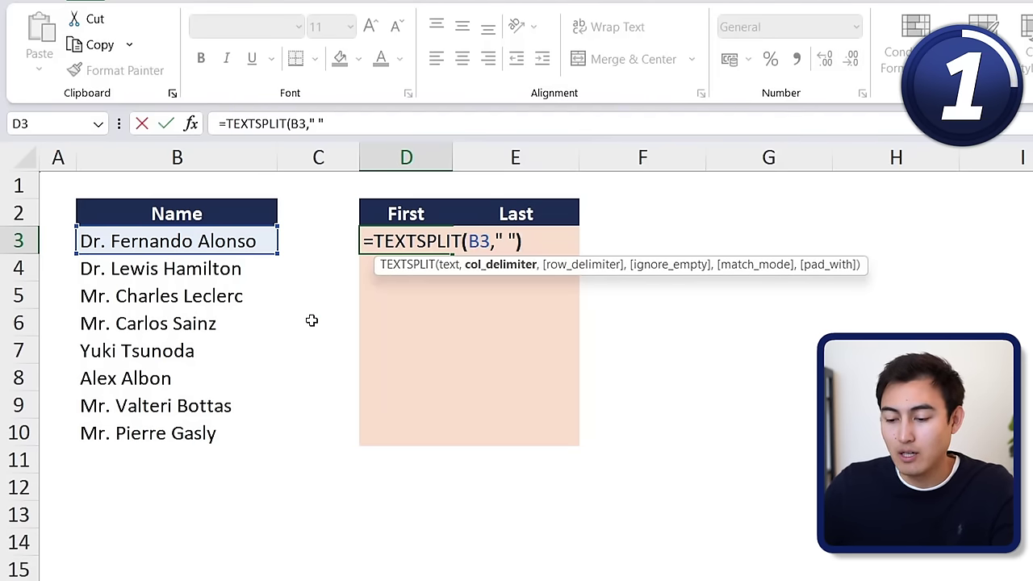
{"action": "type", "text": ")"}
{"action": "key", "text": "Return"}
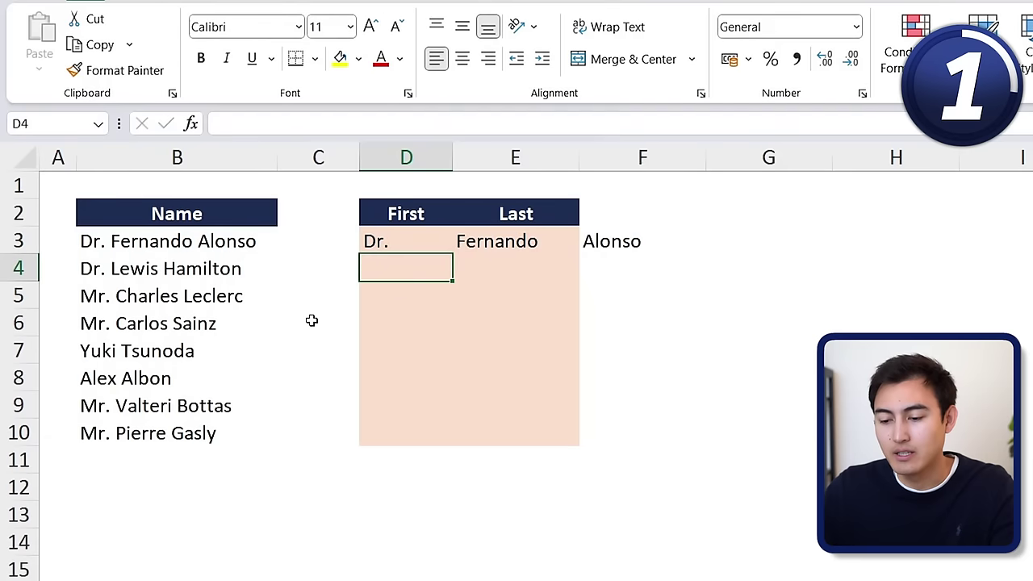
- Fill the space-delimited TEXTSPLIT formula from D3 down through D10
{"action": "key", "text": "Up"}
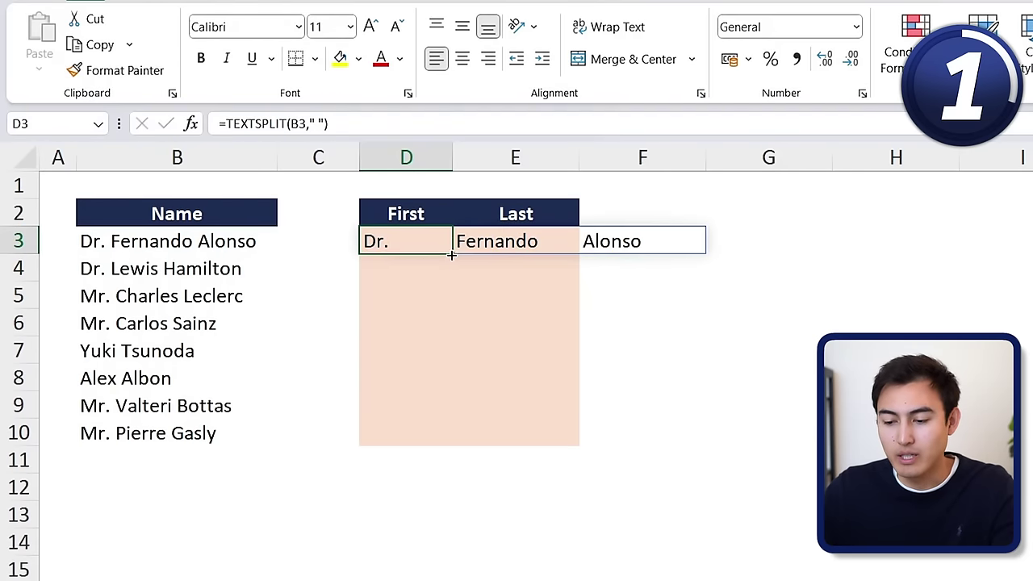
{"action": "key", "text": "shift+Down"}
{"action": "key", "text": "shift+Down"}
{"action": "key", "text": "shift+Down"}
{"action": "key", "text": "shift+Down"}
{"action": "key", "text": "shift+Down"}
{"action": "key", "text": "shift+Down"}
{"action": "key", "text": "shift+Down"}
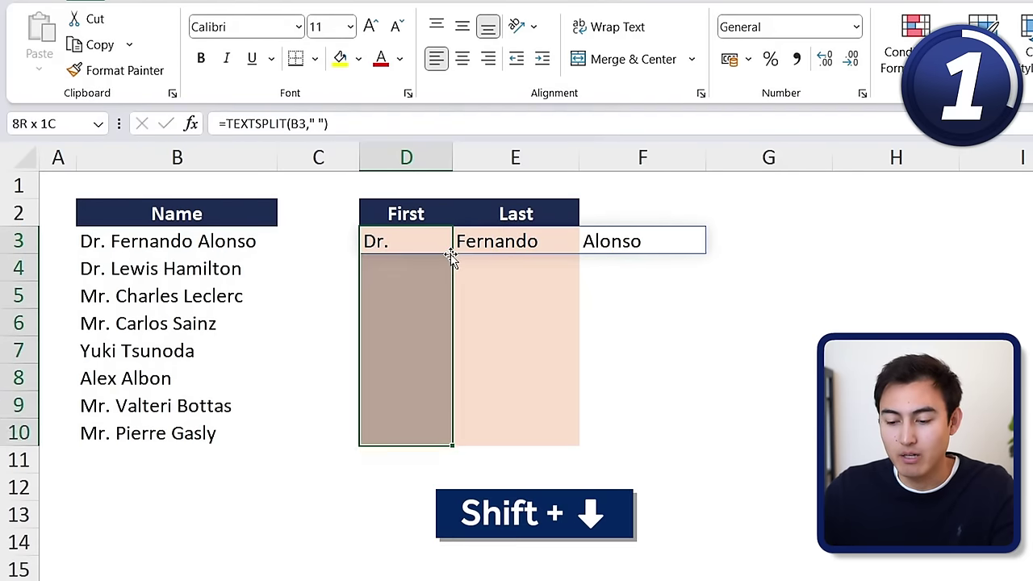
{"action": "key", "text": "ctrl+d"}
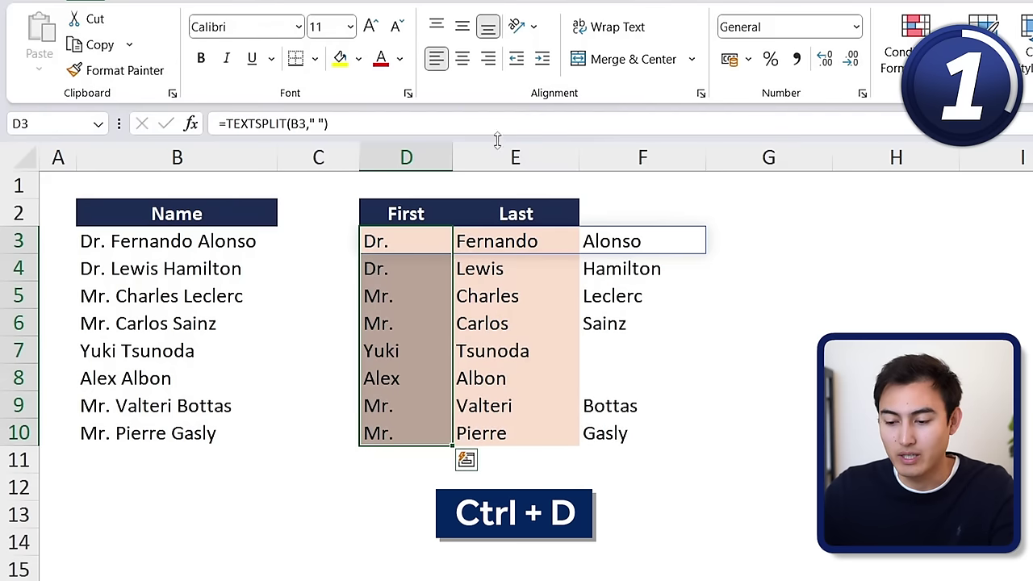
- Examine the split results row by row in the First column from D4 to D8, returning to D3
{"action": "key", "text": "Down"}
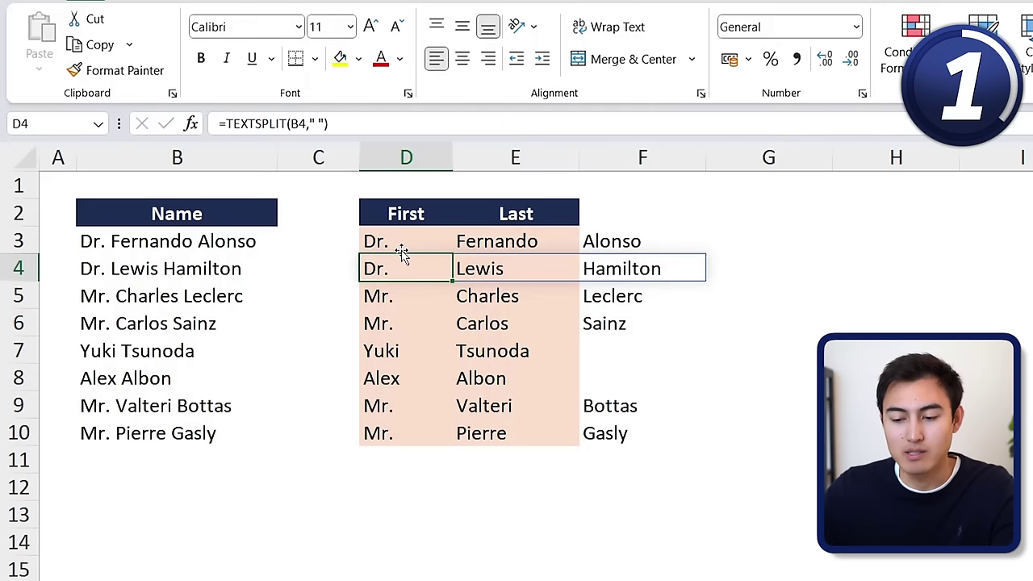
{"action": "key", "text": "Down"}
{"action": "key", "text": "Down"}
{"action": "key", "text": "Down"}
{"action": "key", "text": "Down"}
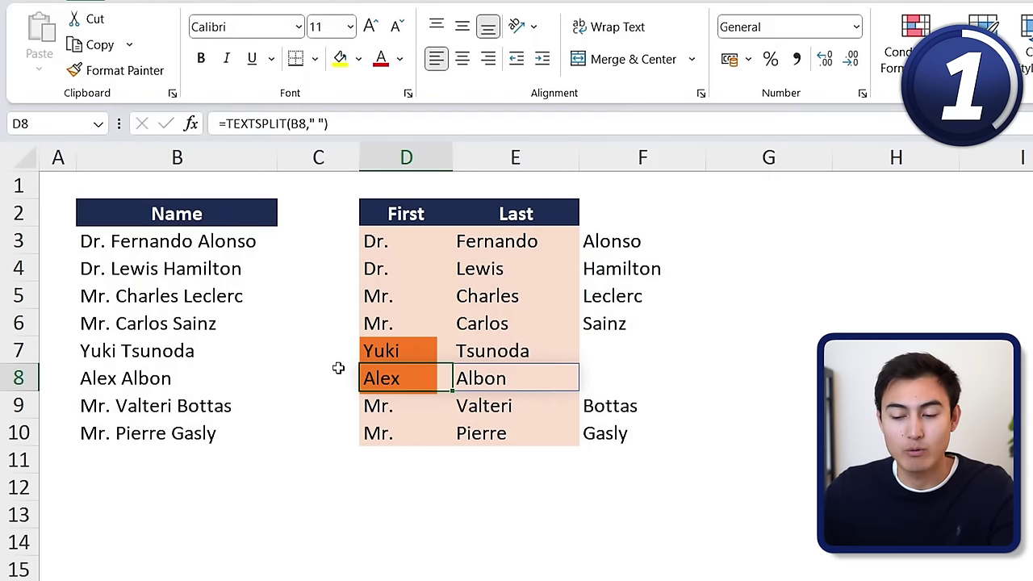
{"action": "key", "text": "Up"}
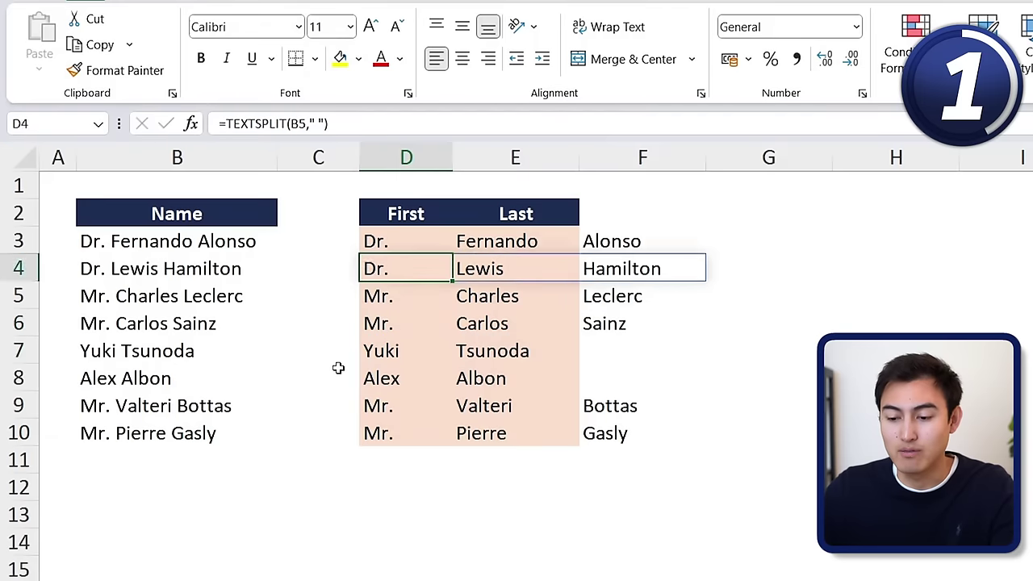
{"action": "key", "text": "Up"}
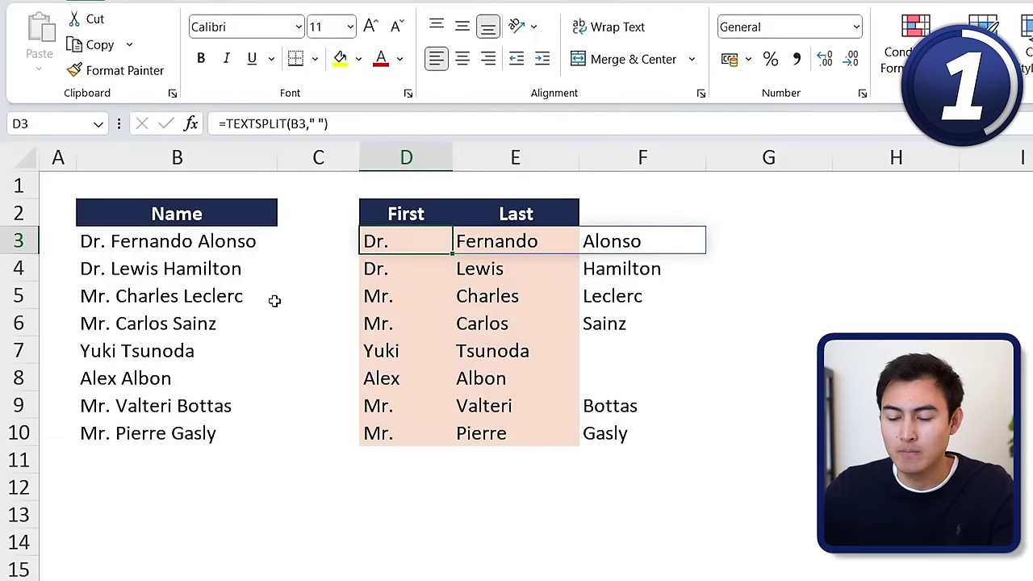
- Change the column delimiter in D3's TEXTSPLIT formula to the array {" ","Dr. ","Mr. "}, keeping the trailing space after each title
{"action": "left_click", "coordinate": [362, 129]}
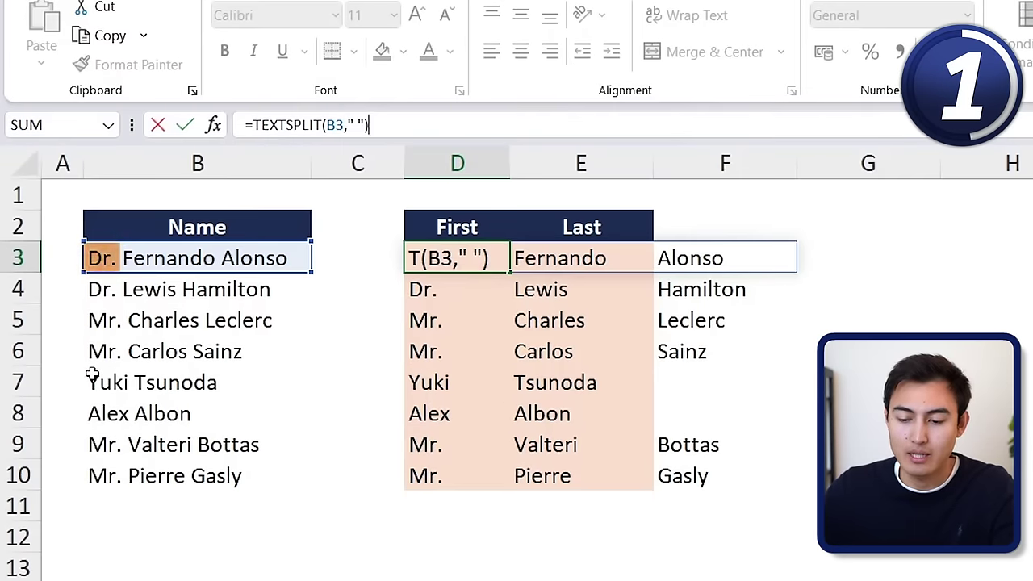
{"action": "key", "text": "Left"}
{"action": "key", "text": "Left"}
{"action": "key", "text": "Left"}
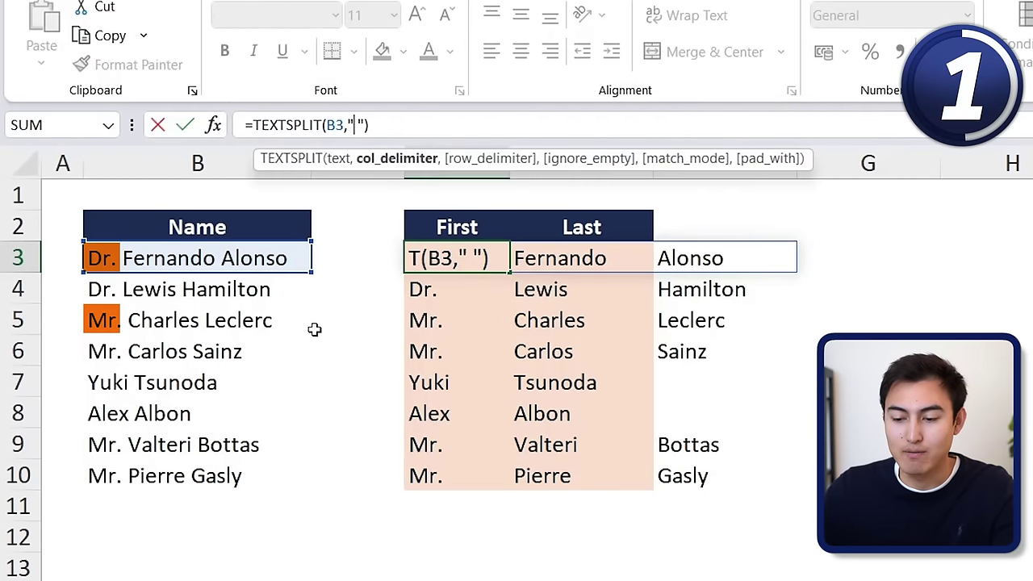
{"action": "key", "text": "Left"}
{"action": "key", "text": "Left"}
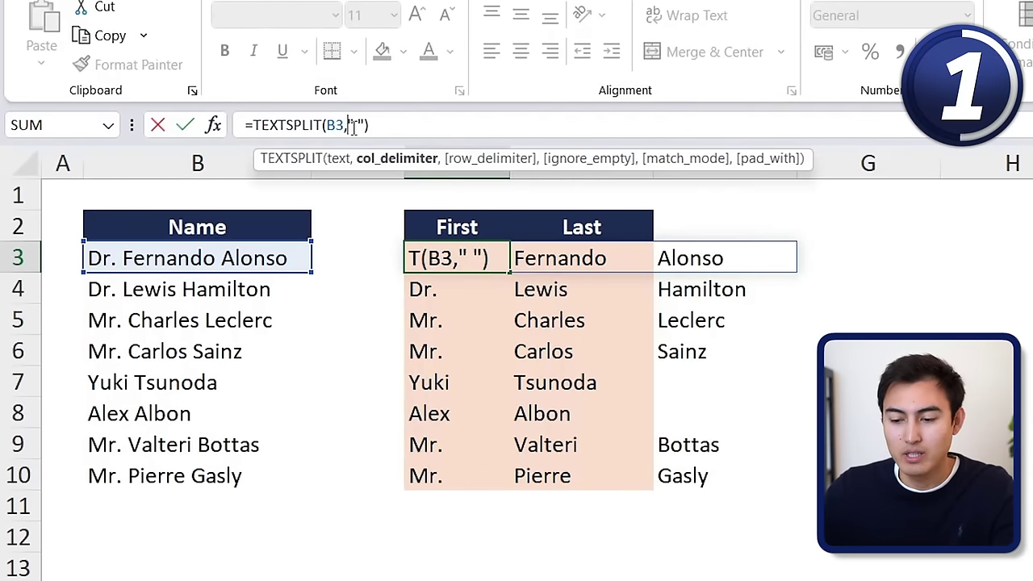
{"action": "type", "text": "{\" \""}
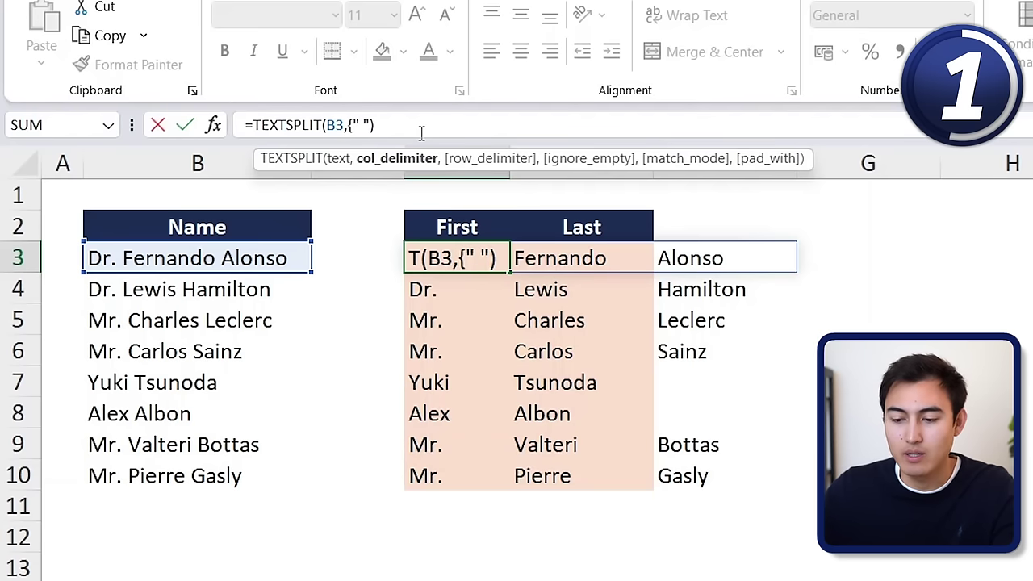
{"action": "type", "text": ","}
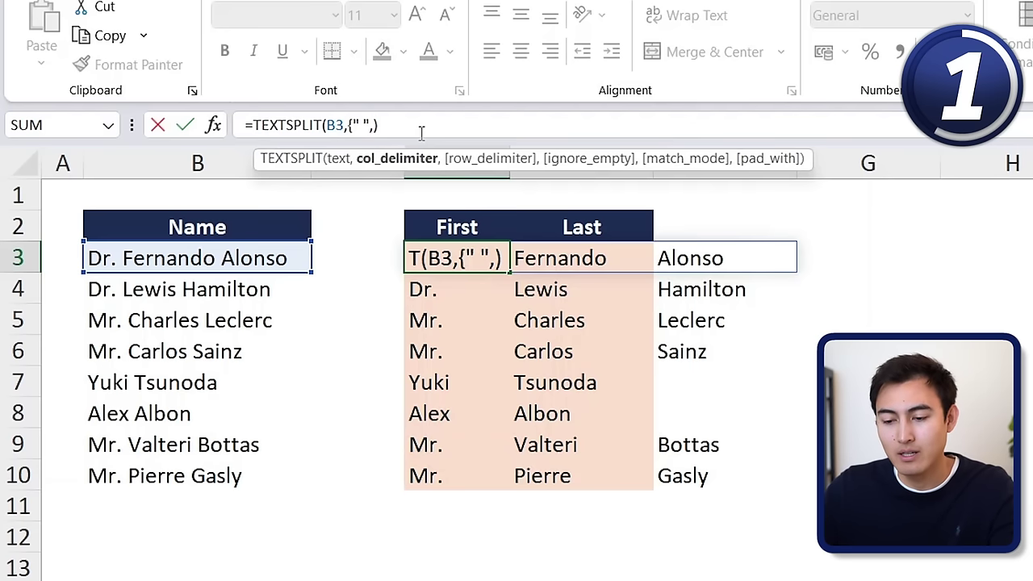
{"action": "type", "text": "\"Dr"}
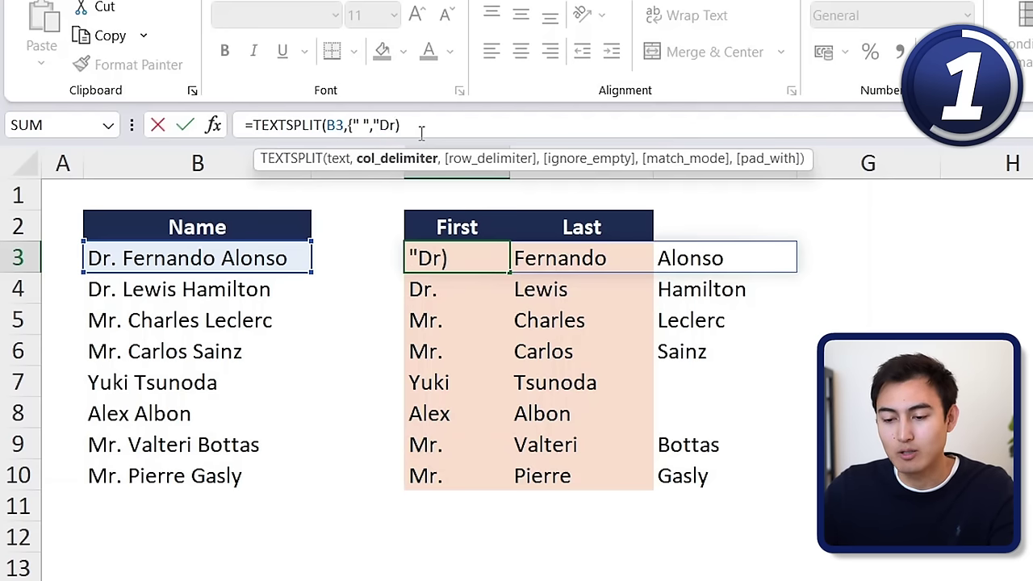
{"action": "type", "text": ". "}
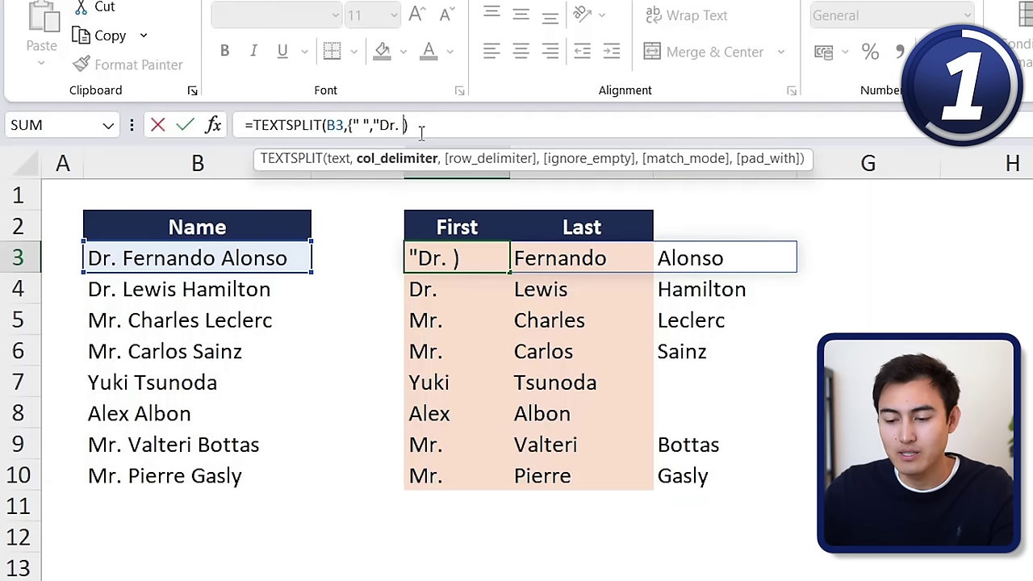
{"action": "type", "text": "\",\"Mr."}
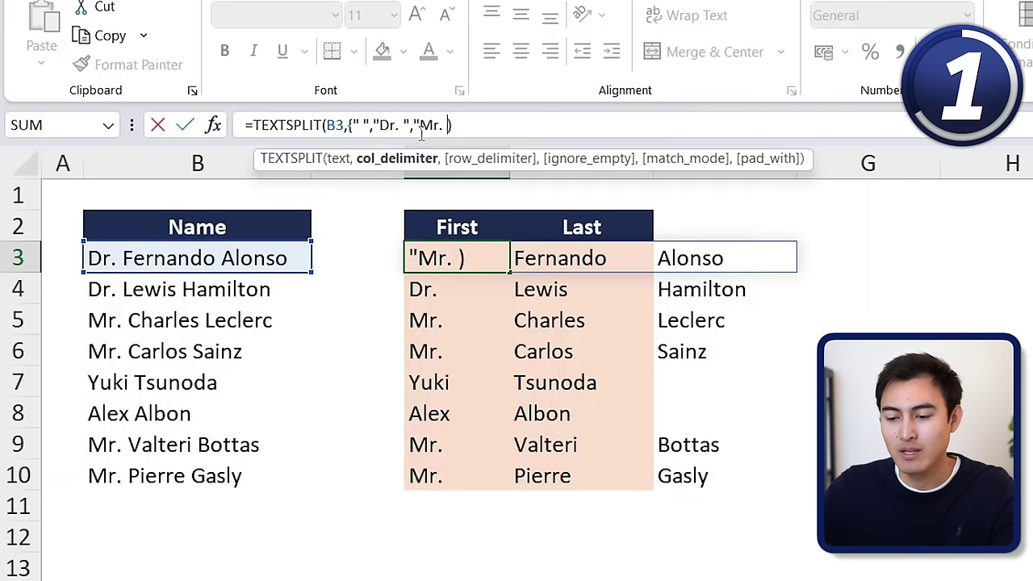
{"action": "type", "text": " \""}
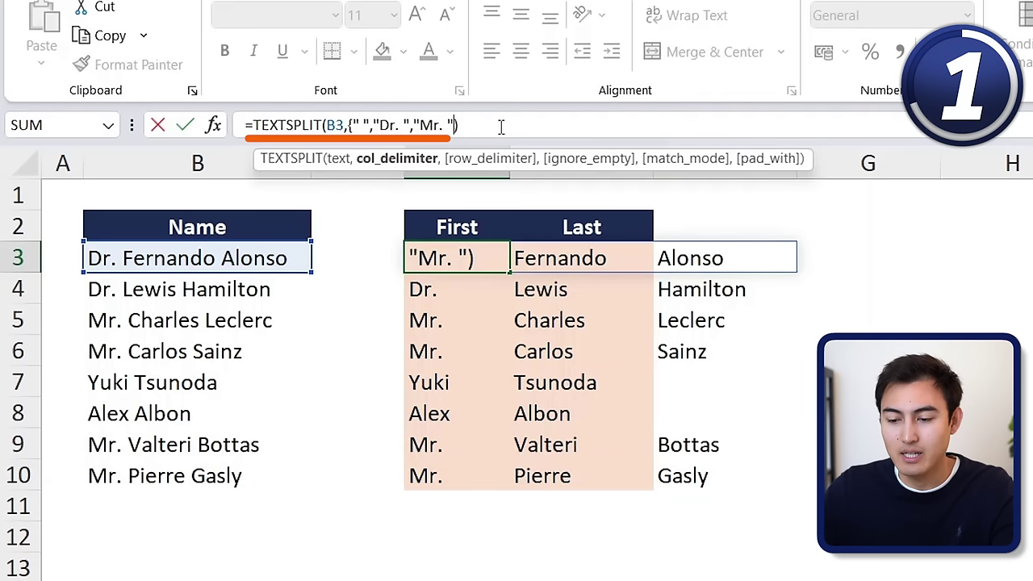
{"action": "type", "text": "}"}
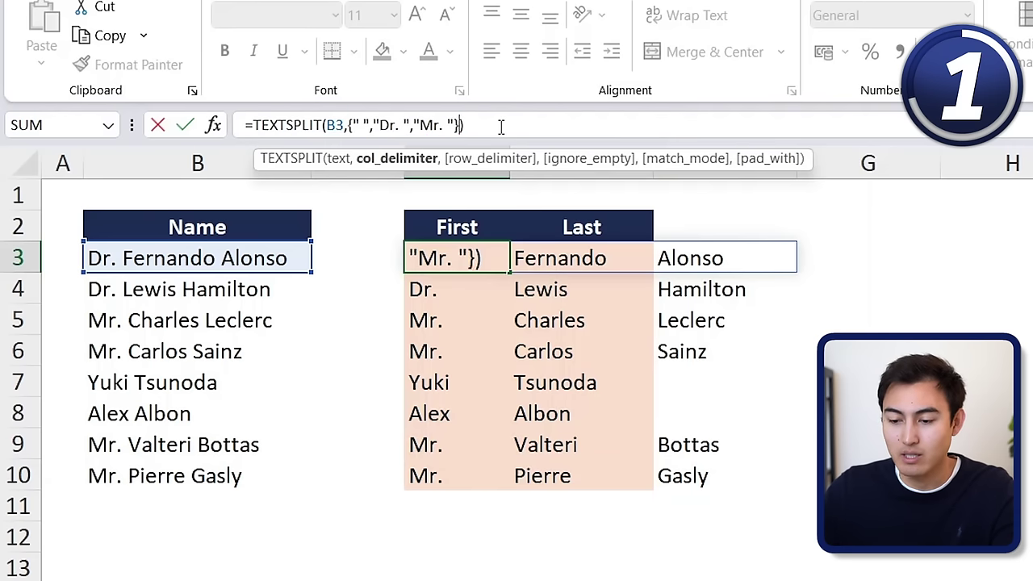
{"action": "key", "text": "Return"}
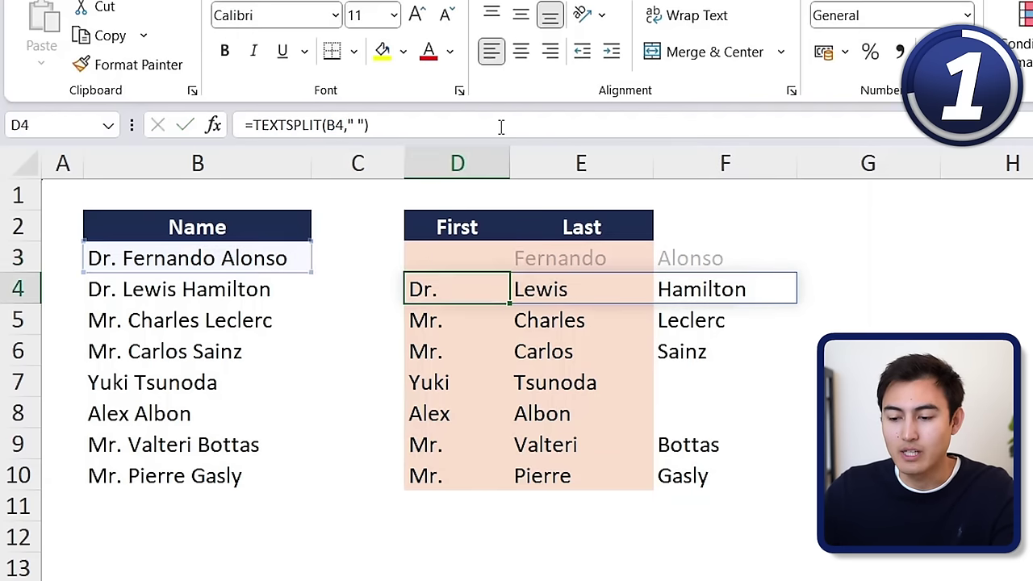
- Fill the TEXTSPLIT formula with the title delimiters from D3 down through D10
{"action": "key", "text": "Up"}
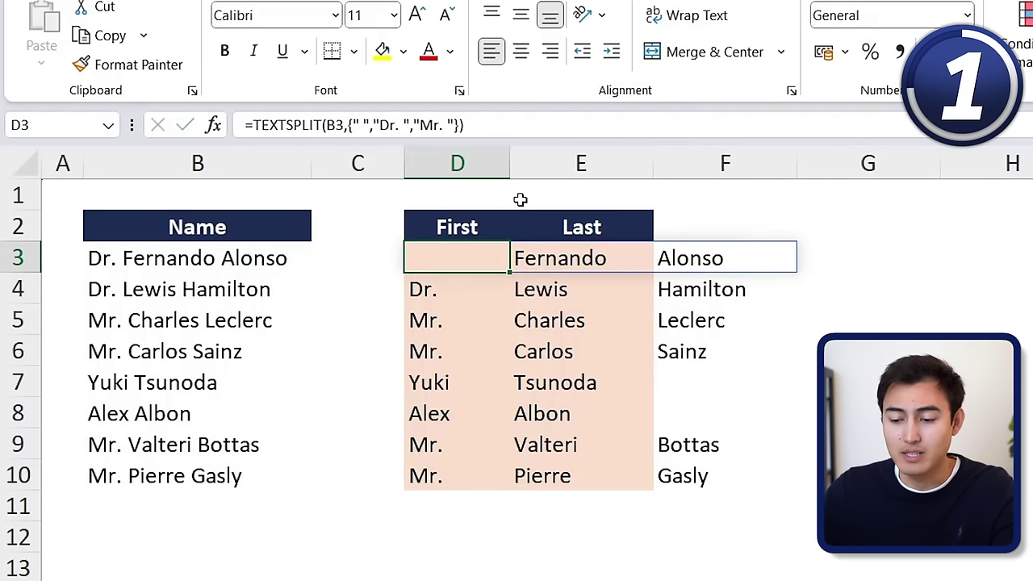
{"action": "key", "text": "shift+Down"}
{"action": "key", "text": "shift+Down"}
{"action": "key", "text": "shift+Down"}
{"action": "key", "text": "shift+Down"}
{"action": "key", "text": "shift+Down"}
{"action": "key", "text": "shift+Down"}
{"action": "key", "text": "shift+Down"}
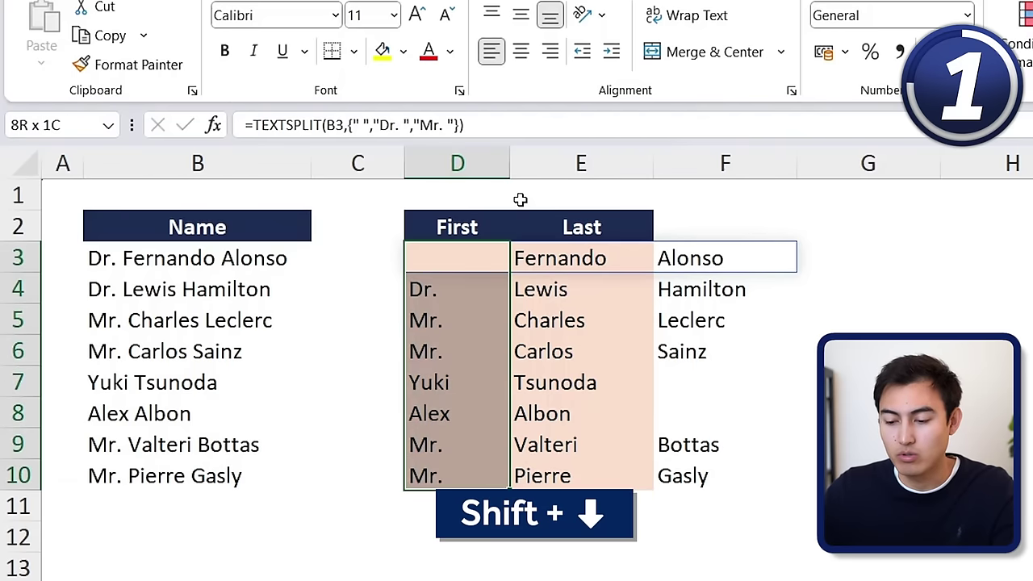
{"action": "key", "text": "ctrl+d"}
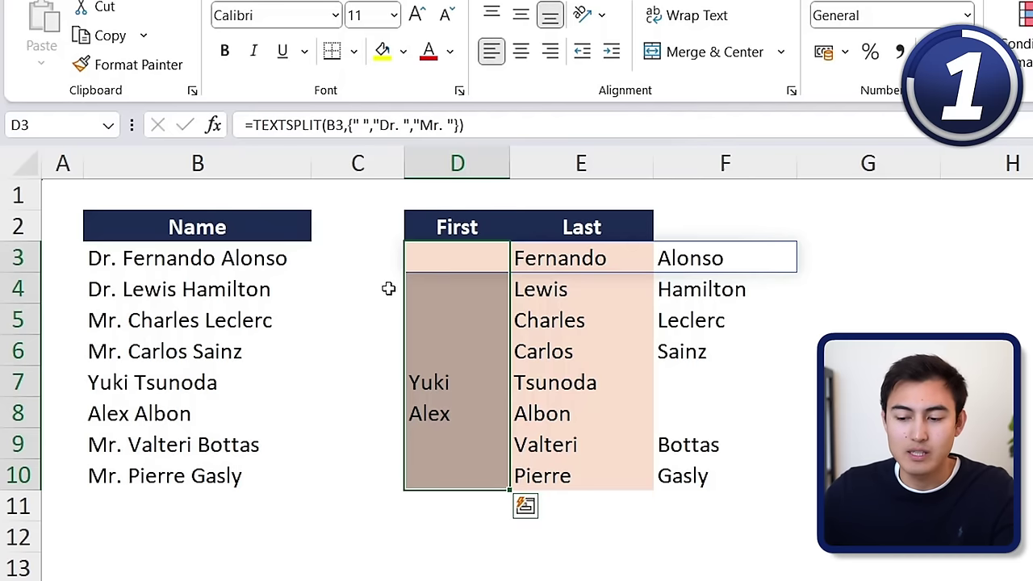
- Set the ignore_empty argument of D3's TEXTSPLIT formula to TRUE, leaving the row delimiter blank
{"action": "key", "text": "Down"}
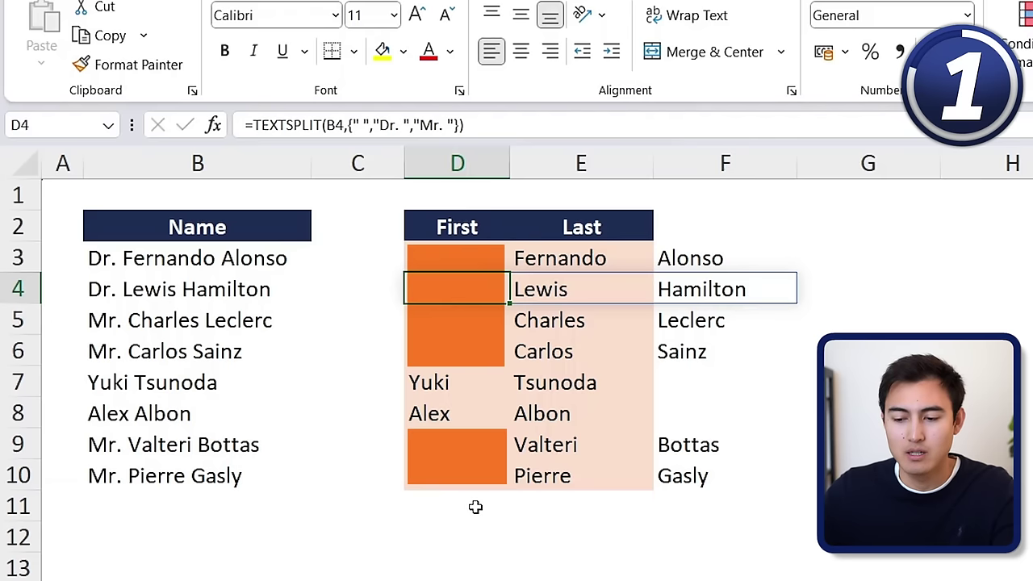
{"action": "key", "text": "Up"}
{"action": "left_click", "coordinate": [484, 129]}
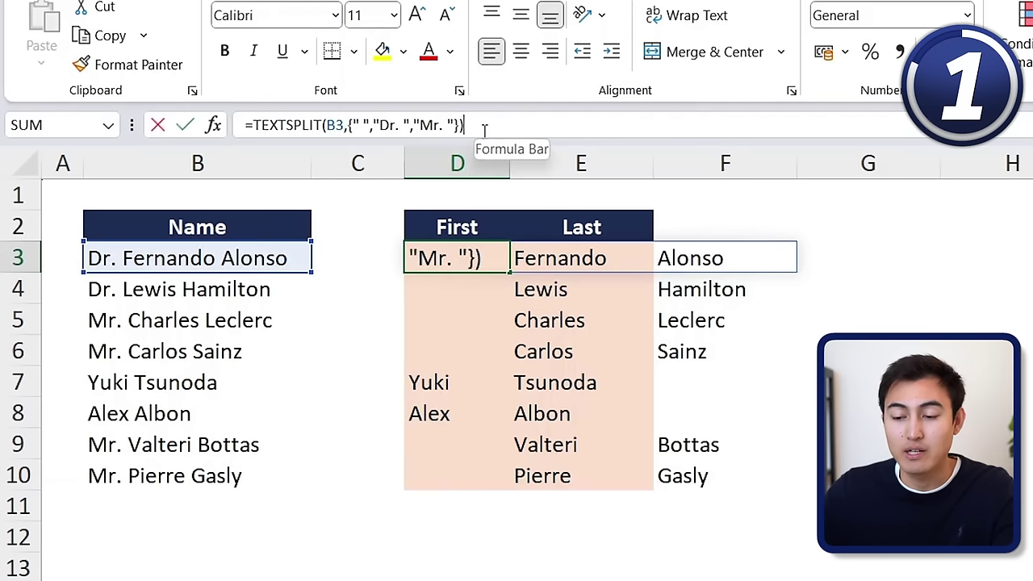
{"action": "key", "text": "Left"}
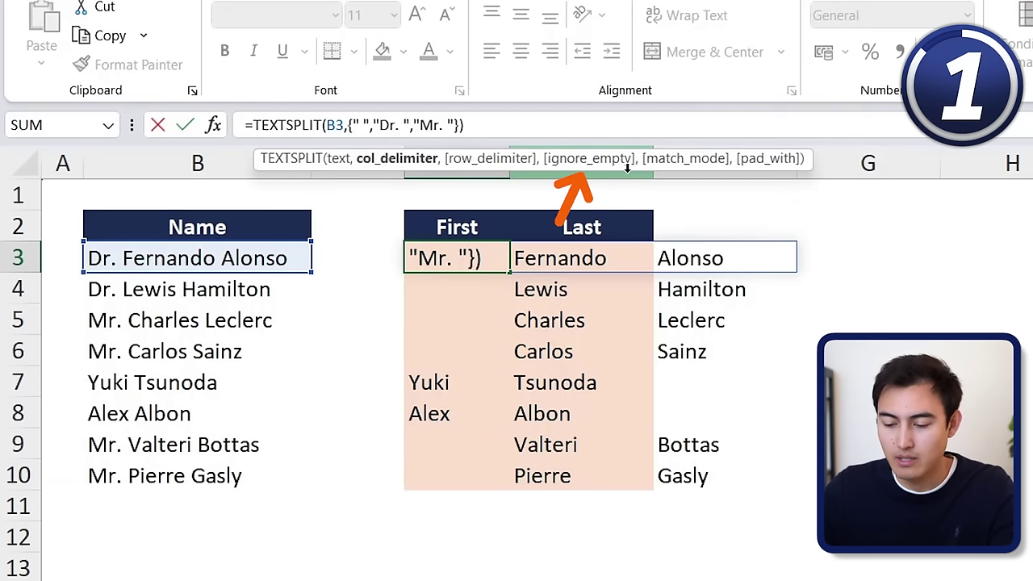
{"action": "type", "text": ","}
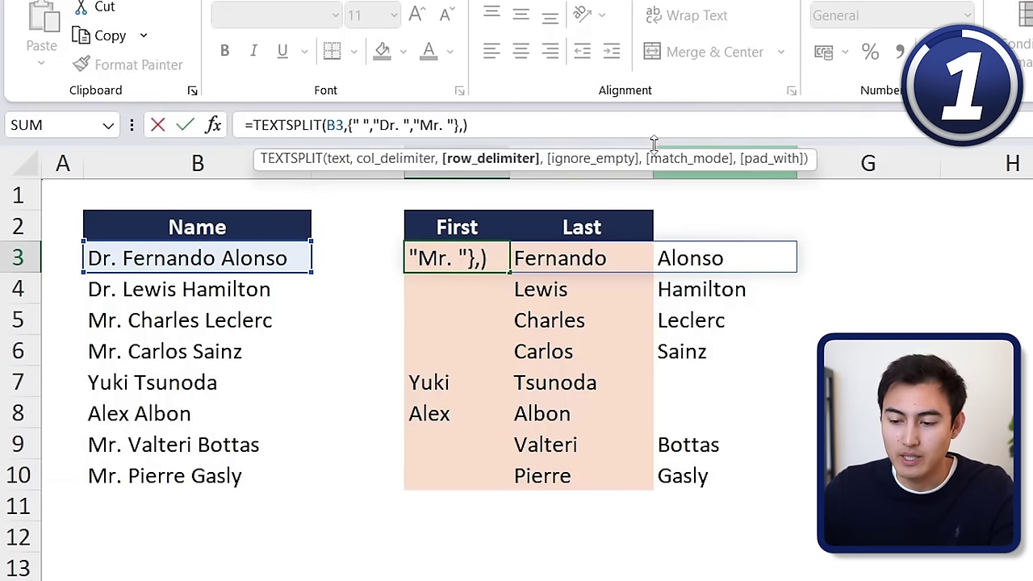
{"action": "type", "text": ","}
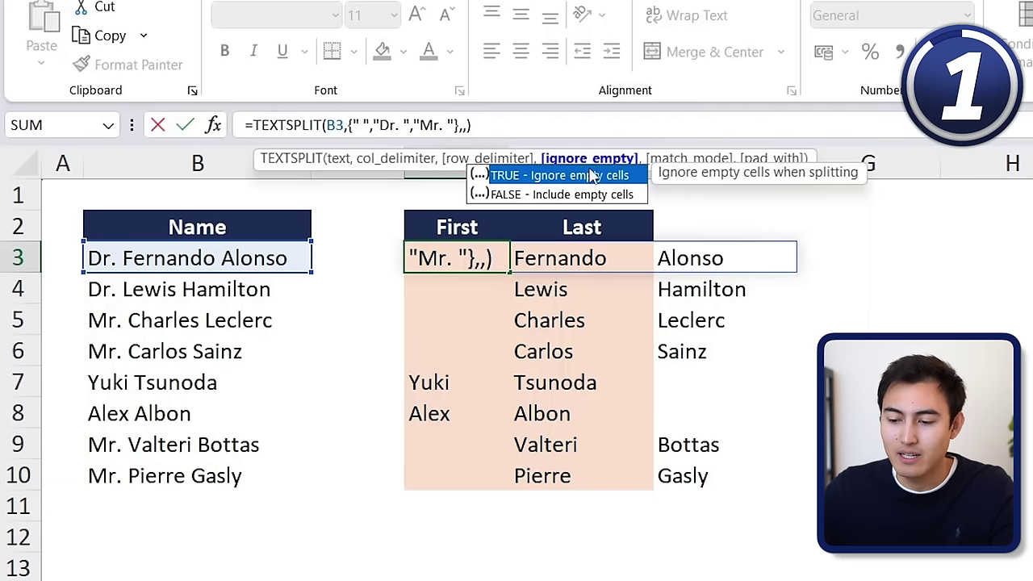
{"action": "key", "text": "Down"}
{"action": "key", "text": "Up"}
{"action": "key", "text": "Tab"}
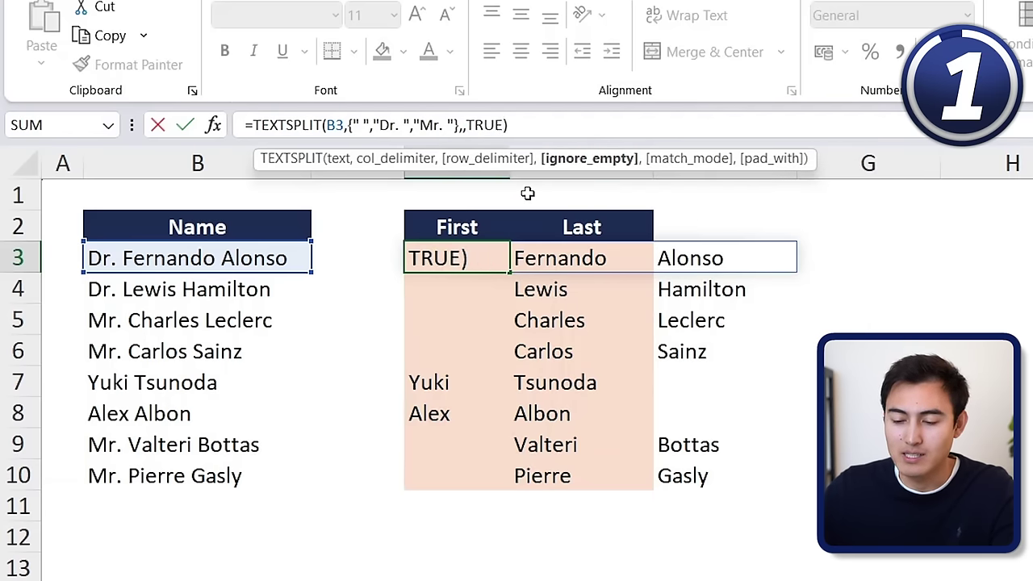
{"action": "key", "text": "Return"}
- Fill the TEXTSPLIT formula that ignores empty cells from D3 down through D10
{"action": "left_click", "coordinate": [486, 269]}
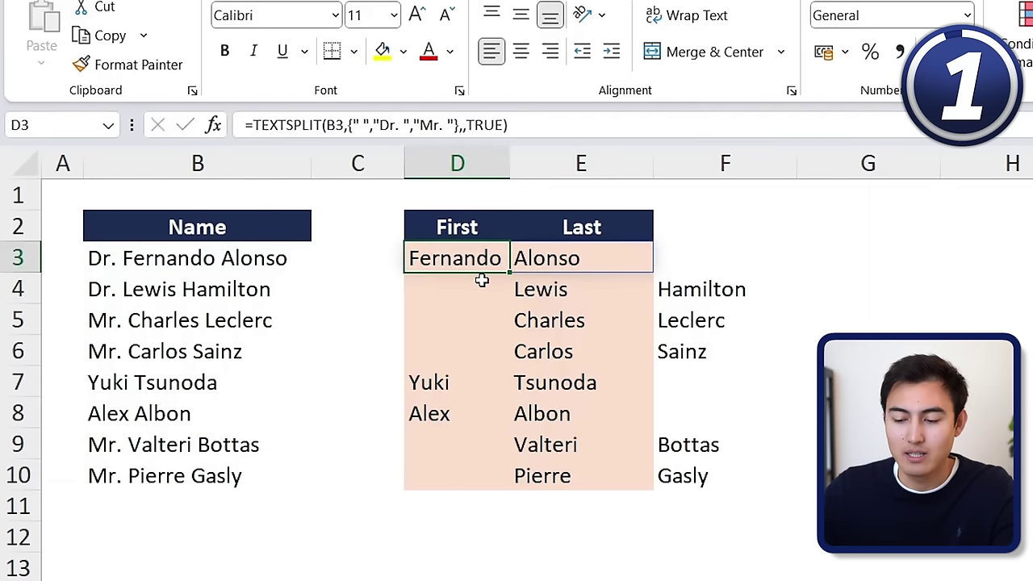
{"action": "key", "text": "shift+Down"}
{"action": "key", "text": "shift+Down"}
{"action": "key", "text": "shift+Down"}
{"action": "key", "text": "shift+Down"}
{"action": "key", "text": "shift+Down"}
{"action": "key", "text": "shift+Down"}
{"action": "key", "text": "shift+Down"}
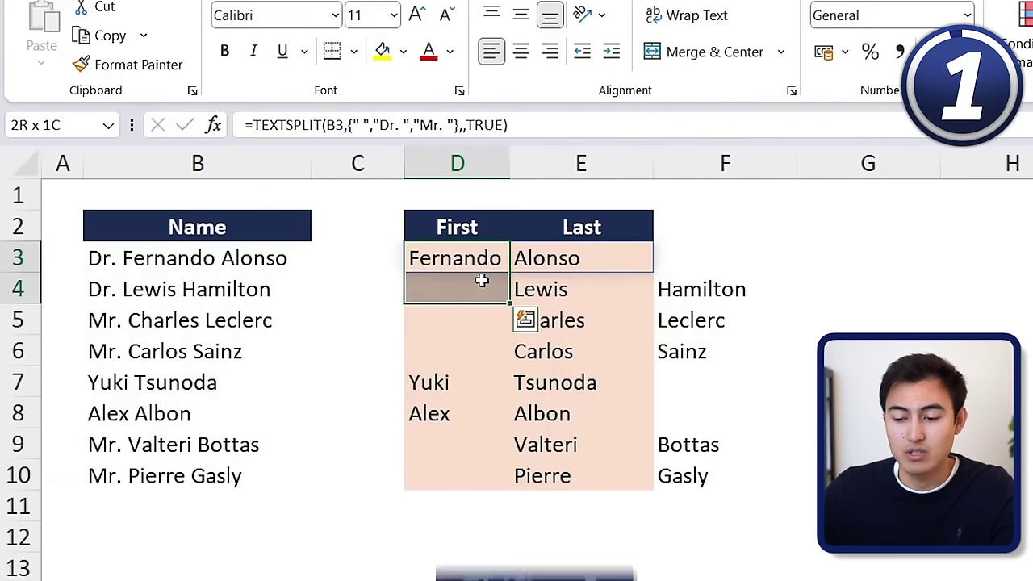
{"action": "key", "text": "ctrl+d"}
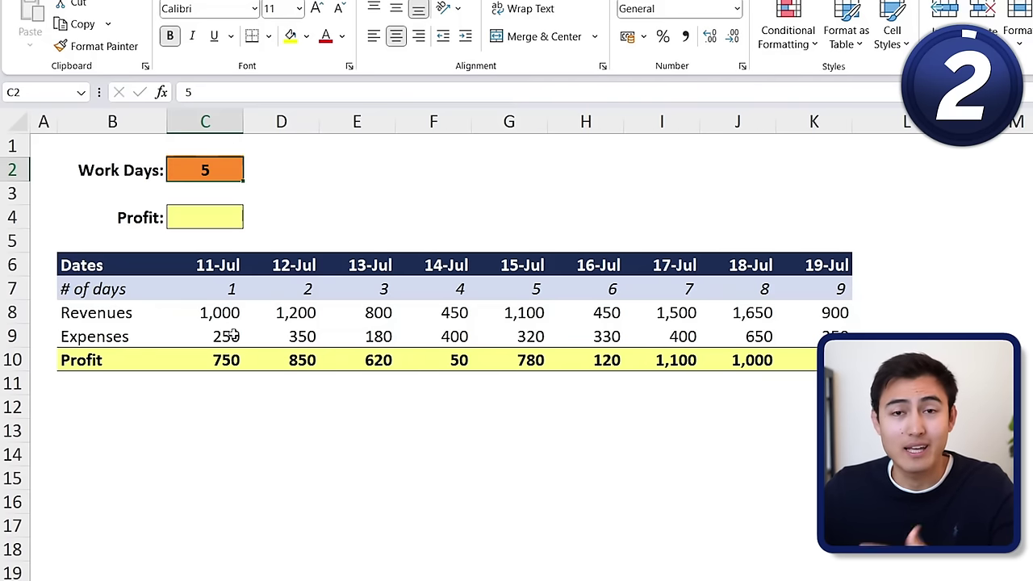
- Set the Work Days value in C2 to 6 and select the Profit cell C4
{"action": "key", "text": "Down"}
{"action": "key", "text": "Down"}
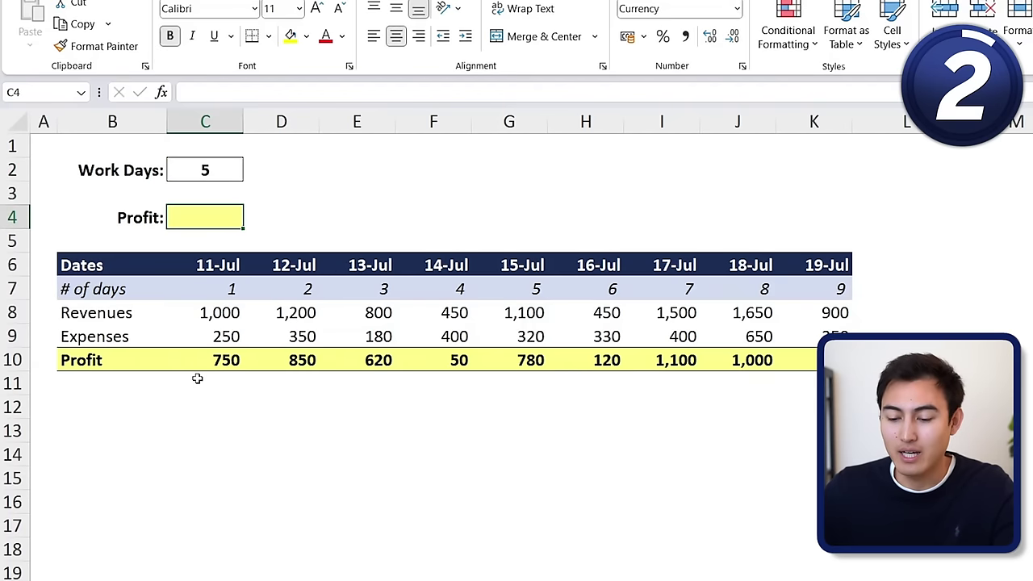
{"action": "left_click", "coordinate": [208, 170]}
{"action": "type", "text": "10"}
{"action": "key", "text": "ctrl+Return"}
{"action": "type", "text": "6"}
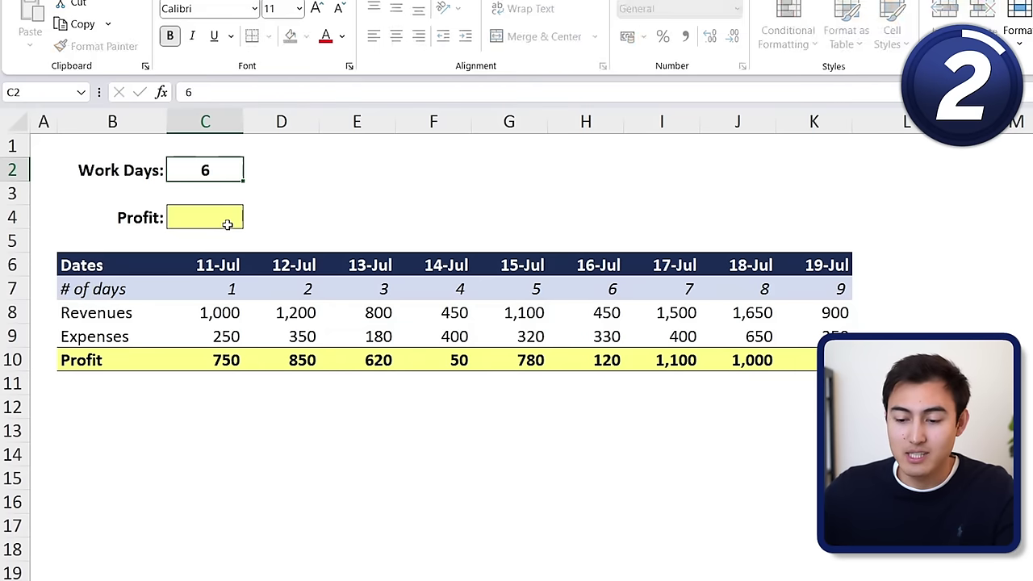
{"action": "key", "text": "Return"}
{"action": "key", "text": "Return"}
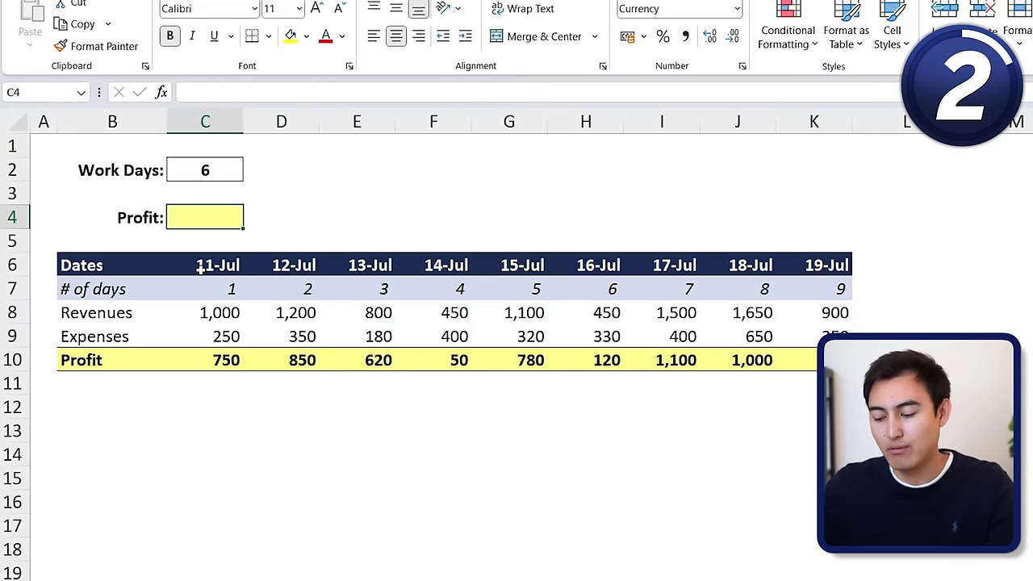
- Start a SUM formula in Profit cell C4 with a range beginning at C10, leaving the range's end open after the colon
{"action": "type", "text": "="}
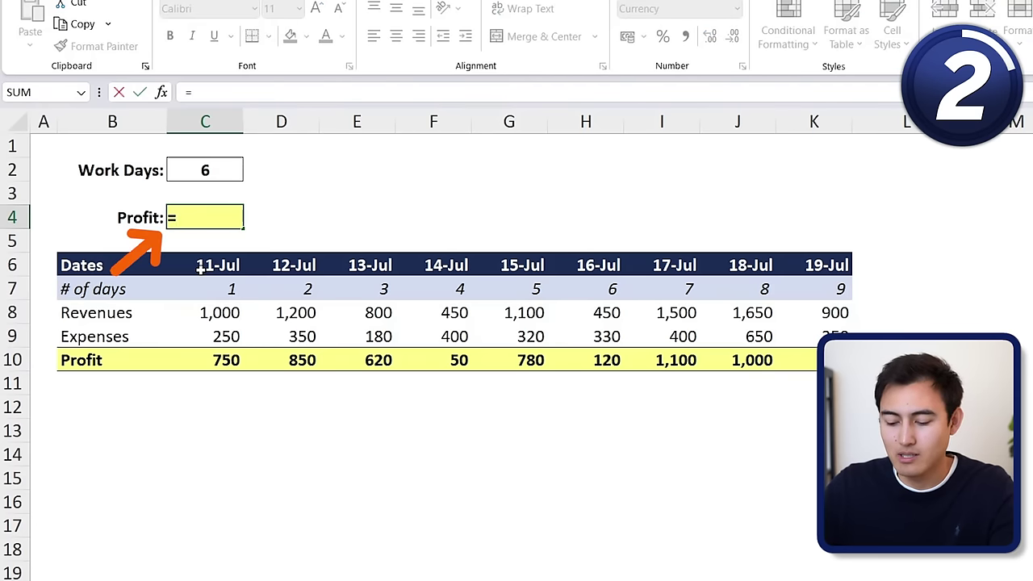
{"action": "type", "text": "sum"}
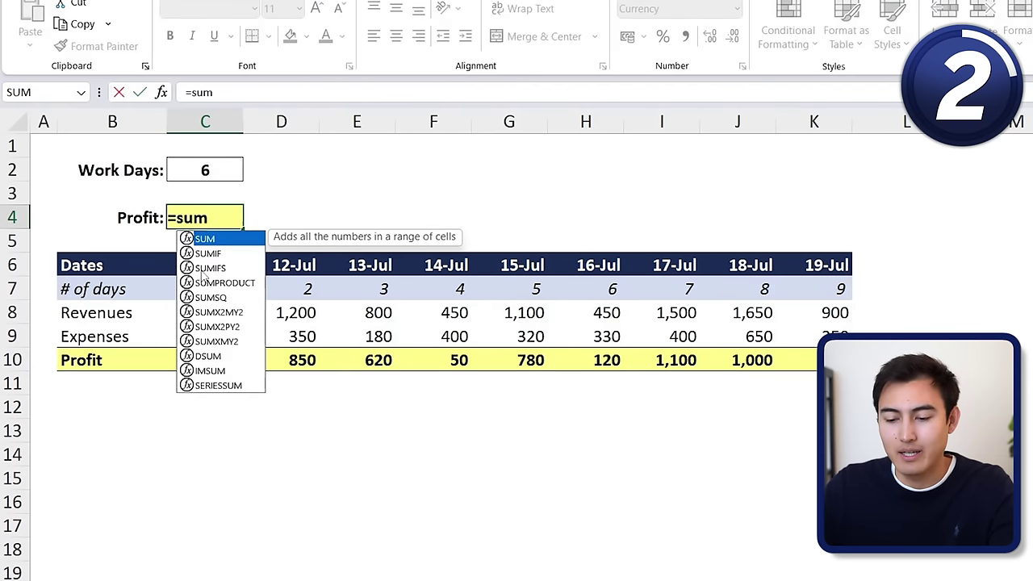
{"action": "key", "text": "Tab"}
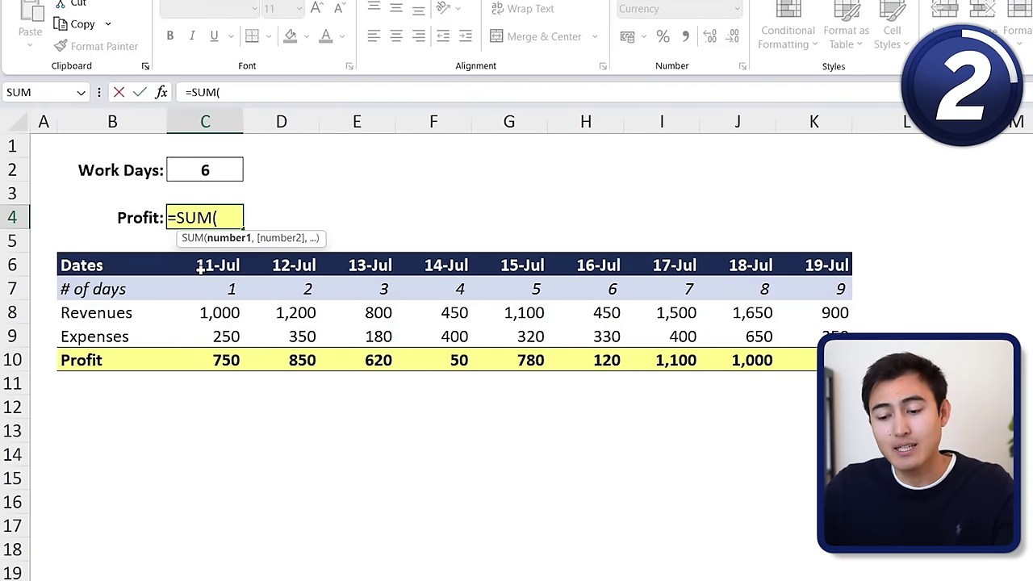
{"action": "left_click", "coordinate": [220, 363]}
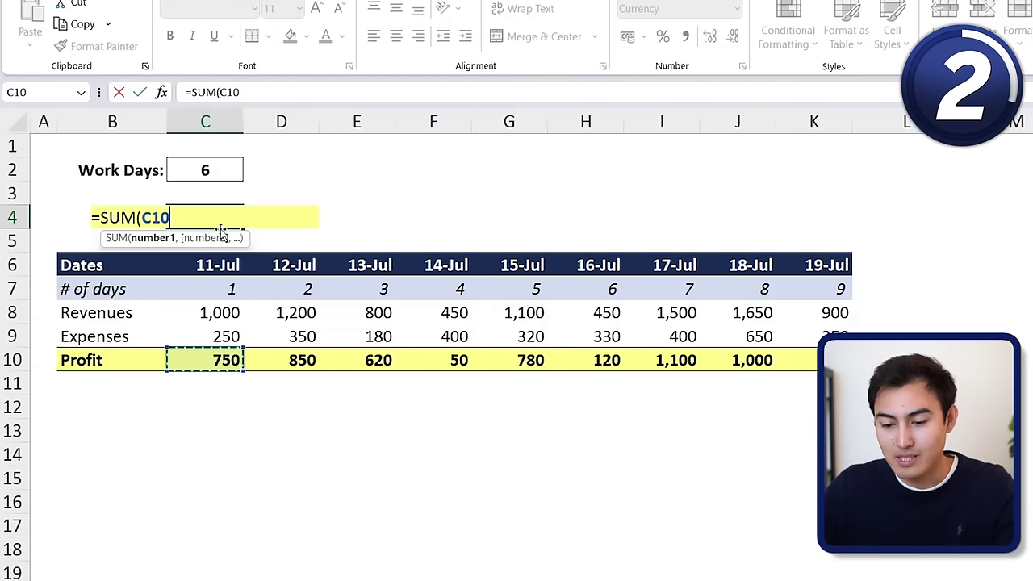
{"action": "type", "text": ":C10"}
{"action": "key", "text": "BackSpace"}
{"action": "key", "text": "BackSpace"}
{"action": "key", "text": "BackSpace"}
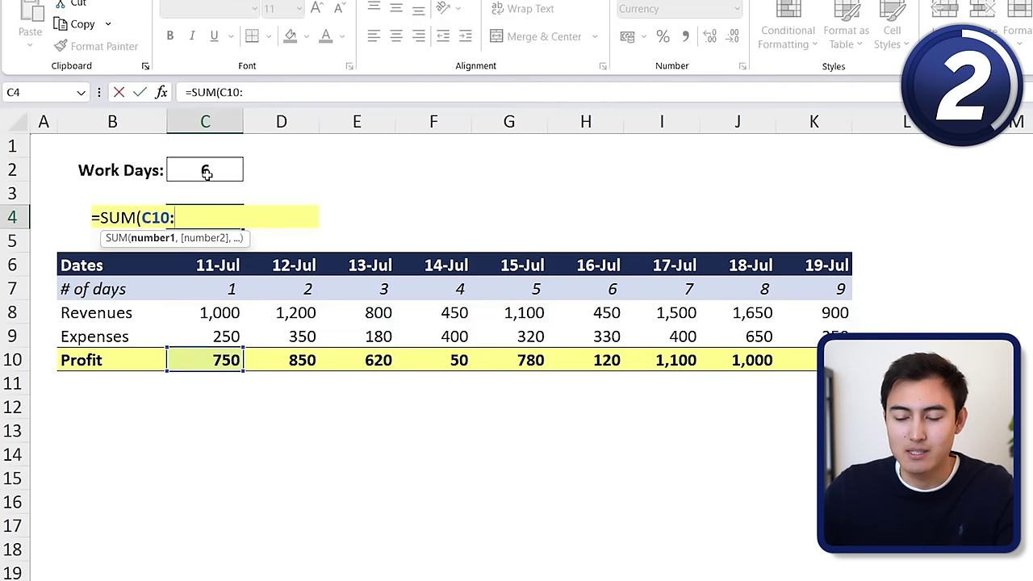
- Complete C4's SUM range with OFFSET(C10,,C2-1) as its end point, giving =SUM(C10:OFFSET(C10,,C2-1))
{"action": "type", "text": "off"}
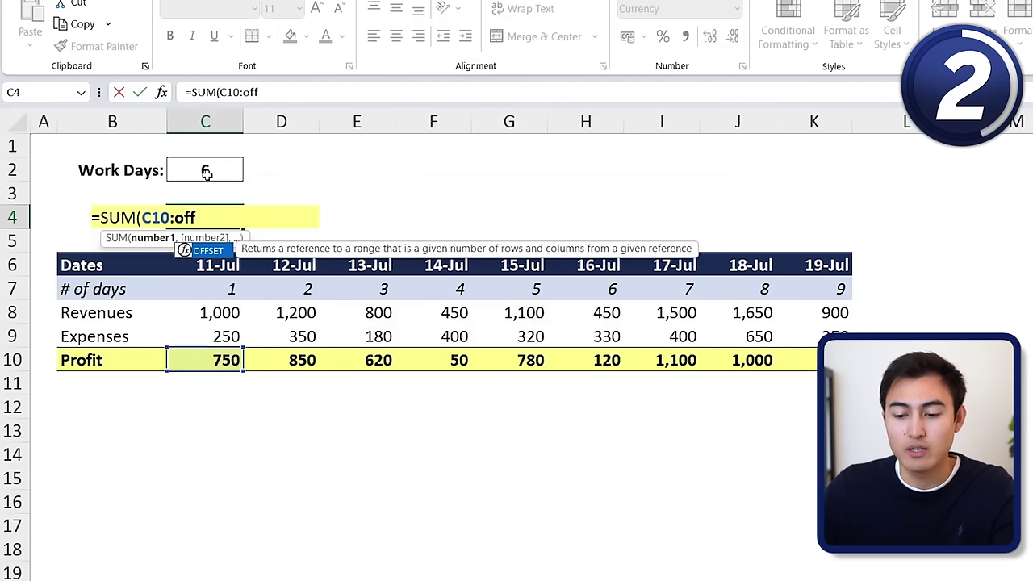
{"action": "key", "text": "Tab"}
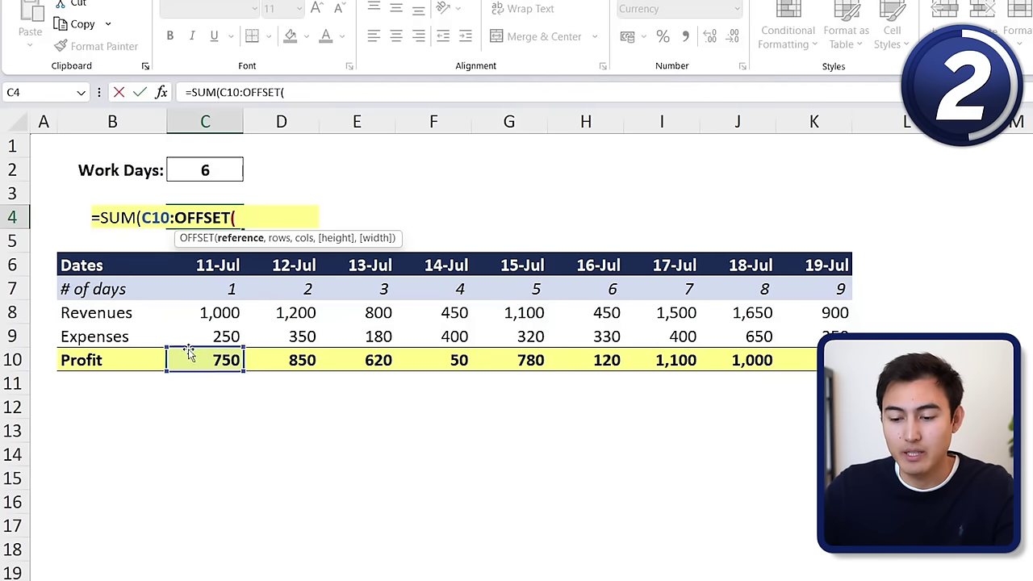
{"action": "left_click", "coordinate": [217, 361]}
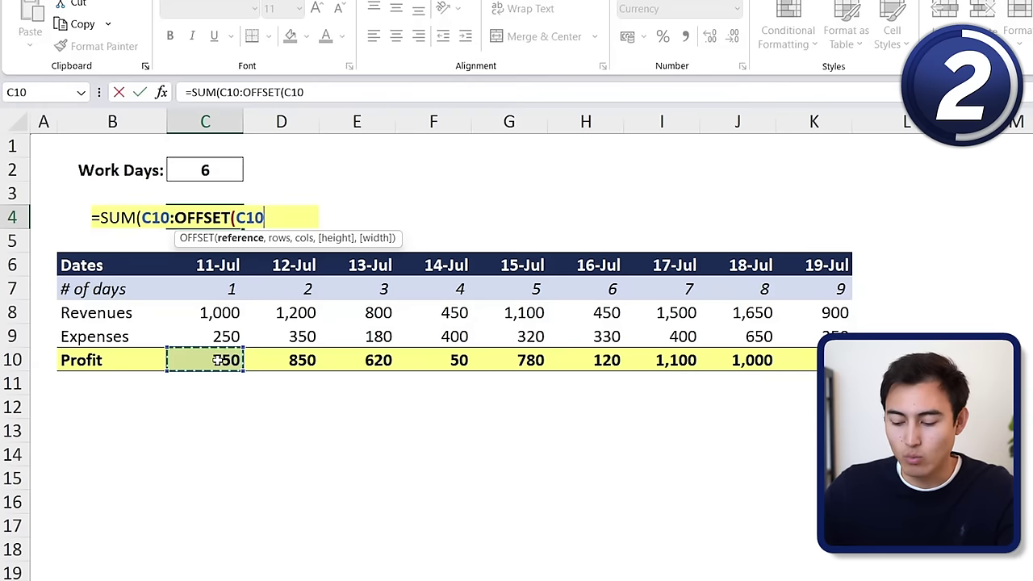
{"action": "type", "text": ","}
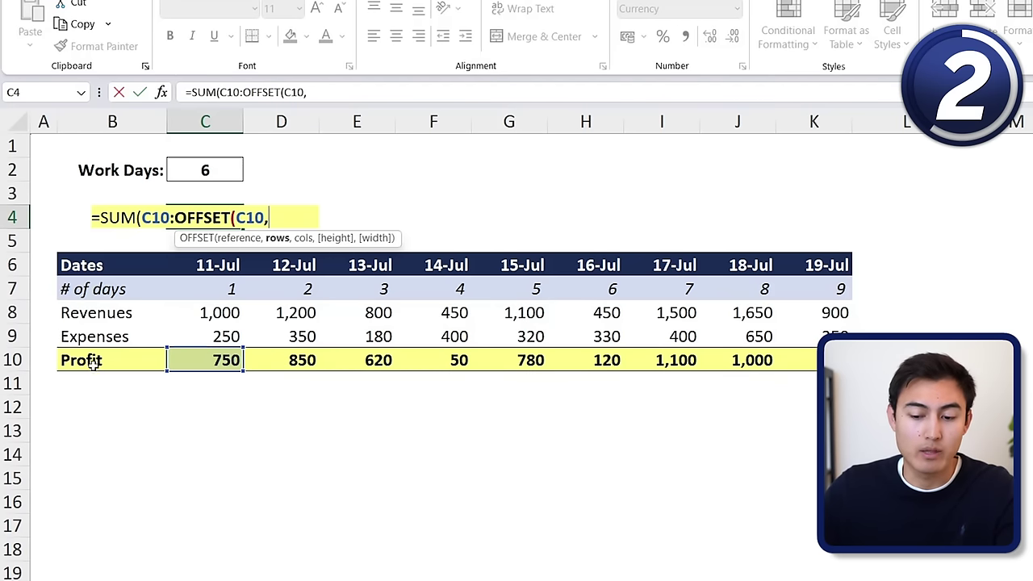
{"action": "type", "text": ","}
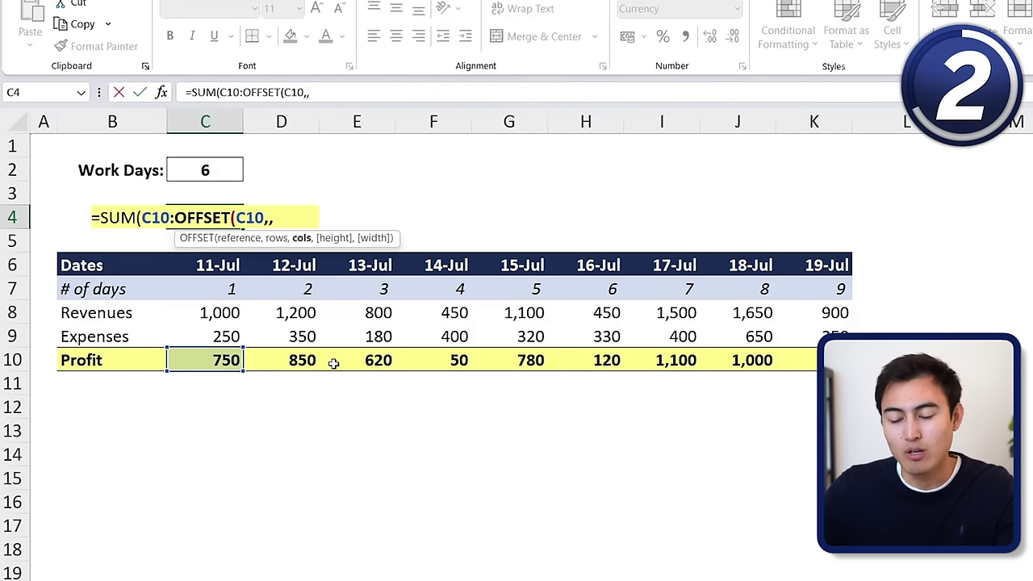
{"action": "left_click", "coordinate": [204, 168]}
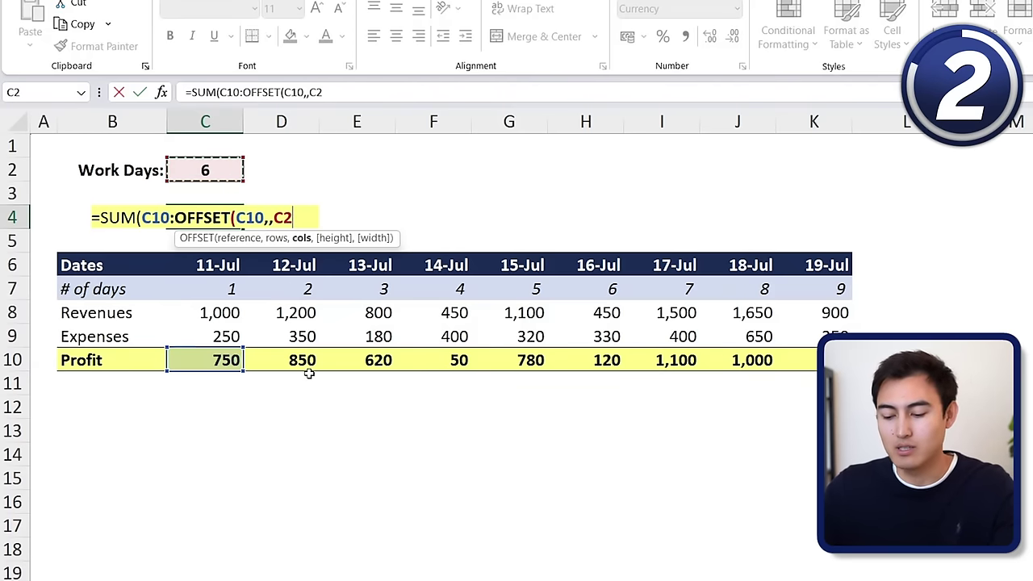
{"action": "type", "text": "-1)"}
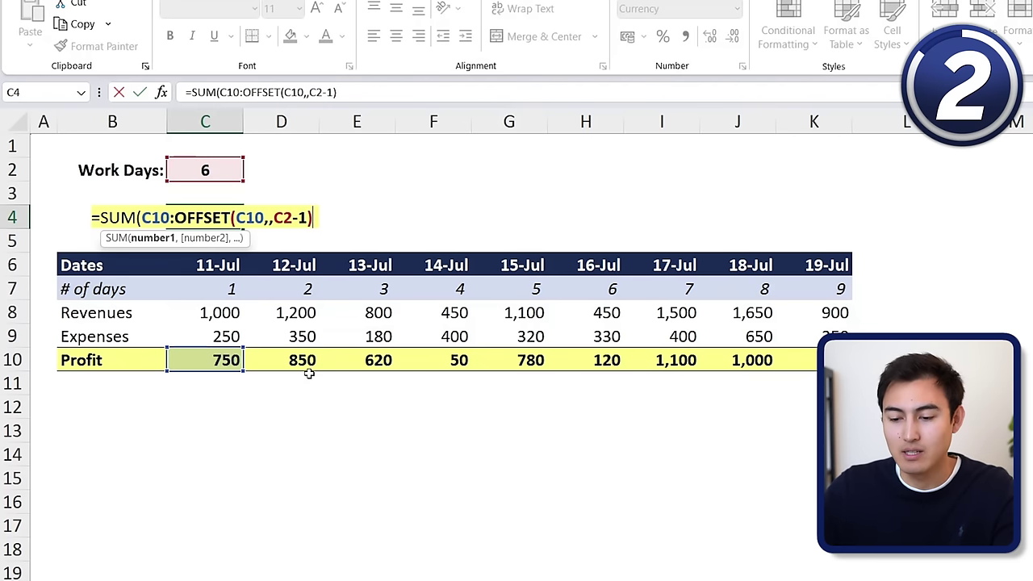
{"action": "type", "text": ")"}
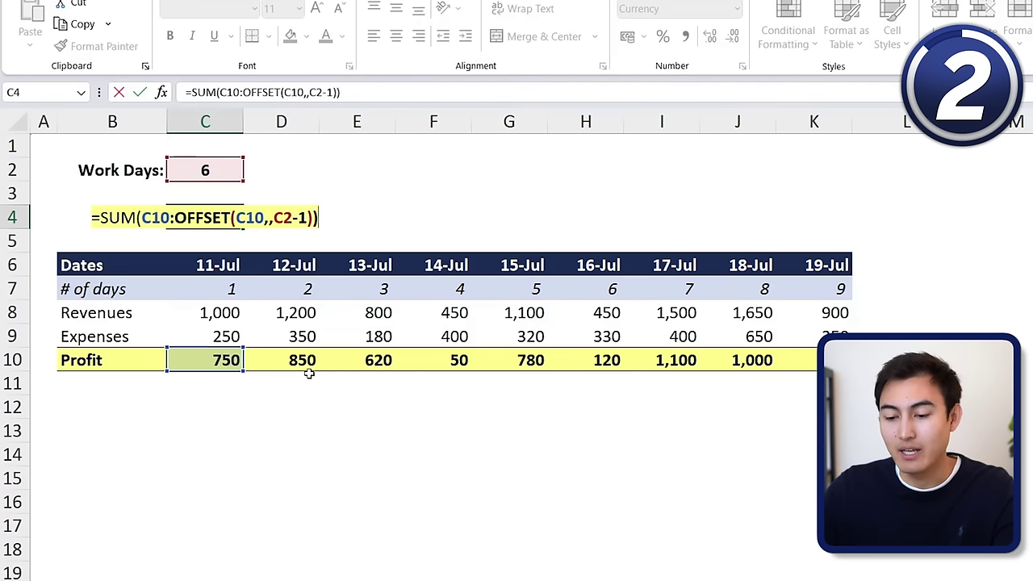
{"action": "key", "text": "Return"}
- Test the Profit formula by setting Work Days in C2 to 1, followed by 4
{"action": "key", "text": "Up"}
{"action": "key", "text": "Up"}
{"action": "key", "text": "Up"}
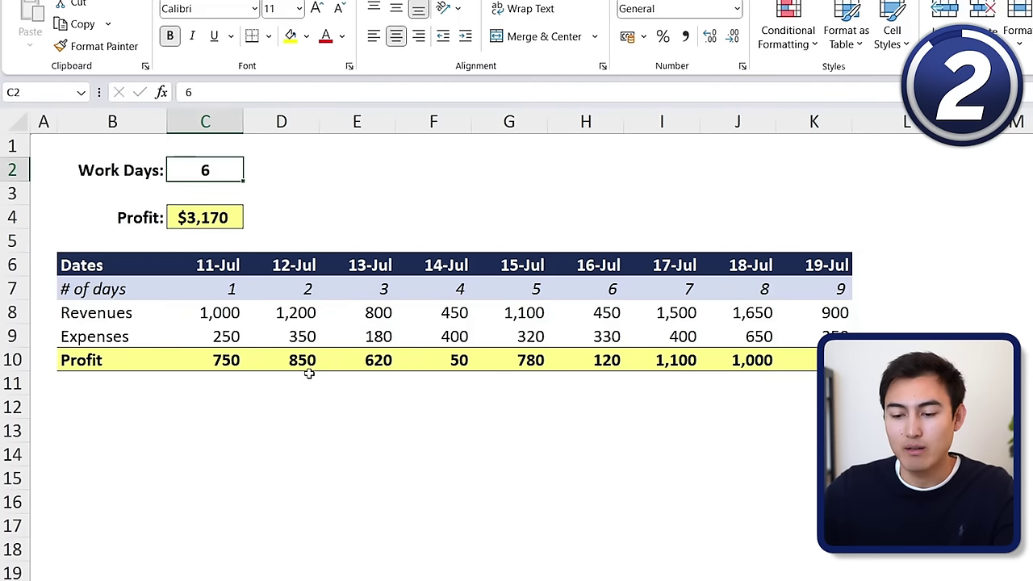
{"action": "type", "text": "1"}
{"action": "key", "text": "Return"}
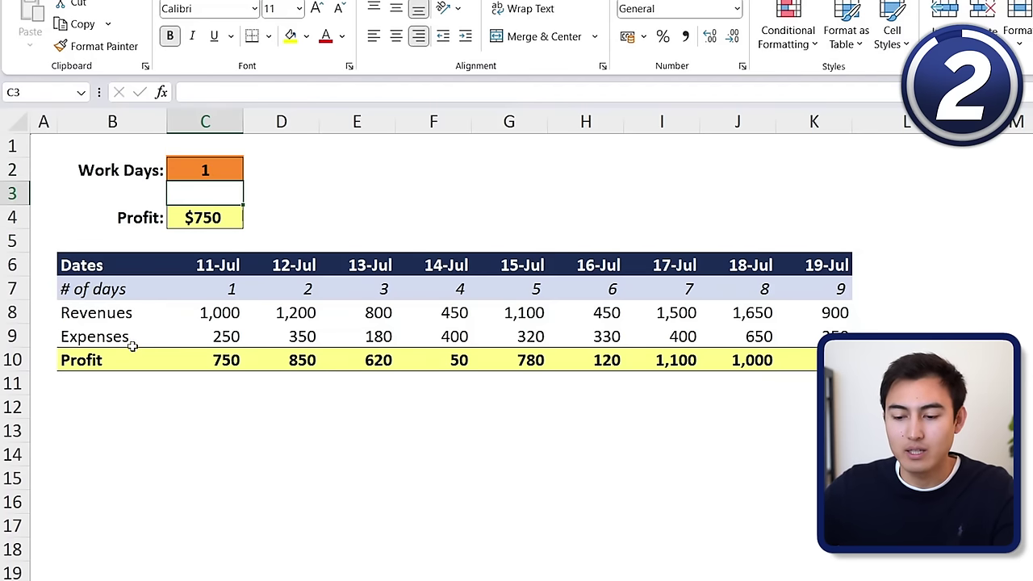
{"action": "key", "text": "Up"}
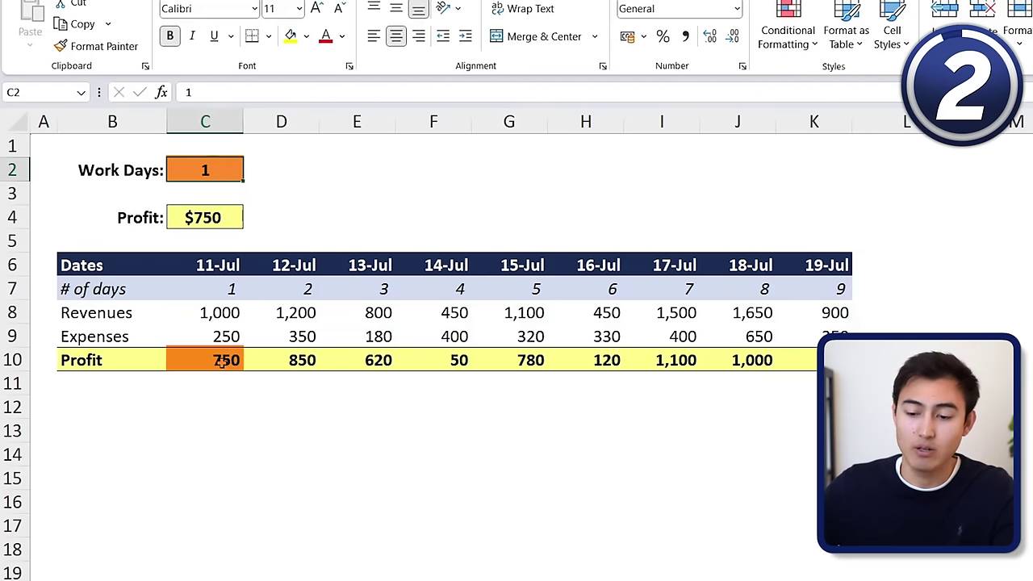
{"action": "type", "text": "4"}
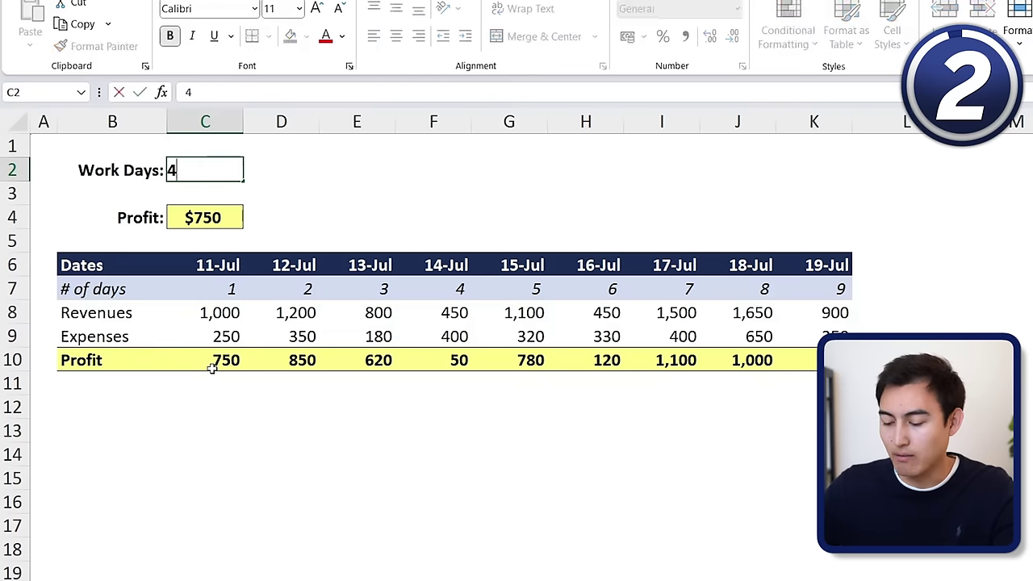
{"action": "key", "text": "Return"}
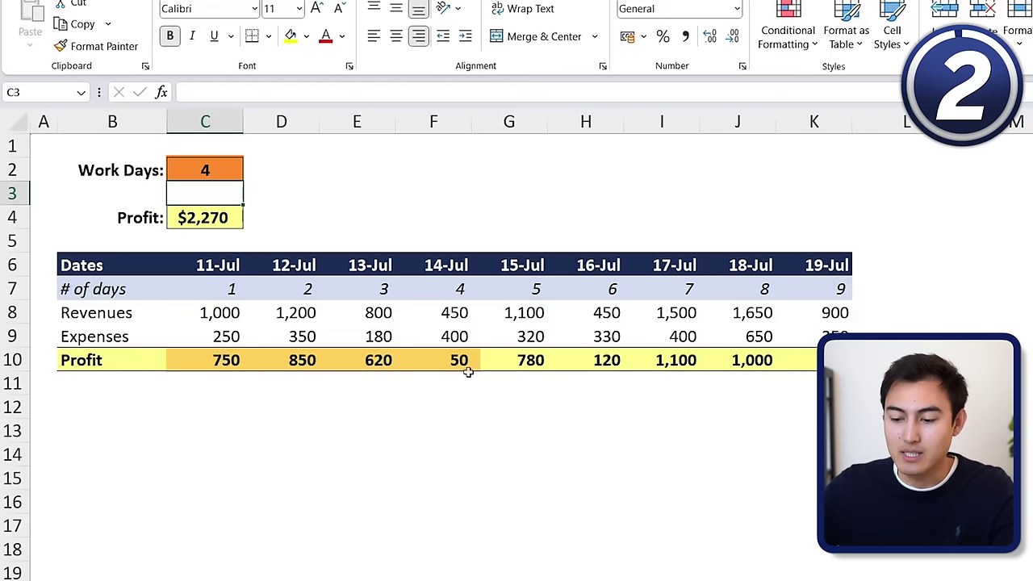
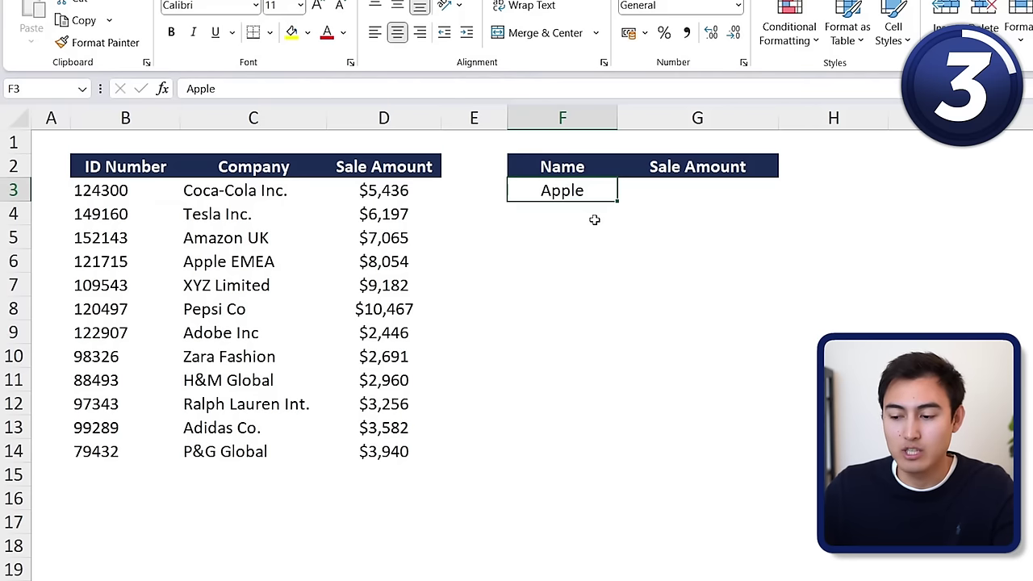
- Start an XLOOKUP formula in Sale Amount cell G3 with F3&"*" as the lookup value
{"action": "key", "text": "Right"}
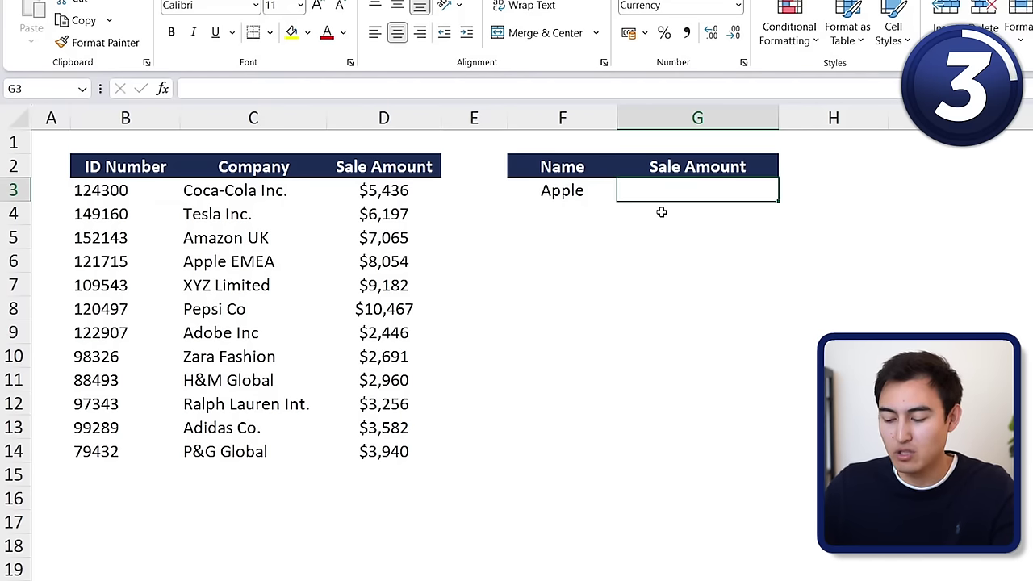
{"action": "type", "text": "="}
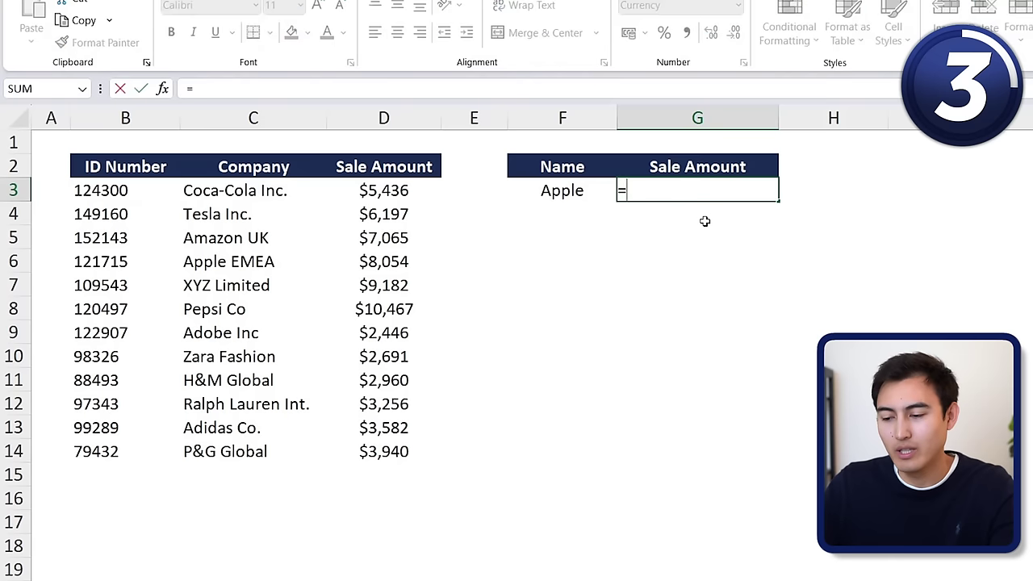
{"action": "type", "text": "xlo"}
{"action": "key", "text": "Tab"}
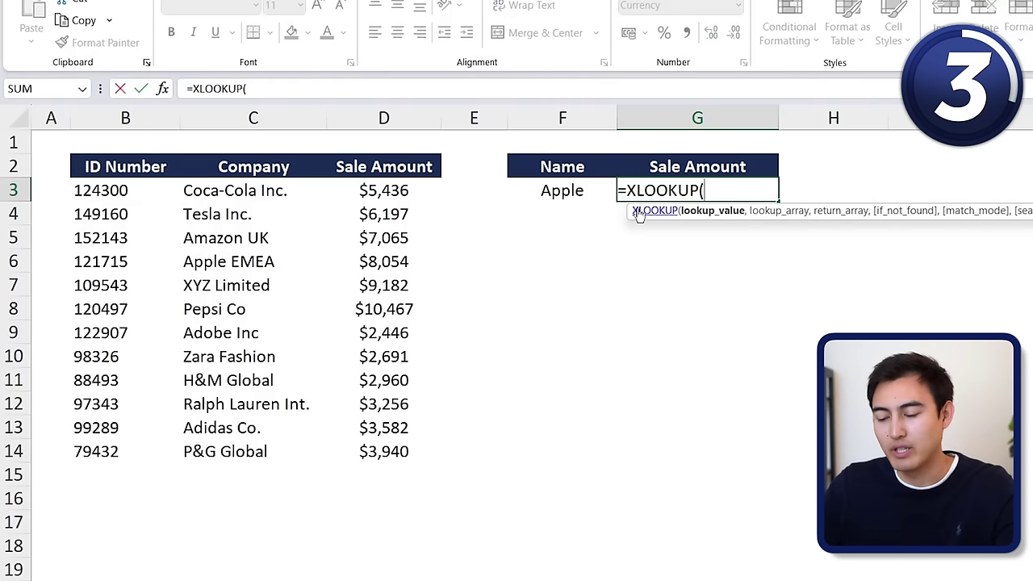
{"action": "left_click", "coordinate": [546, 194]}
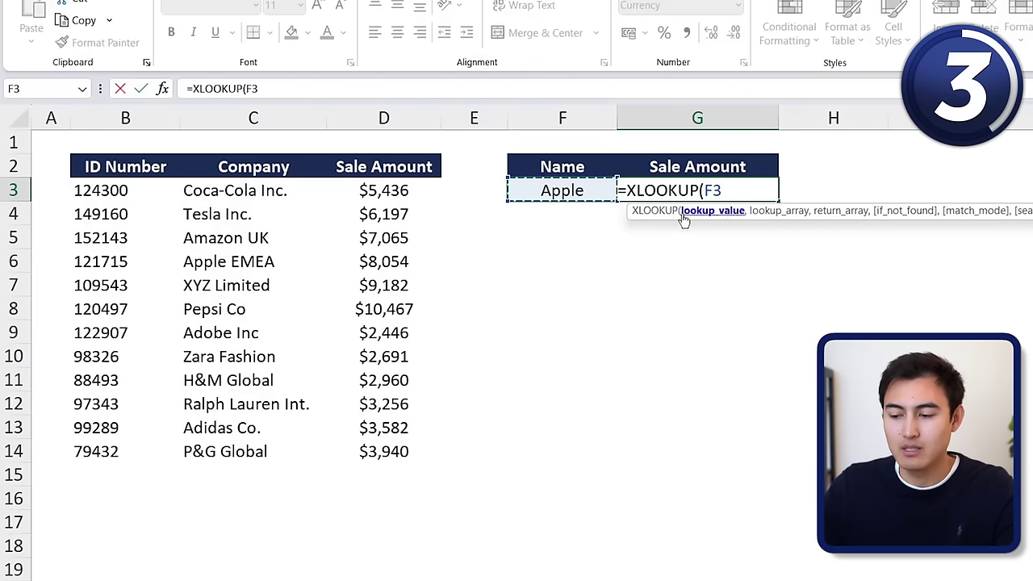
{"action": "type", "text": "&\"*"}
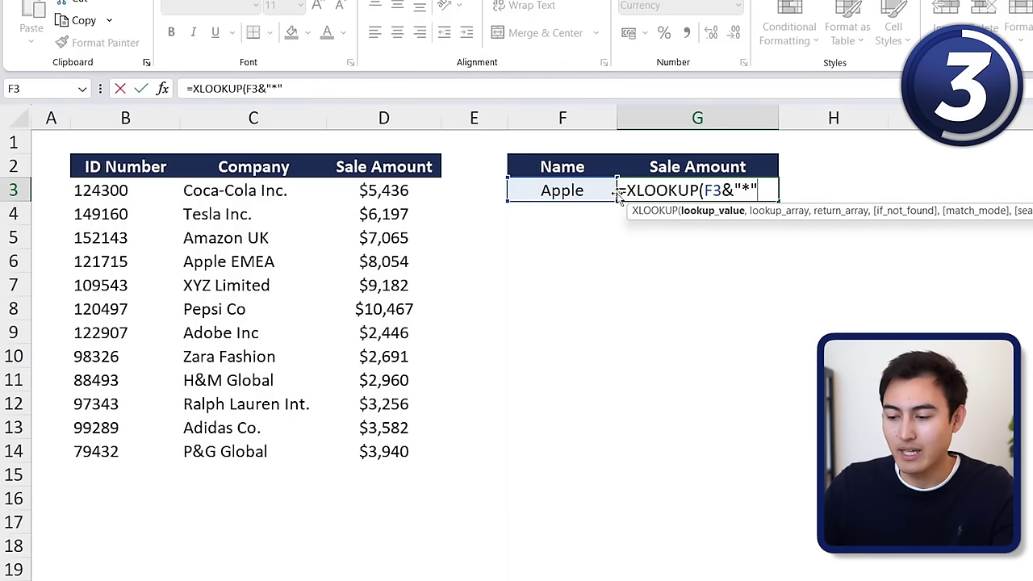
{"action": "type", "text": ","}
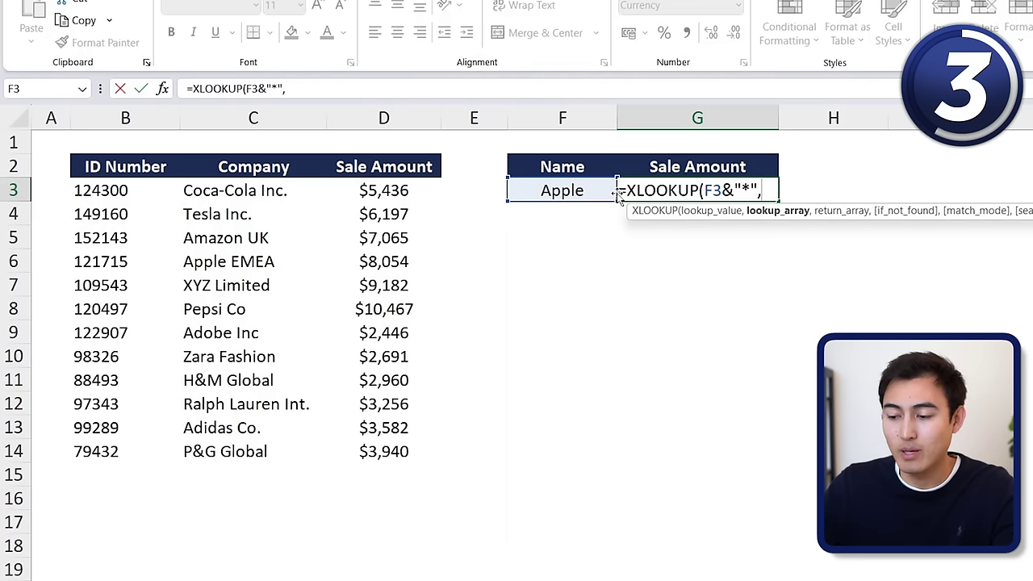
- Add the Company range C3:C14 as the XLOOKUP lookup array and the Sale Amount range D3:D14 as the return array
{"action": "left_click", "coordinate": [256, 189]}
{"action": "key", "text": "ctrl+shift+Down"}
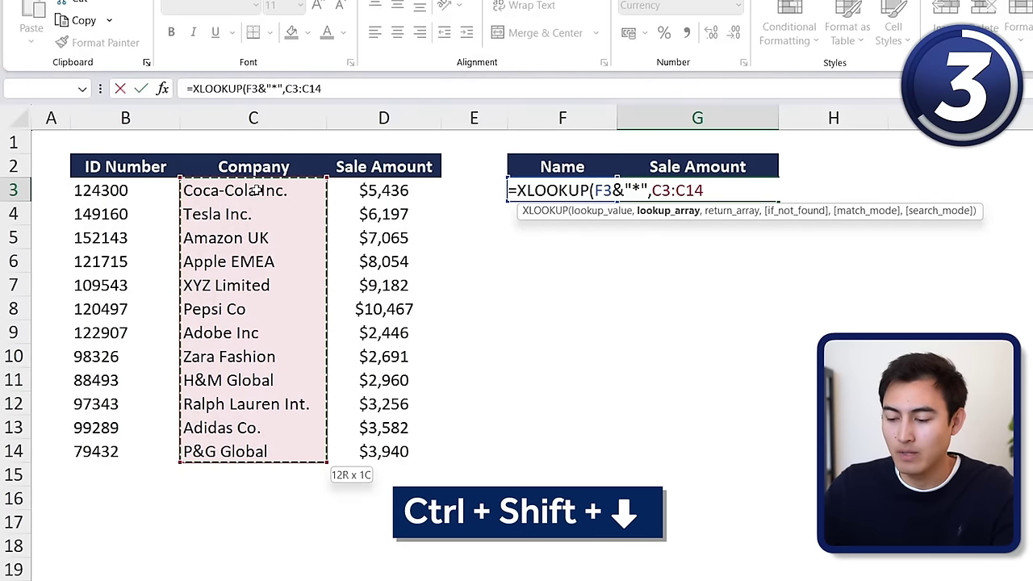
{"action": "type", "text": ","}
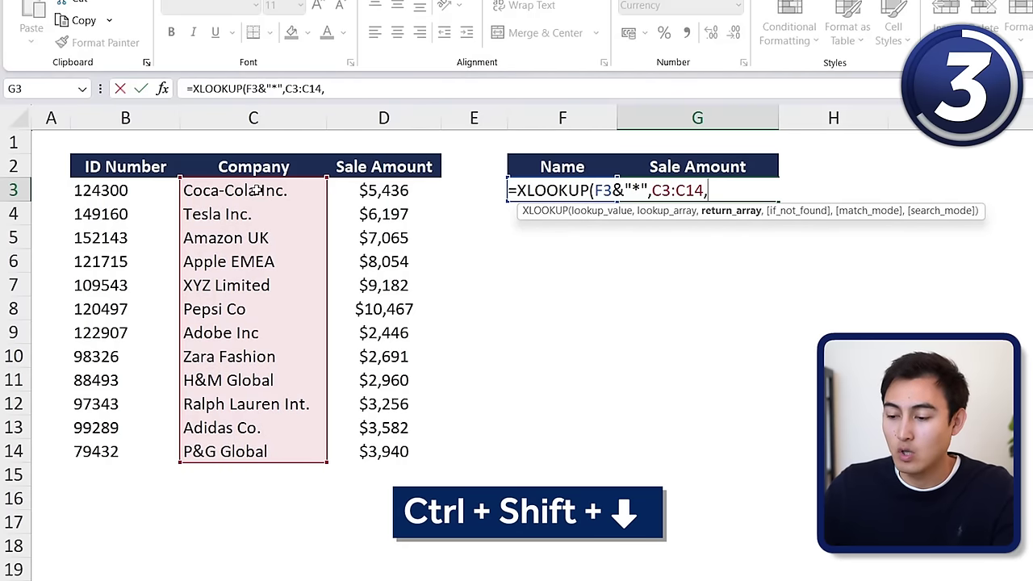
{"action": "left_click", "coordinate": [369, 190]}
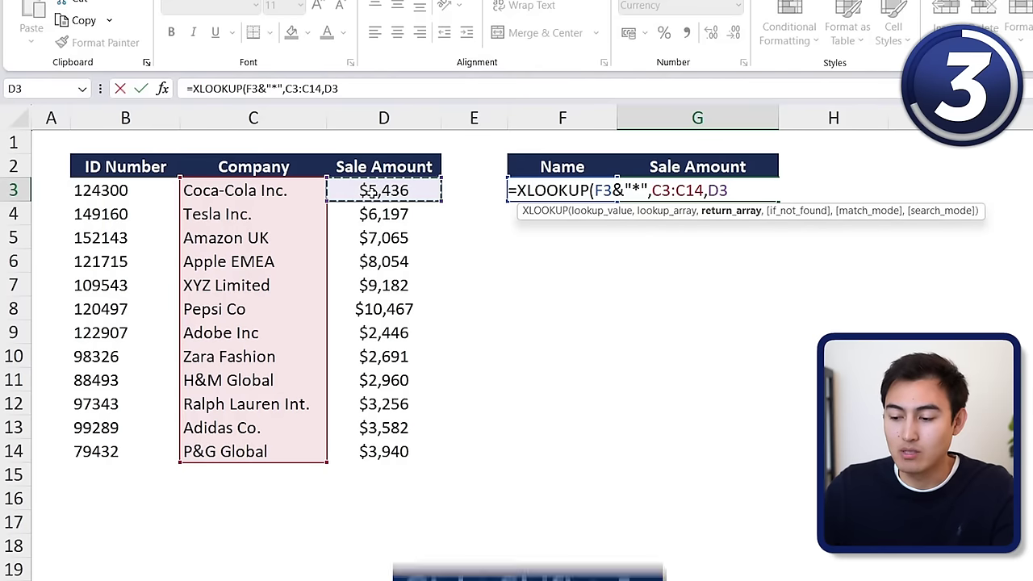
{"action": "key", "text": "ctrl+shift+Down"}
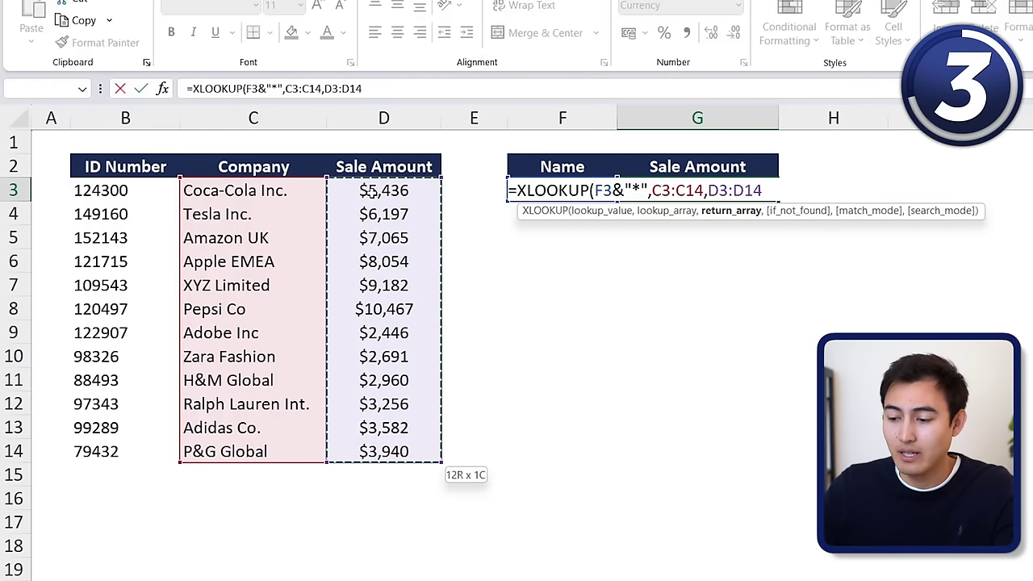
{"action": "type", "text": ","}
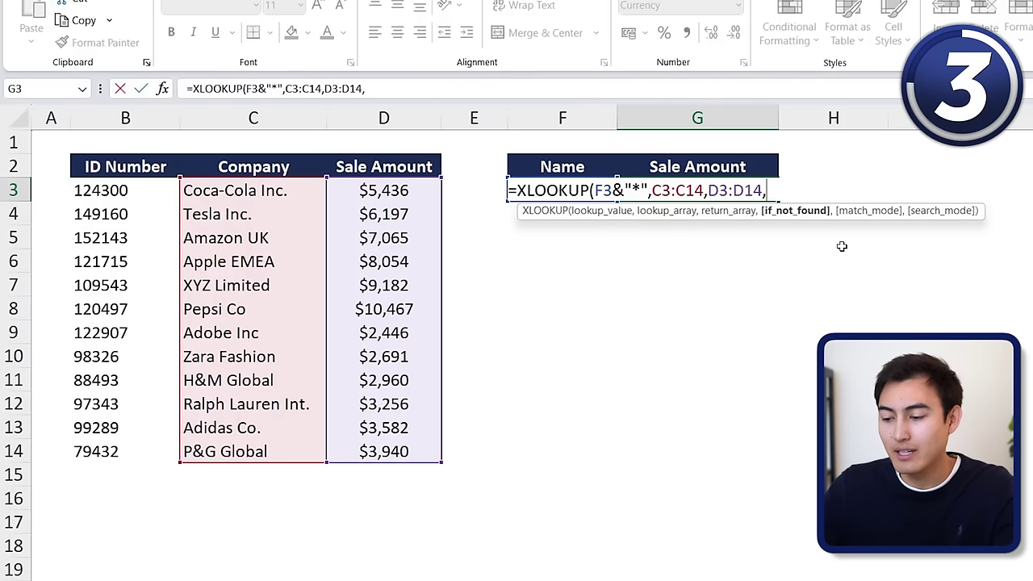
- Finish G3's XLOOKUP with the if-not-found argument left empty and match mode 2 for wildcard character match
{"action": "type", "text": ","}
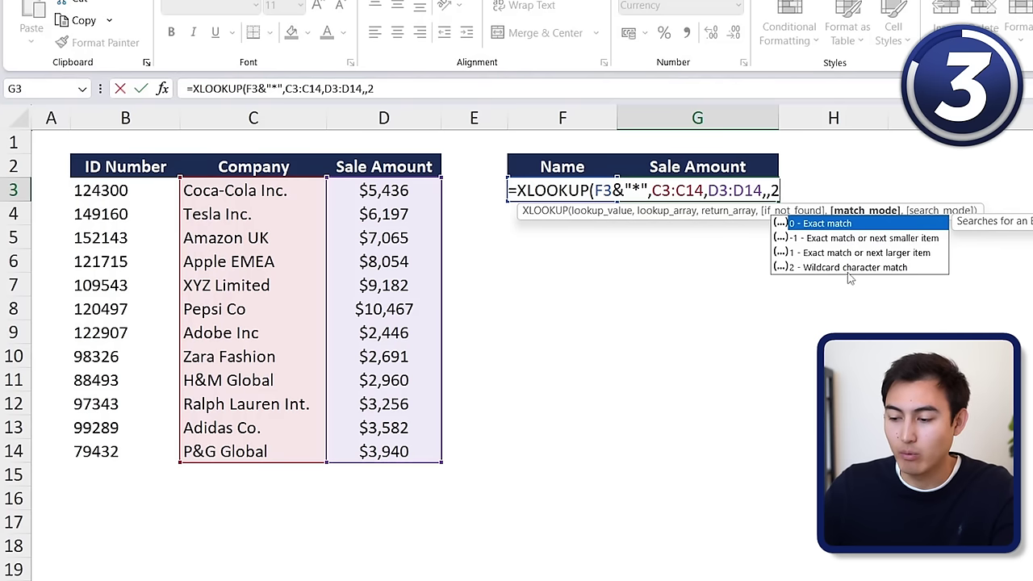
{"action": "type", "text": "2)"}
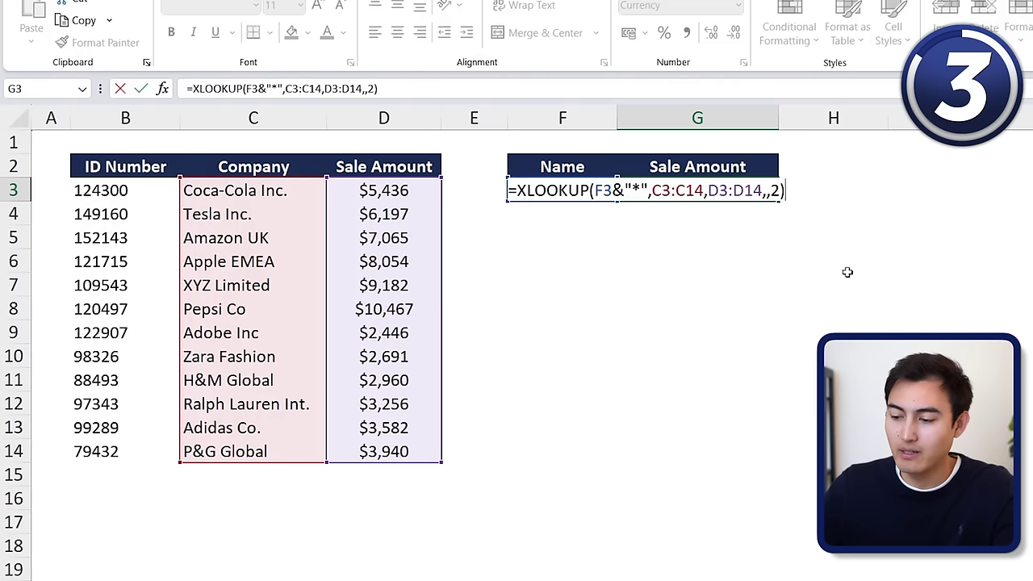
{"action": "key", "text": "Return"}
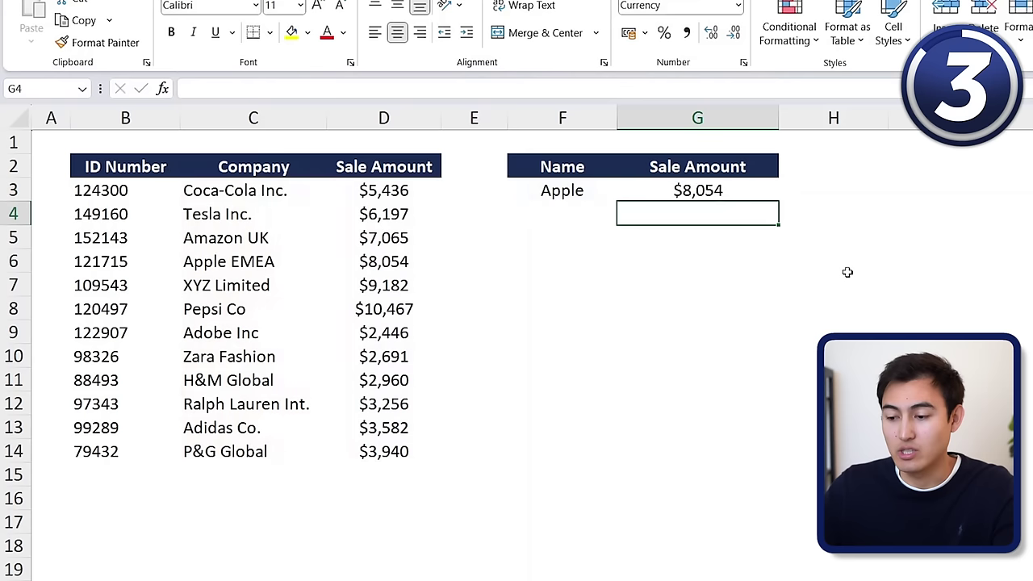
- Test the wildcard lookup by changing the name in F3 to Tesla
{"action": "key", "text": "Up"}
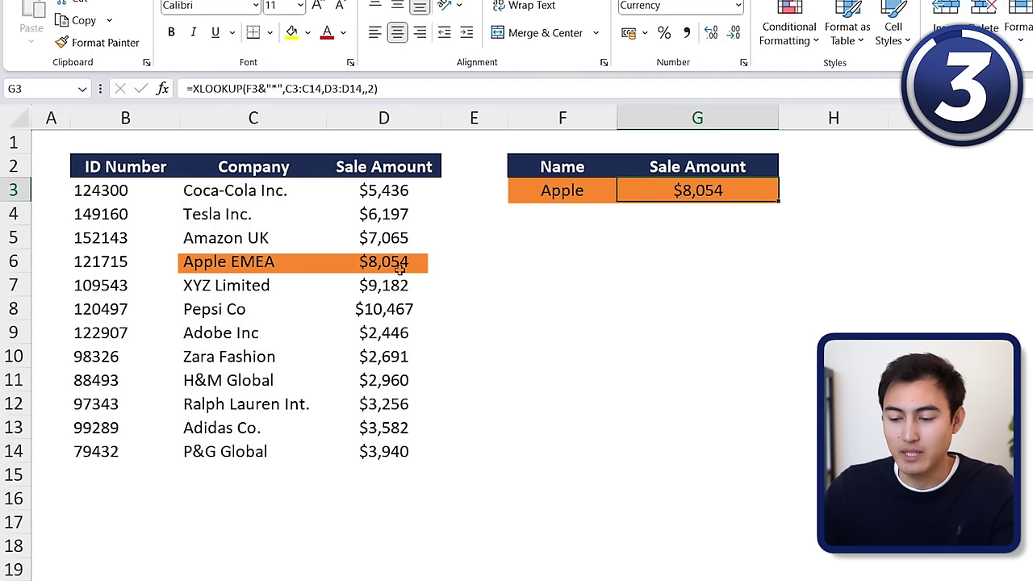
{"action": "key", "text": "Left"}
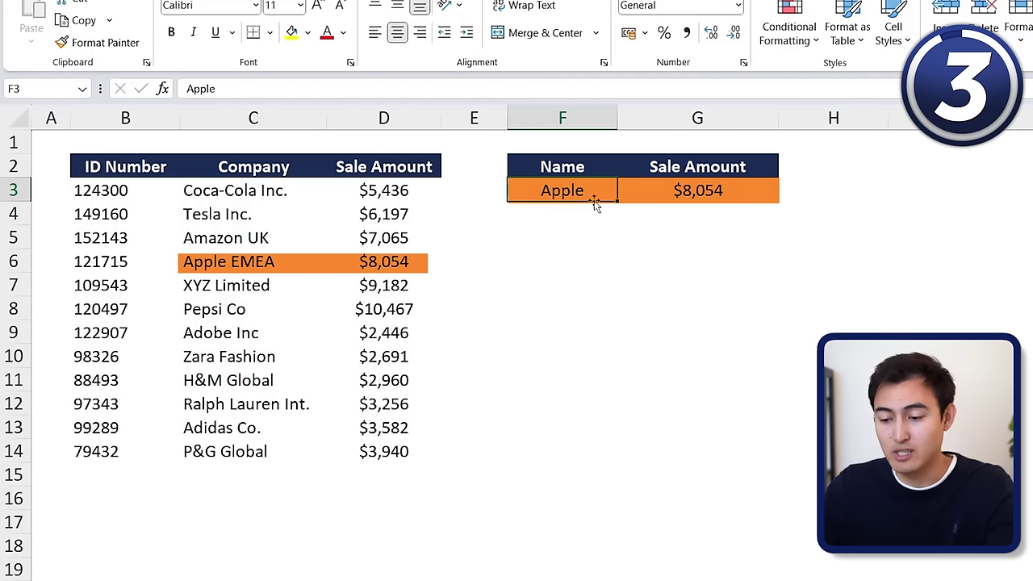
{"action": "type", "text": "Tesla"}
{"action": "key", "text": "Return"}
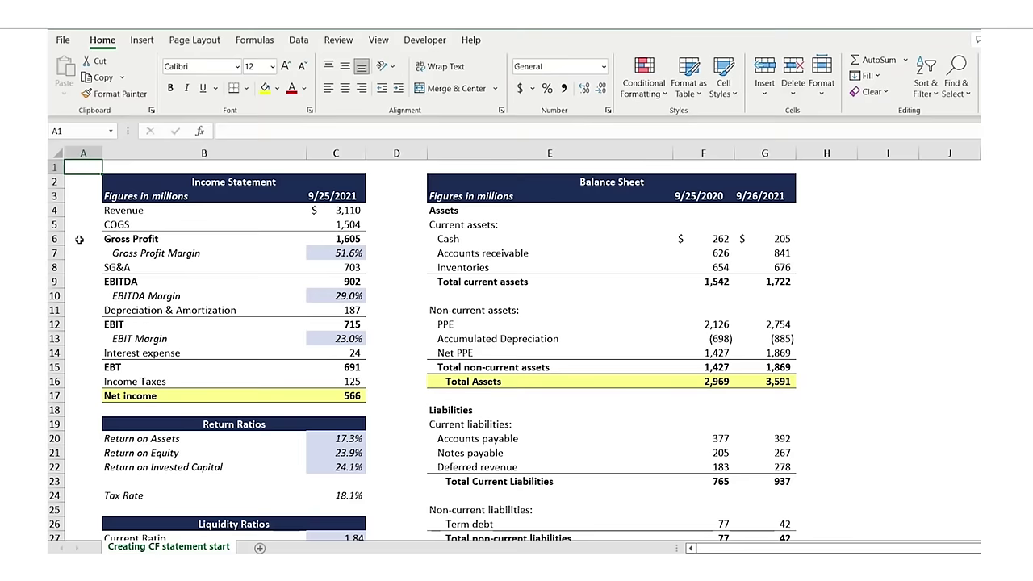
- Examine the income statement, ratios and balance sheet down the Creating CF statement start sheet
{"action": "key", "text": "Down"}
{"action": "key", "text": "Down"}
{"action": "key", "text": "Down"}
{"action": "key", "text": "Down"}
{"action": "key", "text": "Down"}
{"action": "key", "text": "Down"}
{"action": "key", "text": "Down"}
{"action": "key", "text": "Down"}
{"action": "key", "text": "Down"}
{"action": "key", "text": "Down"}
{"action": "key", "text": "Down"}
{"action": "key", "text": "Down"}
{"action": "key", "text": "Down"}
{"action": "key", "text": "Down"}
{"action": "key", "text": "Down"}
{"action": "key", "text": "Down"}
{"action": "key", "text": "Down"}
{"action": "key", "text": "Down"}
{"action": "key", "text": "Down"}
{"action": "key", "text": "Down"}
{"action": "key", "text": "Down"}
{"action": "key", "text": "Down"}
{"action": "key", "text": "Down"}
{"action": "key", "text": "Down"}
{"action": "key", "text": "Down"}
{"action": "key", "text": "Down"}
{"action": "key", "text": "Down"}
{"action": "key", "text": "Down"}
{"action": "key", "text": "Down"}
{"action": "key", "text": "Down"}
{"action": "key", "text": "Down"}
{"action": "key", "text": "Down"}
{"action": "key", "text": "Down"}
{"action": "key", "text": "Down"}
{"action": "key", "text": "Down"}
{"action": "key", "text": "Down"}
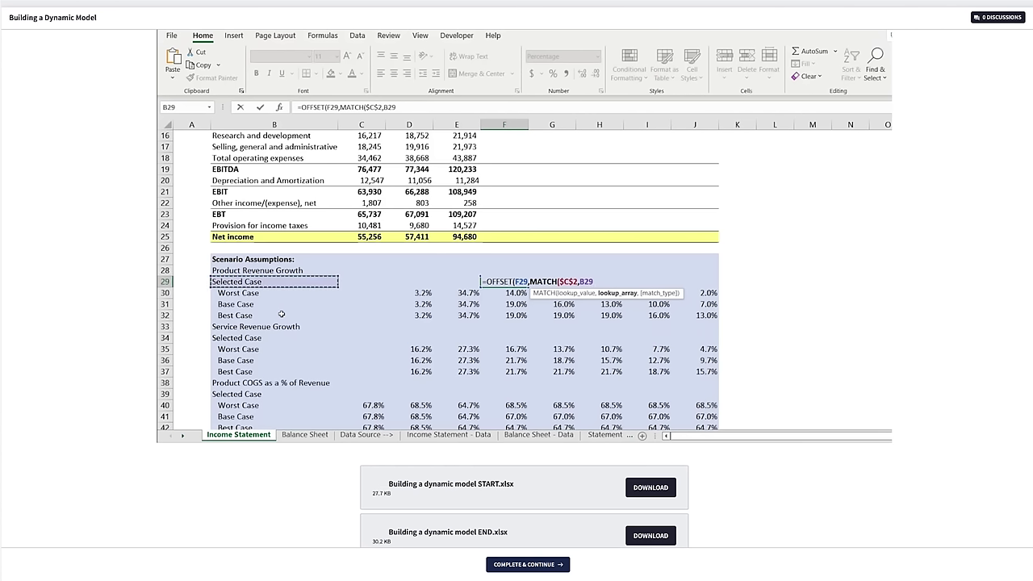
- Set the MATCH lookup array in F29's OFFSET formula to the case labels B30:B32 as an absolute reference
{"action": "left_click_drag", "start_coordinate": [275, 292], "coordinate": [281, 314]}
{"action": "key", "text": "F4"}
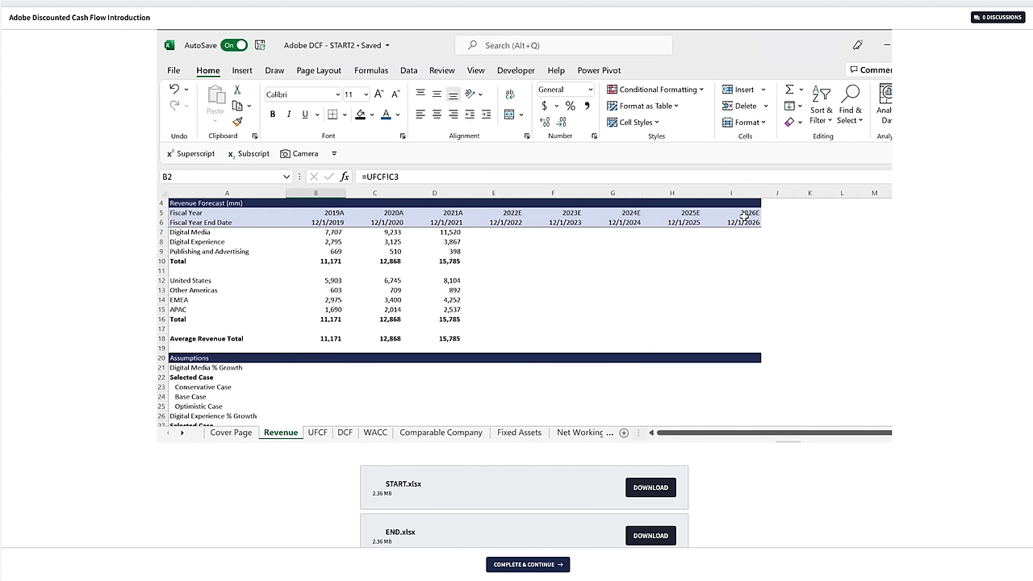
- Switch to the next worksheet and review the Country, Year and Month criteria in the Index Match table
{"action": "key", "text": "ctrl+Page_Down"}
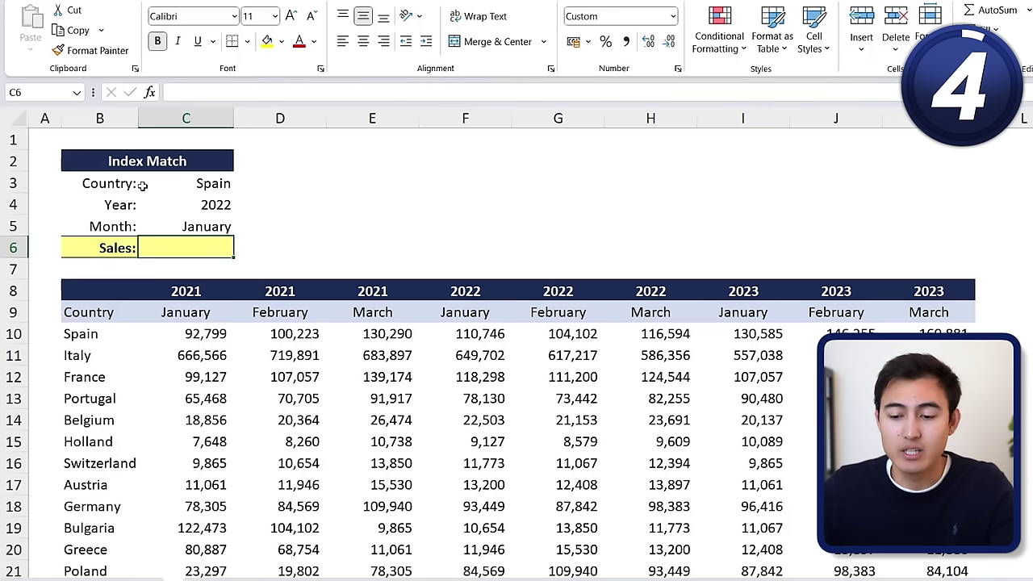
{"action": "left_click", "coordinate": [211, 184]}
{"action": "key", "text": "Down"}
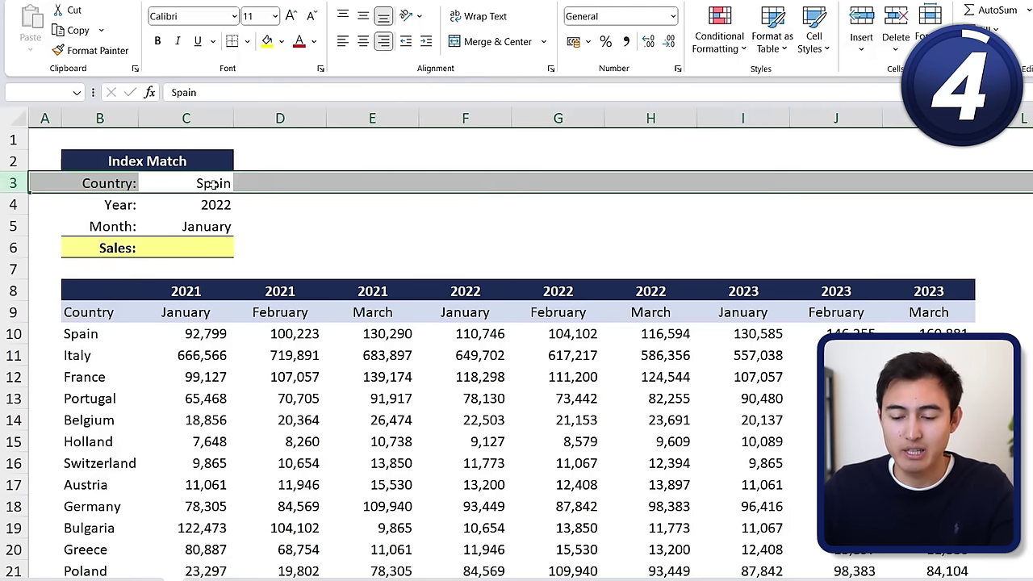
{"action": "left_click", "coordinate": [225, 225]}
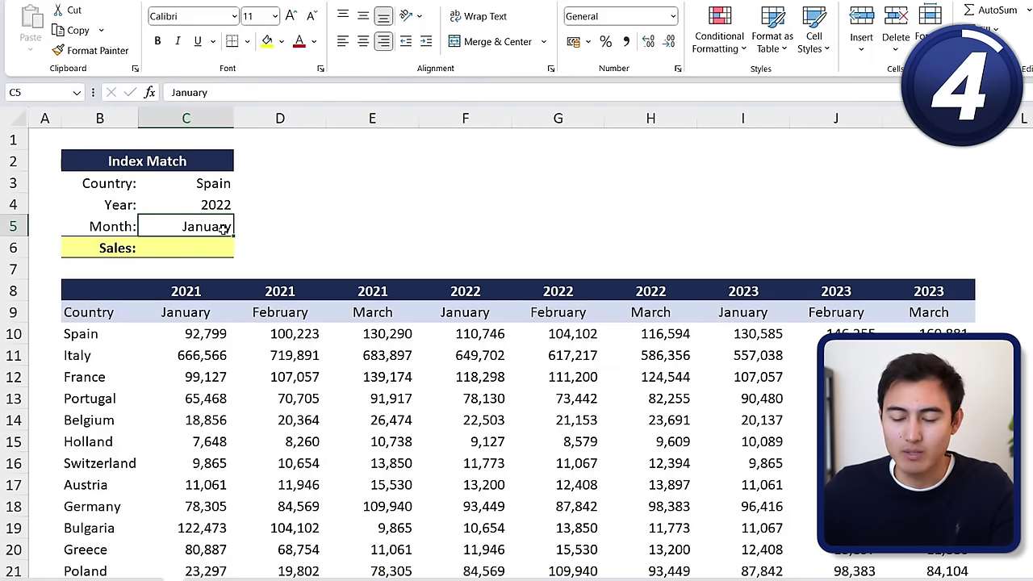
- Start an INDEX formula in Sales cell C6 with the sales figures C10:K29 as its array
{"action": "left_click", "coordinate": [157, 257]}
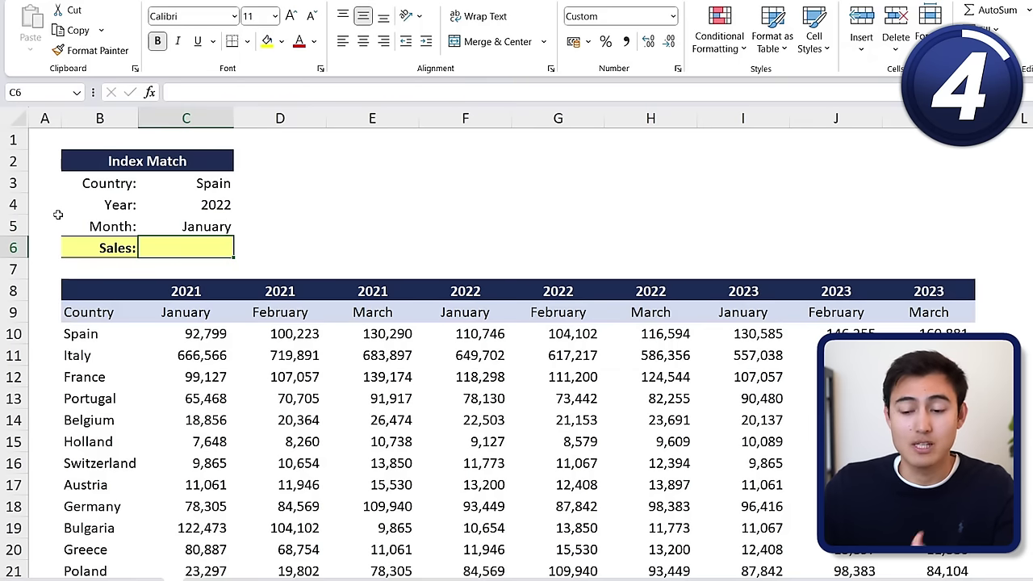
{"action": "type", "text": "="}
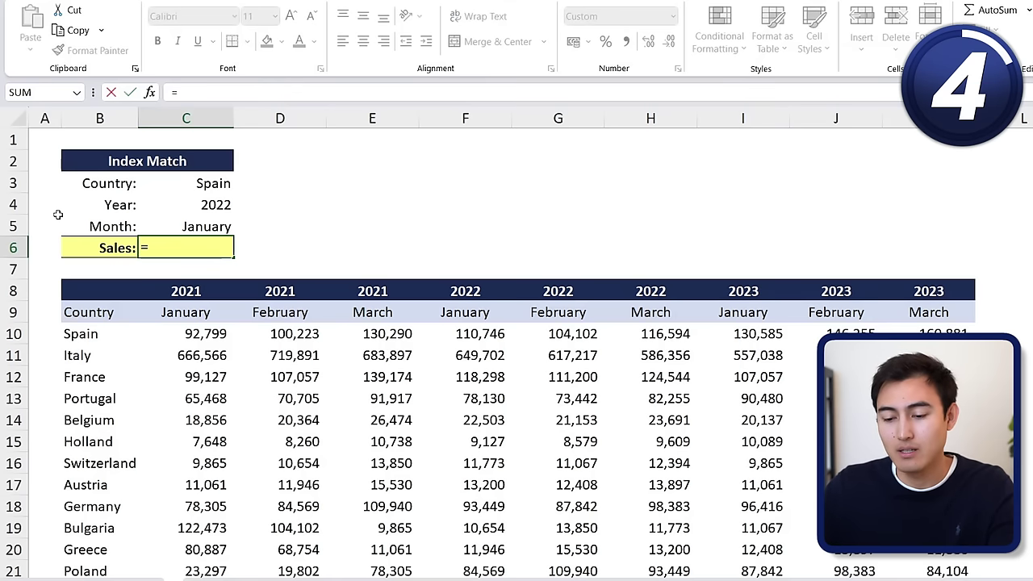
{"action": "type", "text": "inde"}
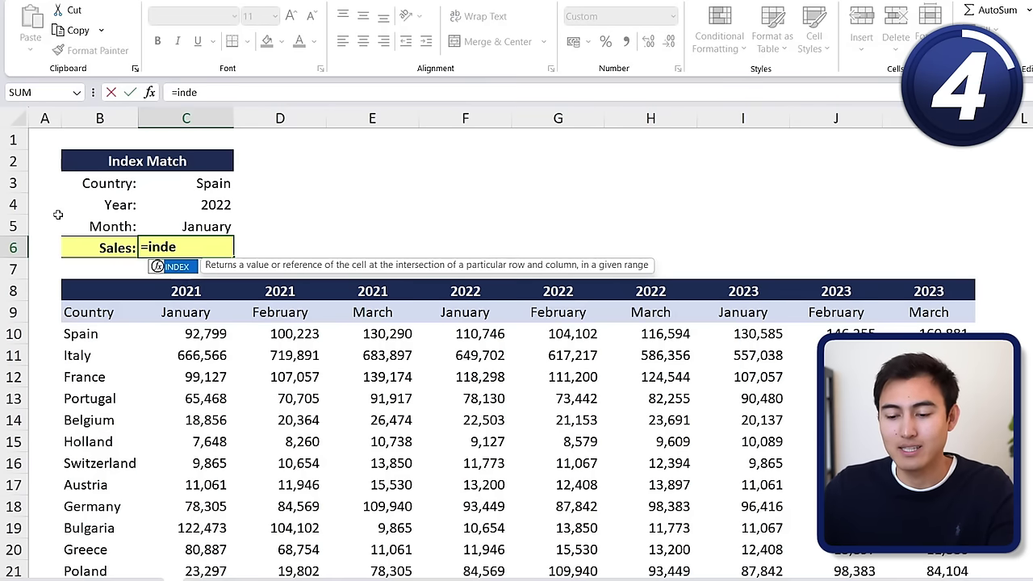
{"action": "key", "text": "Tab"}
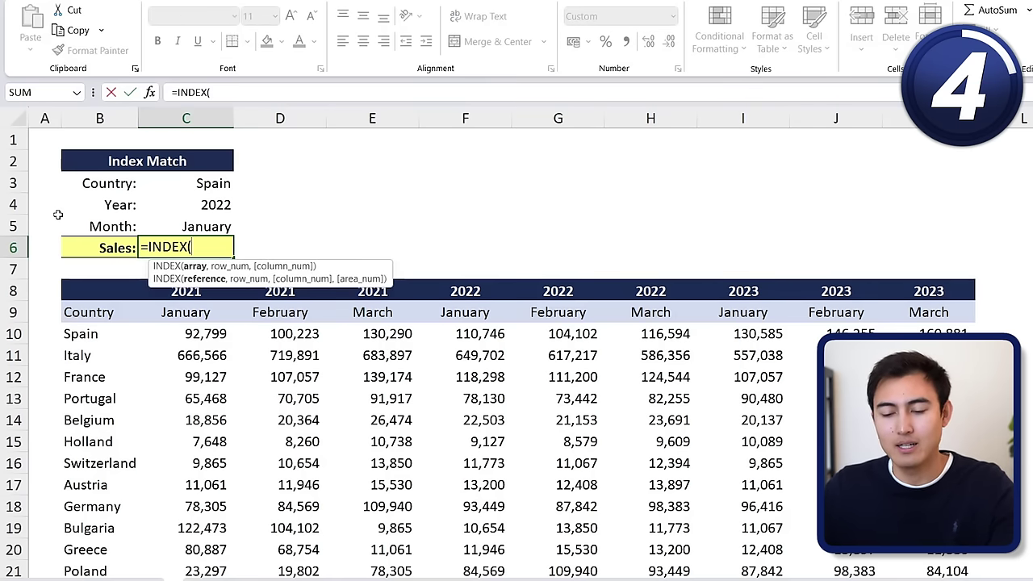
{"action": "scroll", "coordinate": [190, 339], "scroll_direction": "down", "scroll_amount": 2}
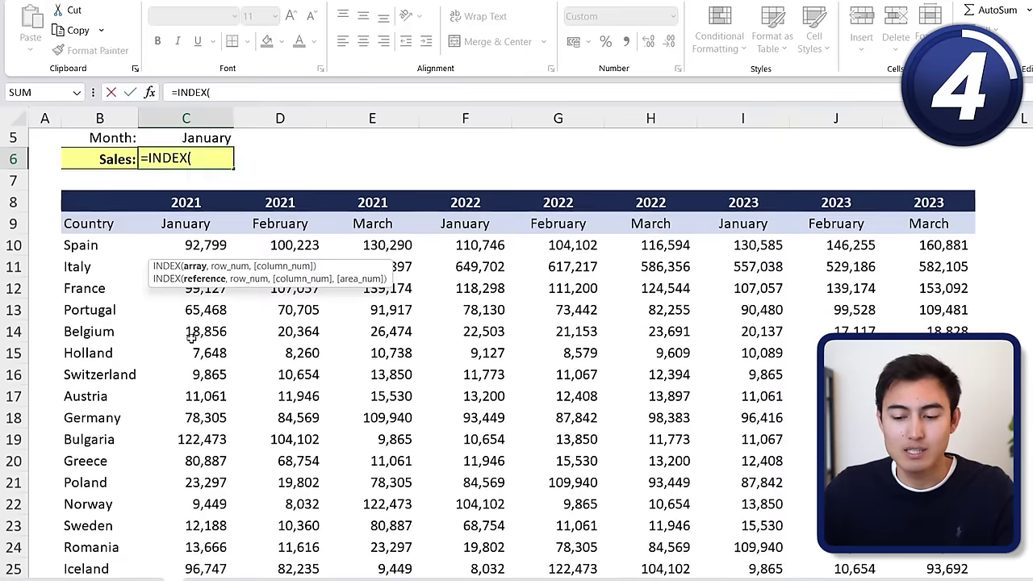
{"action": "left_click", "coordinate": [186, 244]}
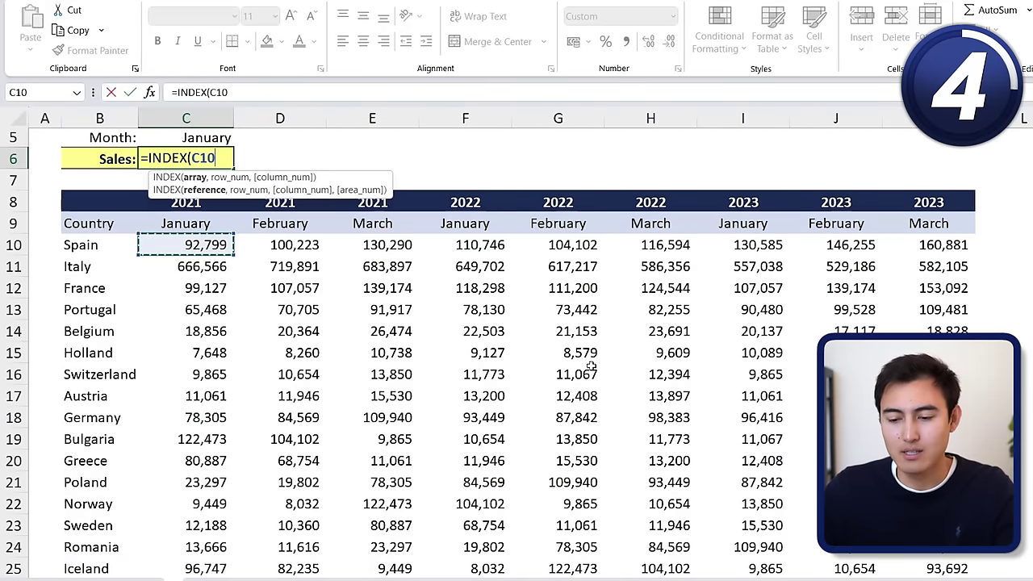
{"action": "key", "text": "ctrl+shift+Down"}
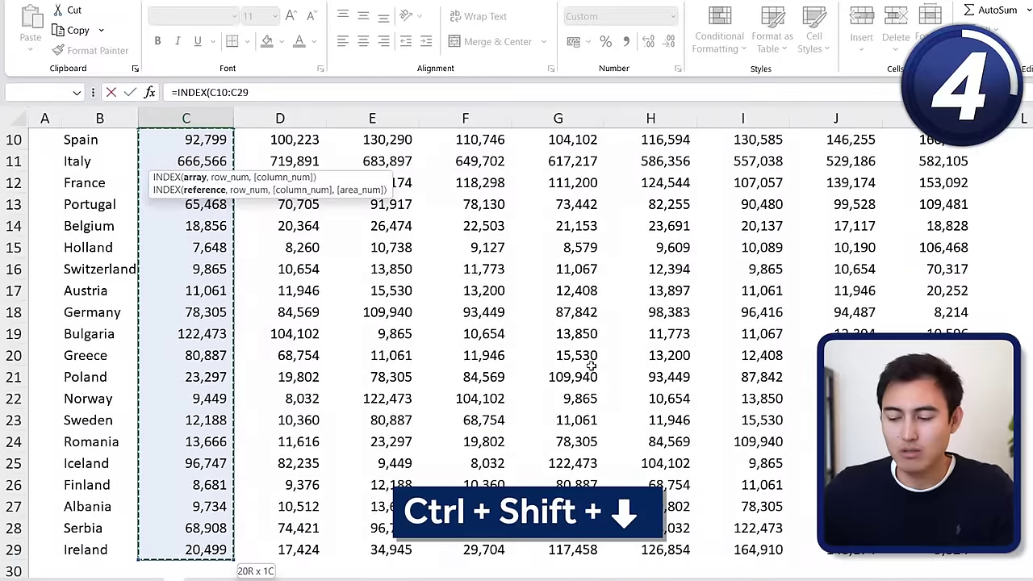
{"action": "key", "text": "ctrl+shift+Right"}
{"action": "scroll", "coordinate": [592, 366], "scroll_direction": "up", "scroll_amount": 3}
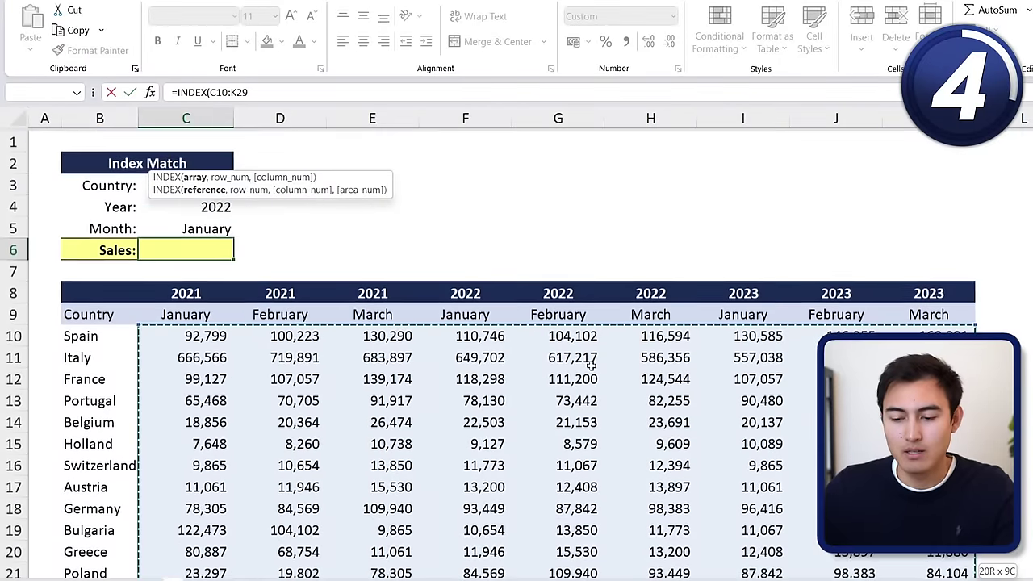
{"action": "type", "text": ","}
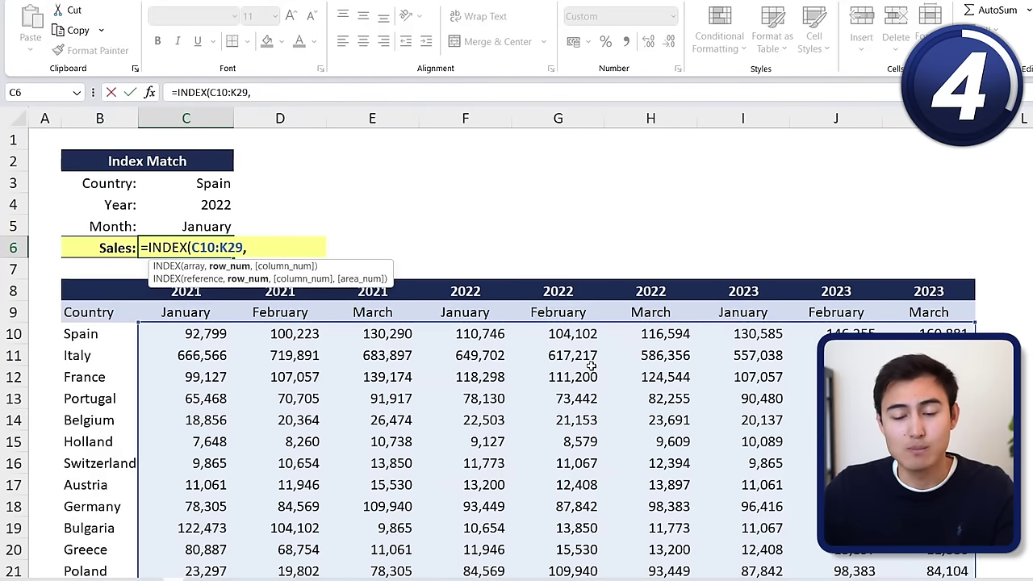
- Add a MATCH as the INDEX row number, looking up Country cell C3 in B10:B29 with an exact match
{"action": "type", "text": "mat"}
{"action": "key", "text": "Tab"}
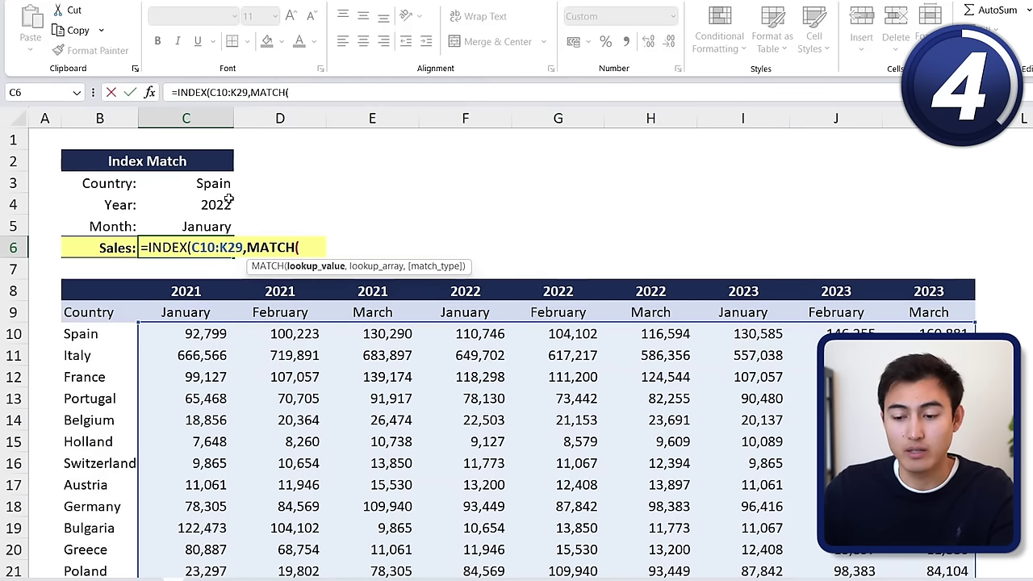
{"action": "left_click", "coordinate": [198, 180]}
{"action": "type", "text": ","}
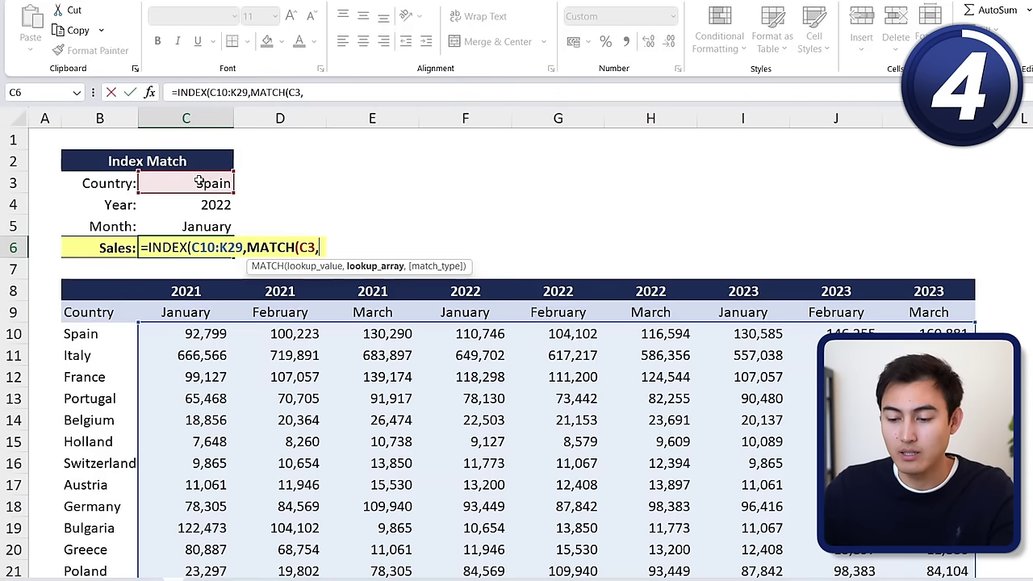
{"action": "left_click", "coordinate": [94, 334]}
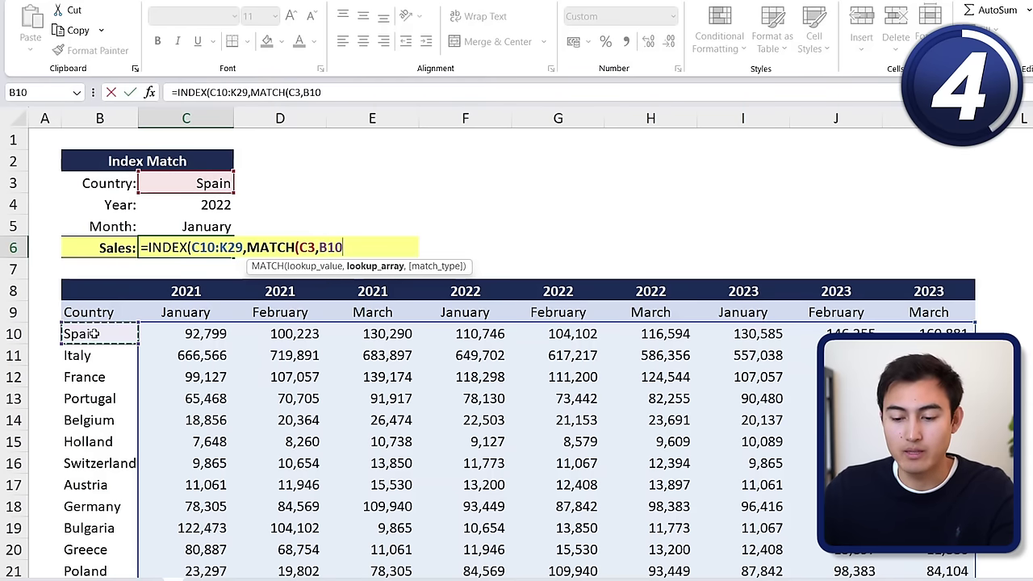
{"action": "key", "text": "ctrl+shift+Down"}
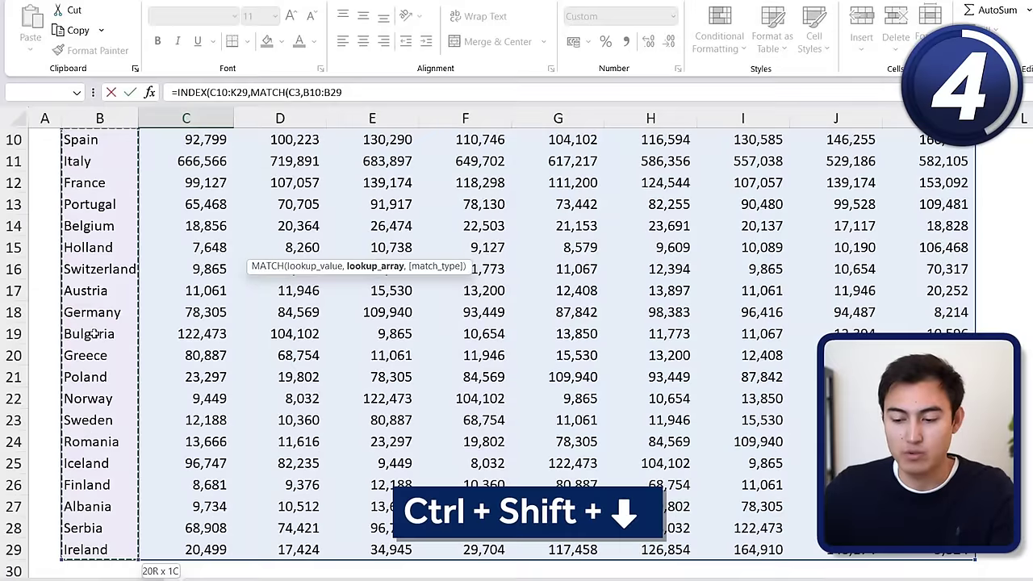
{"action": "type", "text": ","}
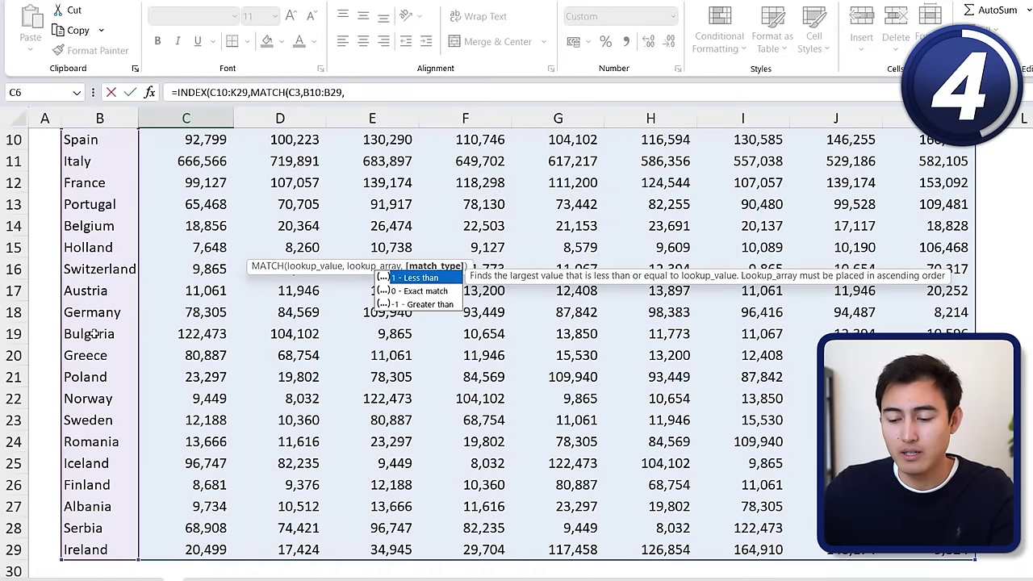
{"action": "type", "text": "0"}
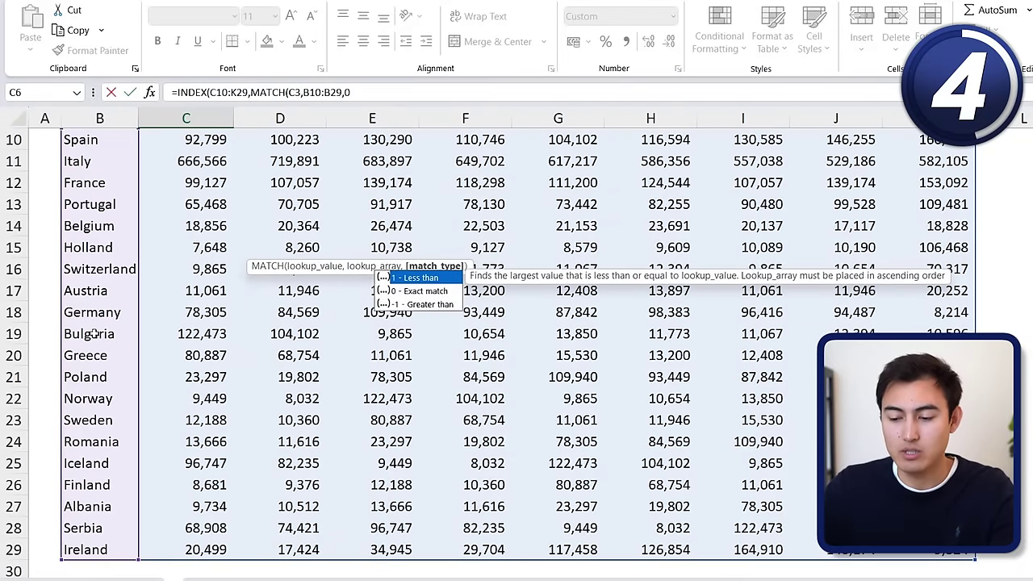
{"action": "type", "text": ")"}
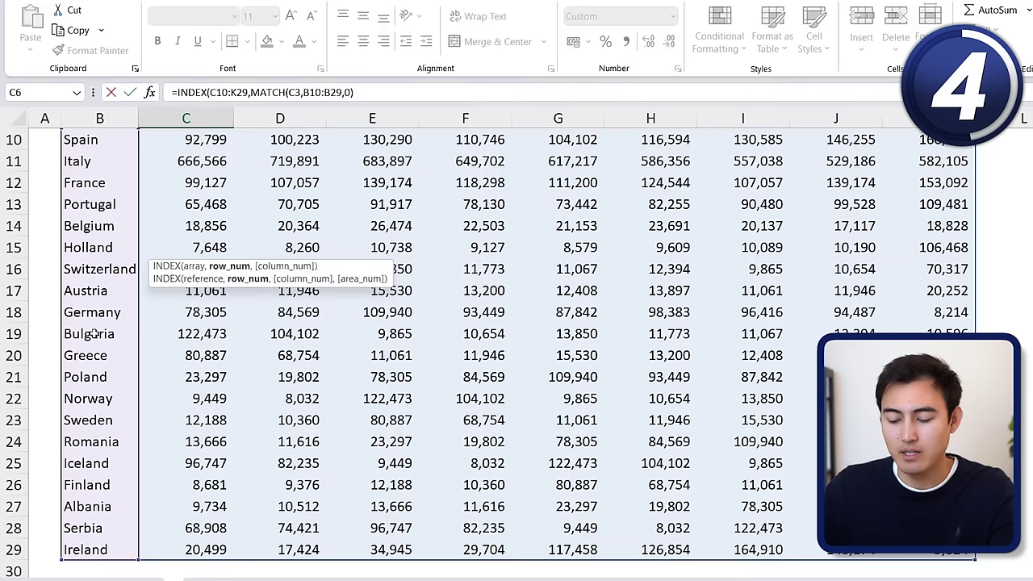
{"action": "type", "text": "),"}
- Start a second MATCH as the column number, with Year and Month joined as its lookup value C4&C5
{"action": "scroll", "coordinate": [272, 165], "scroll_direction": "up", "scroll_amount": 3}
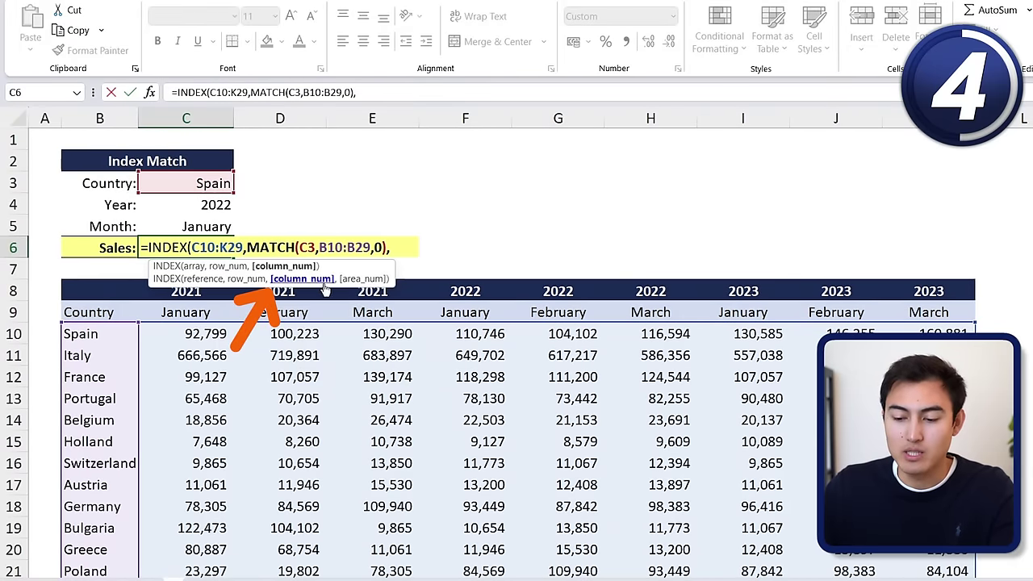
{"action": "type", "text": "match("}
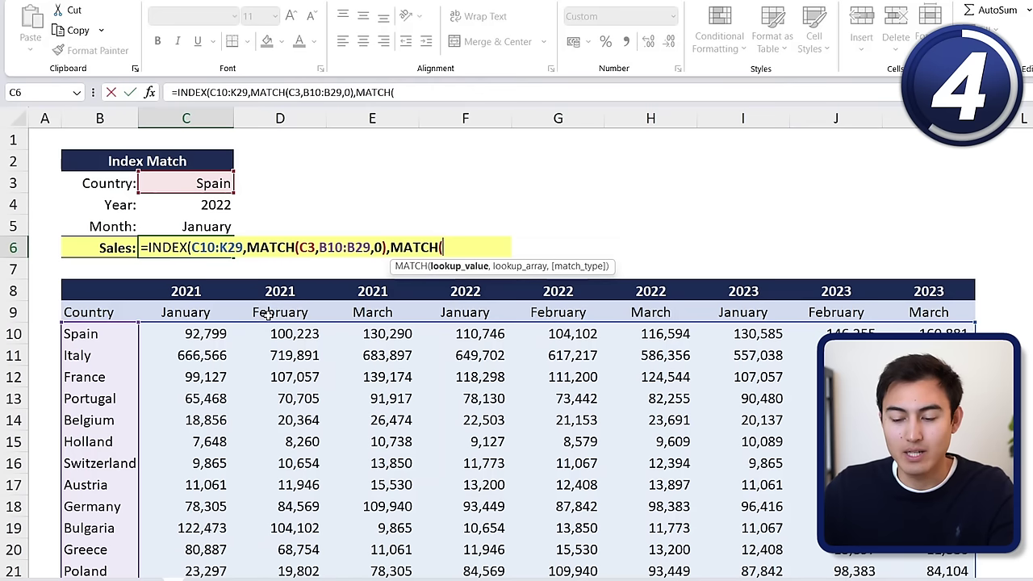
{"action": "left_click", "coordinate": [205, 205]}
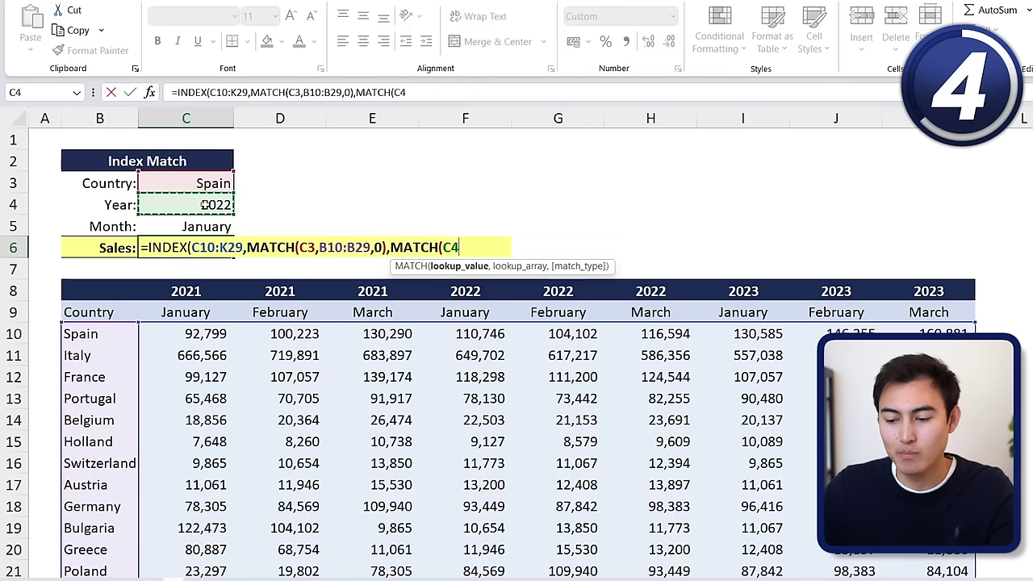
{"action": "type", "text": "&"}
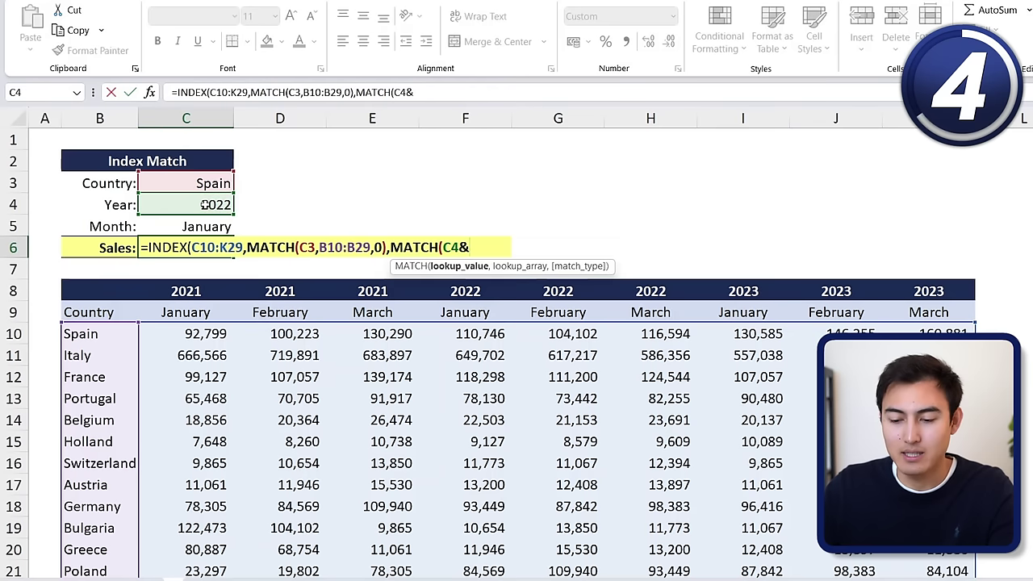
{"action": "left_click", "coordinate": [212, 226]}
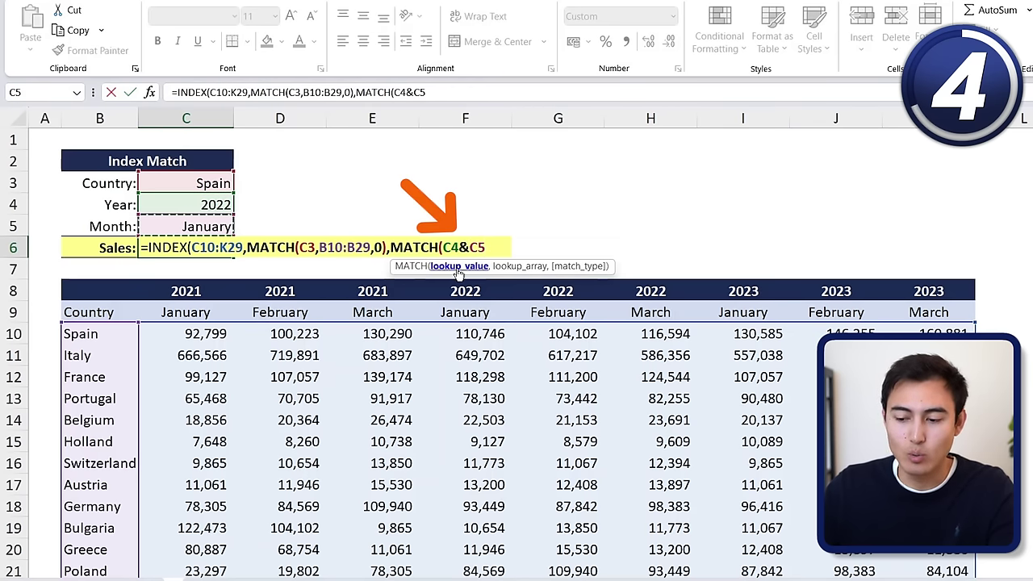
{"action": "type", "text": ","}
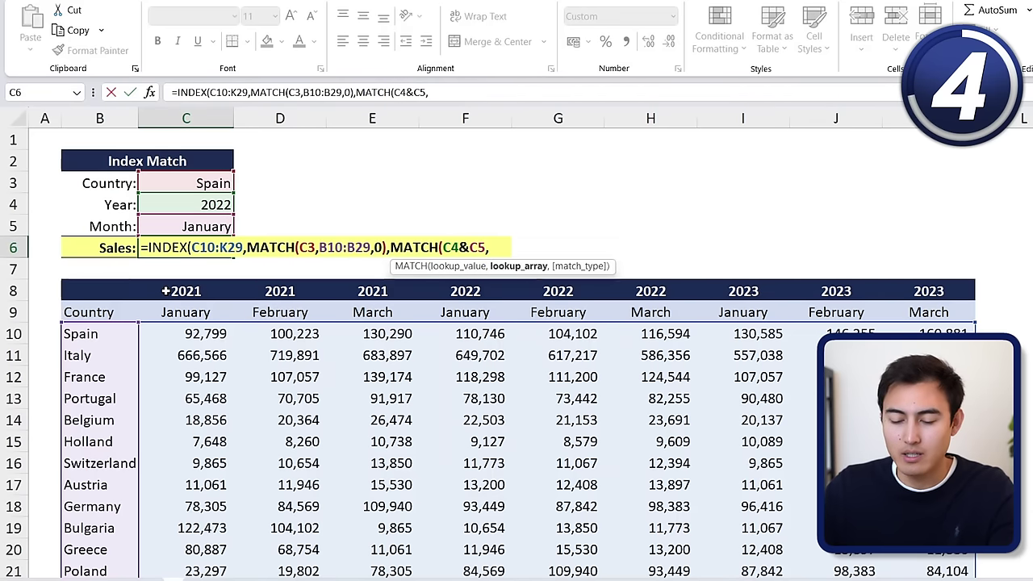
- Set the second MATCH's lookup array to C8:K8&C9:K9 with an exact match, and complete the Sales formula
{"action": "left_click", "coordinate": [166, 290]}
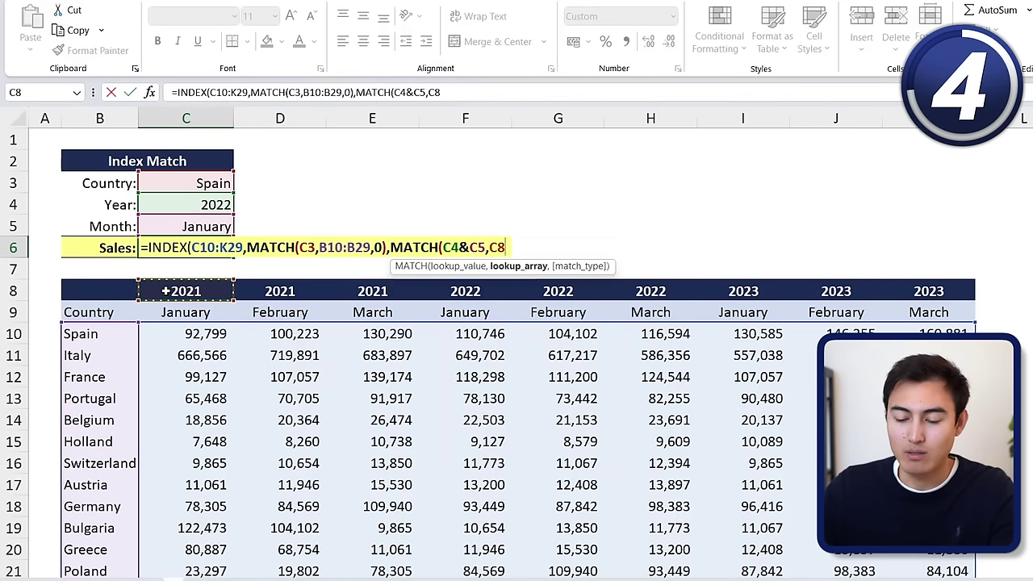
{"action": "key", "text": "ctrl+shift+Right"}
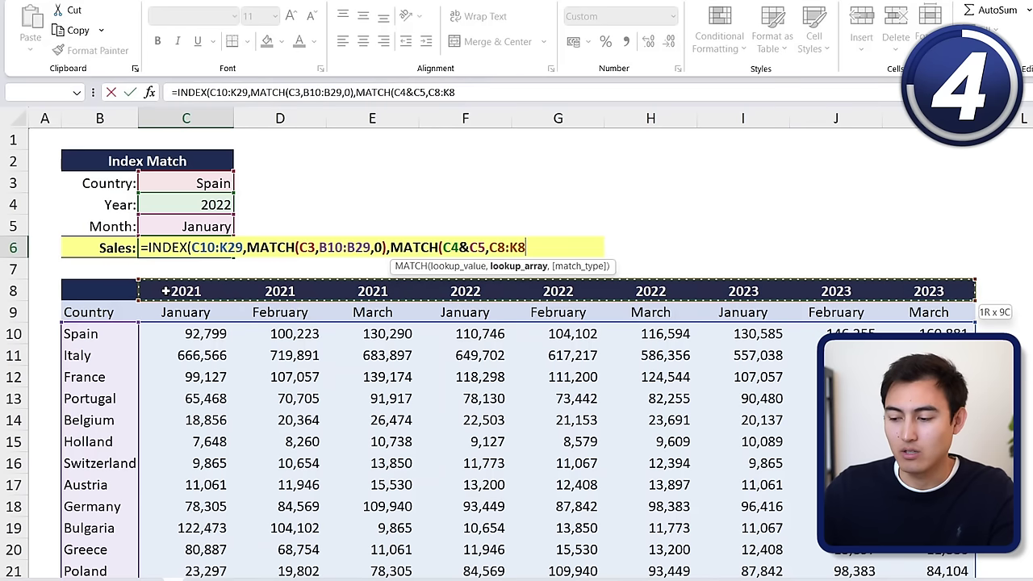
{"action": "type", "text": "&"}
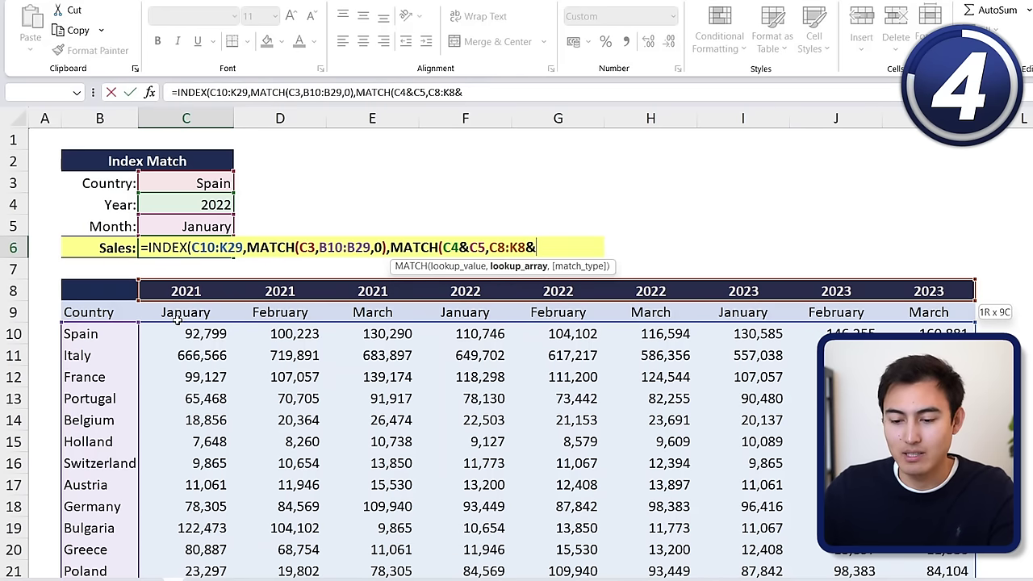
{"action": "left_click", "coordinate": [176, 317]}
{"action": "key", "text": "ctrl+shift+Right"}
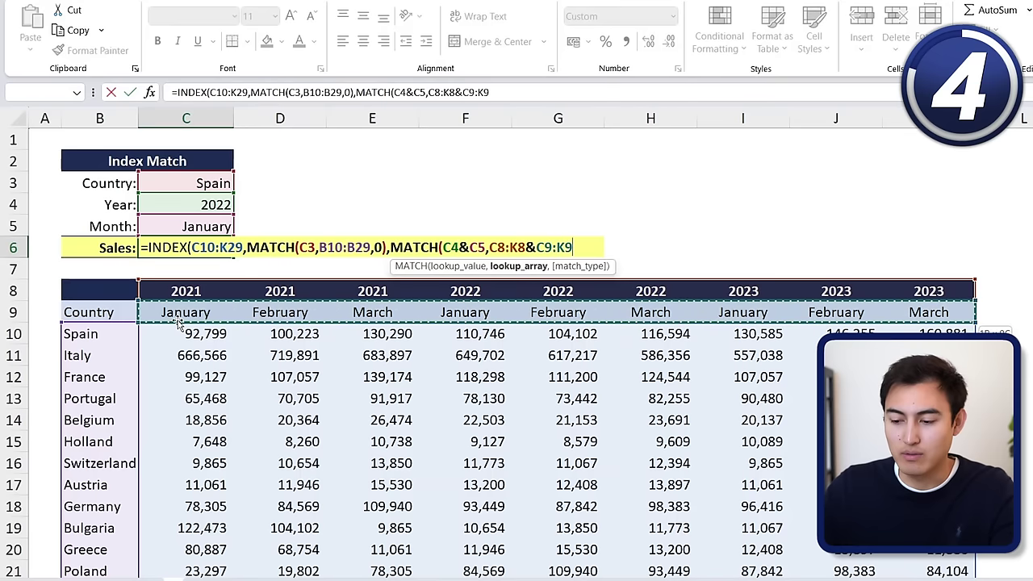
{"action": "type", "text": ","}
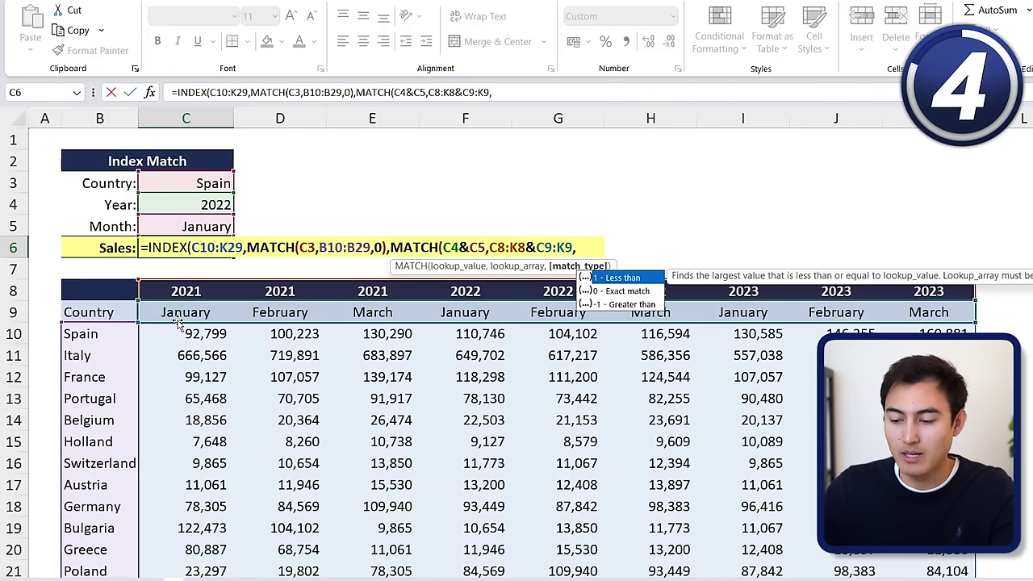
{"action": "key", "text": "Down"}
{"action": "key", "text": "Tab"}
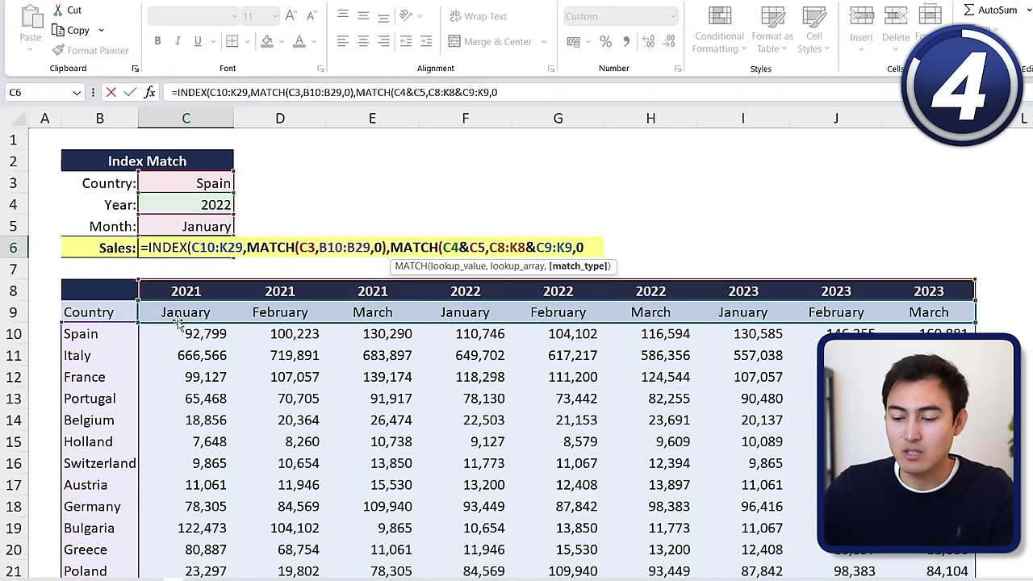
{"action": "type", "text": ")"}
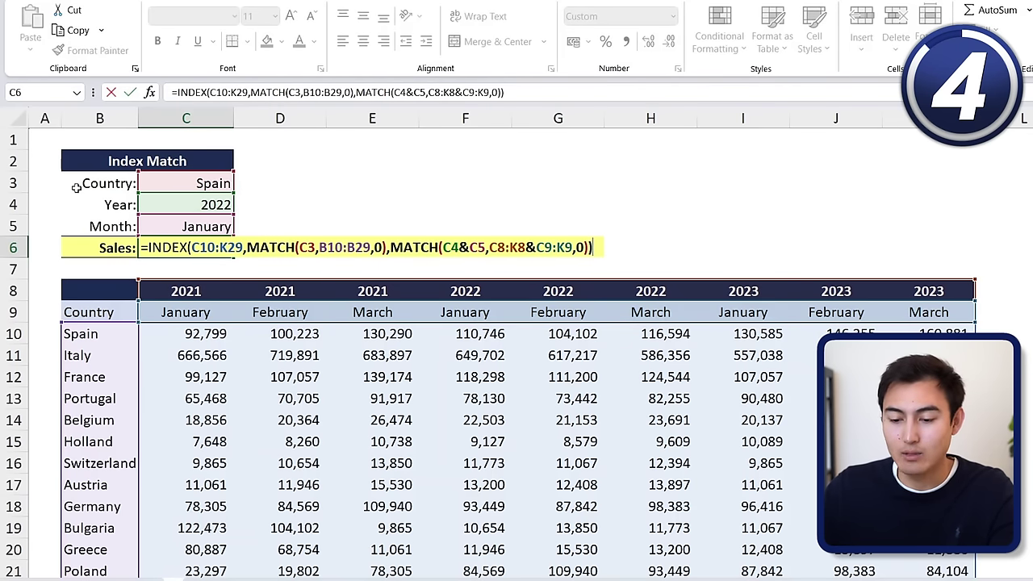
{"action": "key", "text": "Return"}
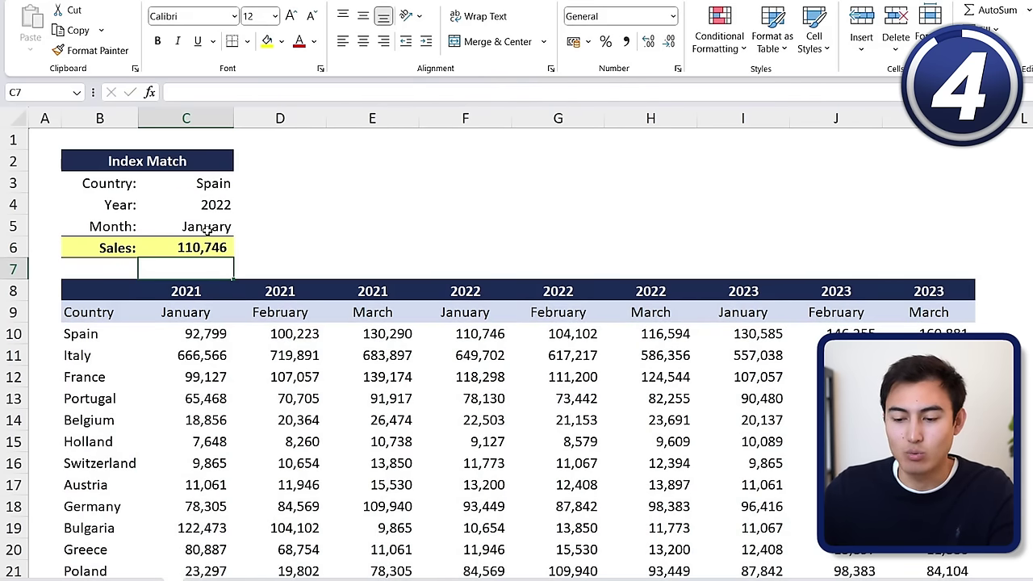
- Check the Sales result against Spain's January 2022 figure in F10, and set the Year criterion in C4 to 2021
{"action": "left_click", "coordinate": [472, 336]}
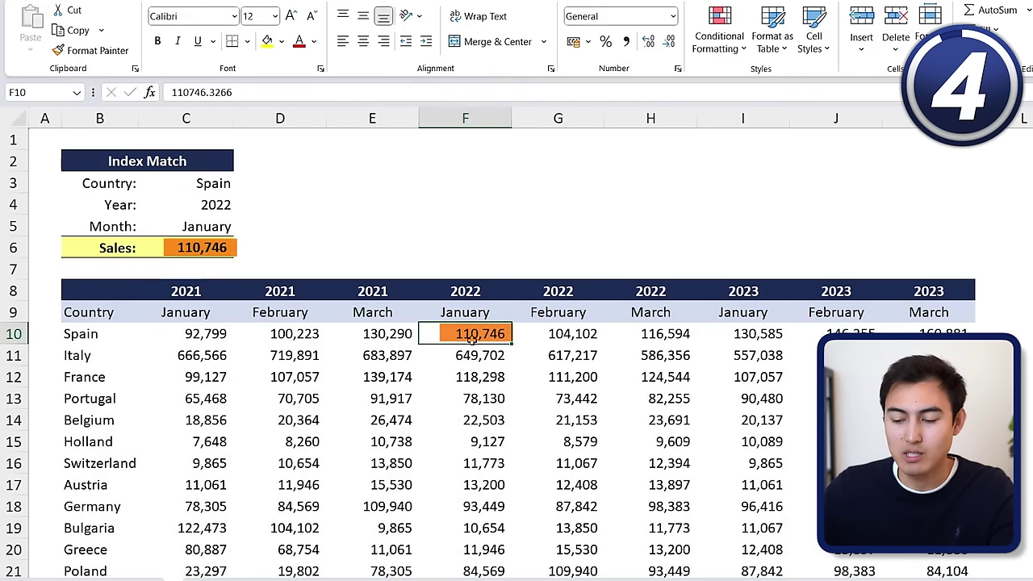
{"action": "left_click", "coordinate": [202, 204]}
{"action": "type", "text": "2021"}
{"action": "key", "text": "Return"}
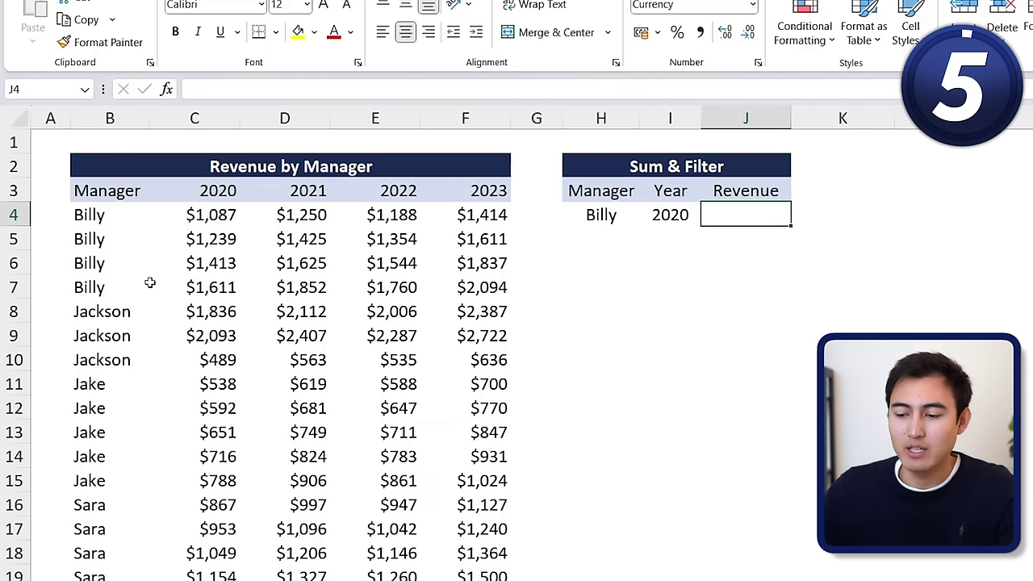
- Examine the Sum & Filter criteria in H4 and I4 and the matching manager's revenue in rows 4 to 7
{"action": "left_click", "coordinate": [595, 214]}
{"action": "left_click", "coordinate": [646, 224]}
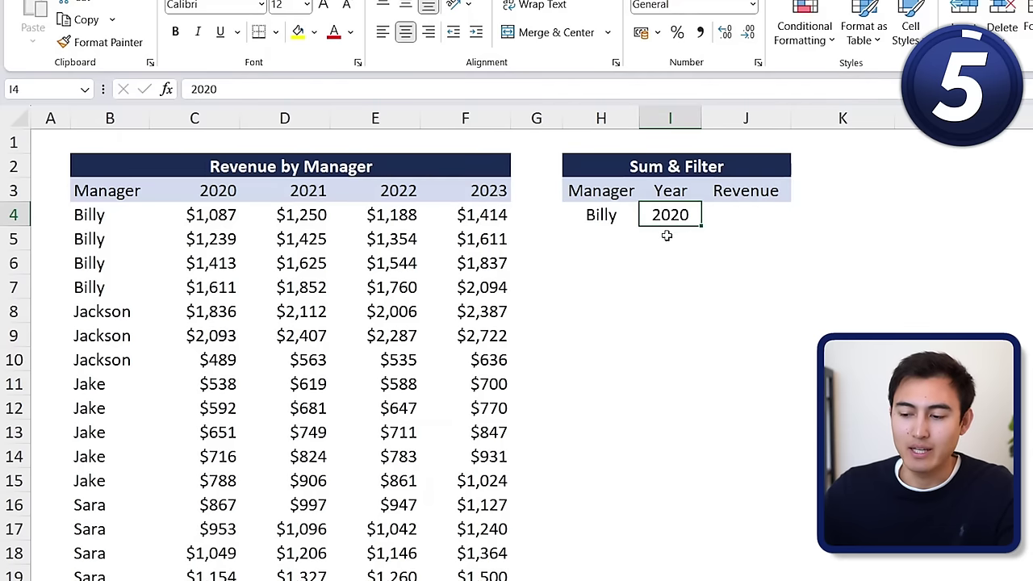
{"action": "left_click", "coordinate": [742, 220]}
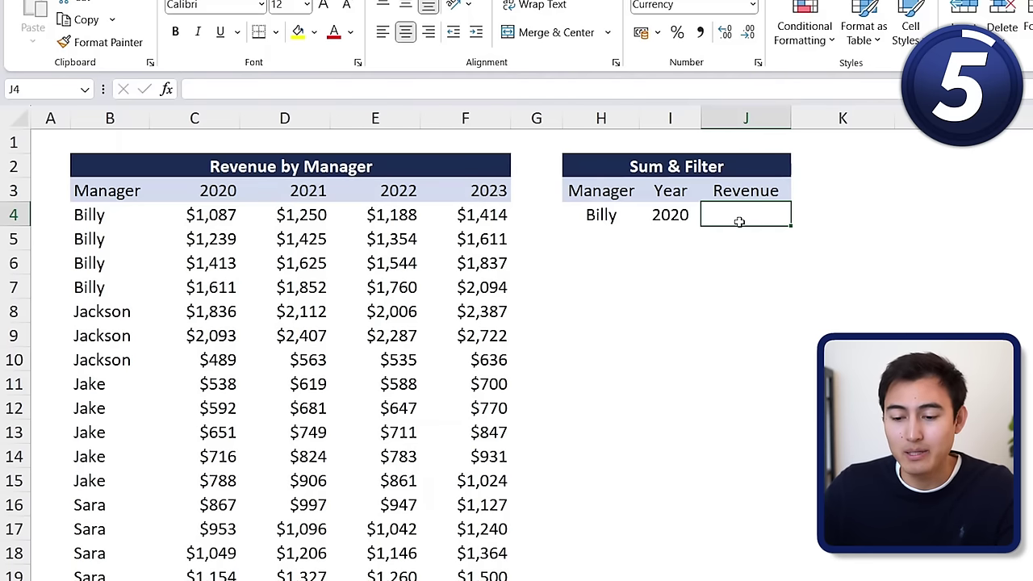
{"action": "left_click", "coordinate": [90, 232]}
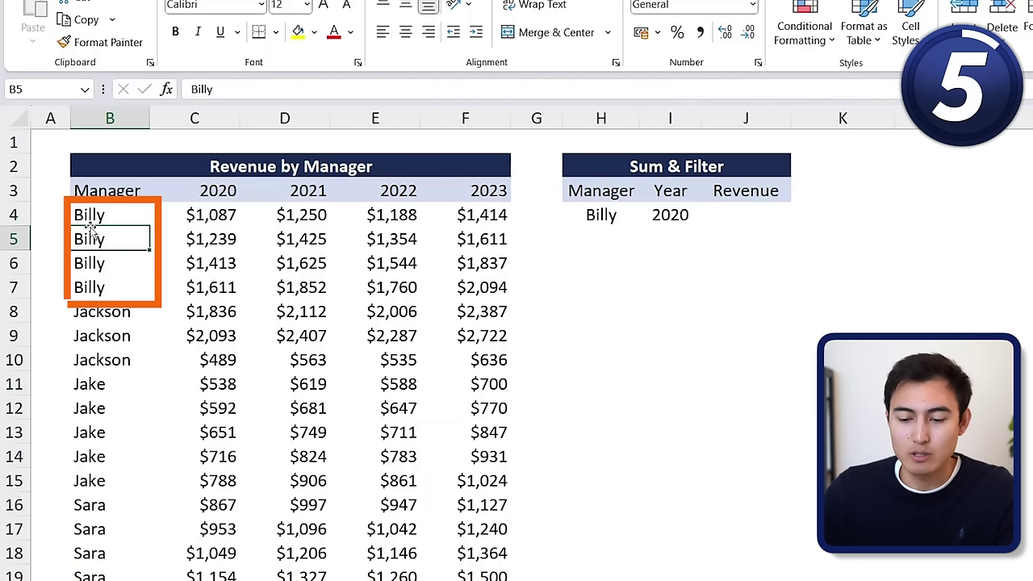
{"action": "key", "text": "Up"}
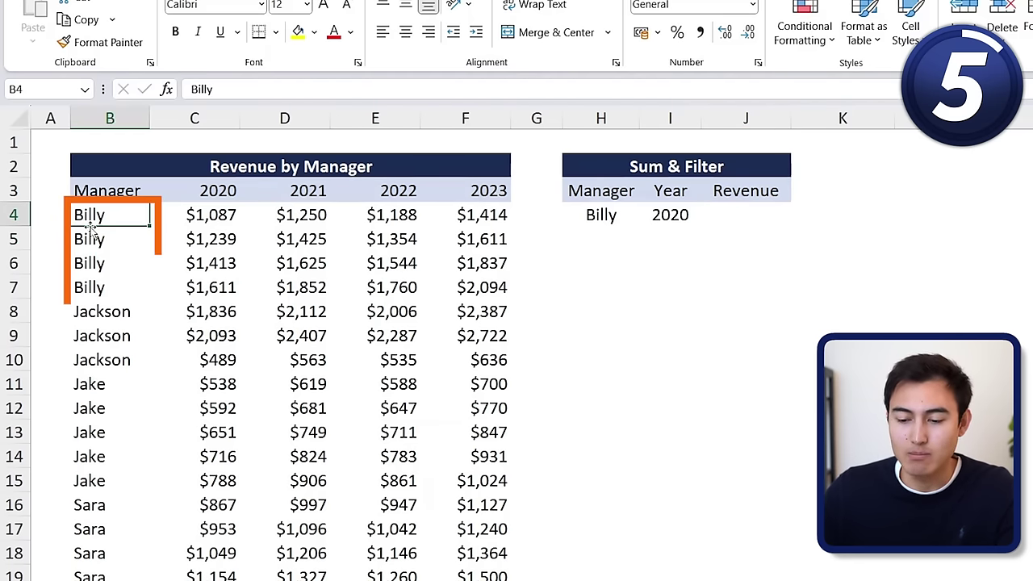
{"action": "key", "text": "Right"}
{"action": "key", "text": "Right"}
{"action": "key", "text": "Right"}
{"action": "key", "text": "shift+space"}
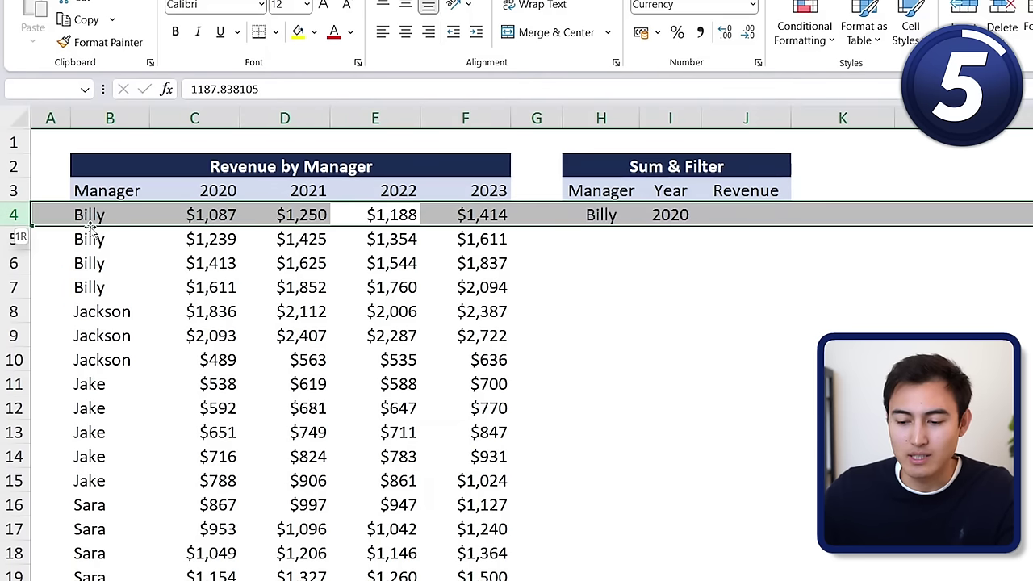
{"action": "key", "text": "Left"}
{"action": "key", "text": "shift+space"}
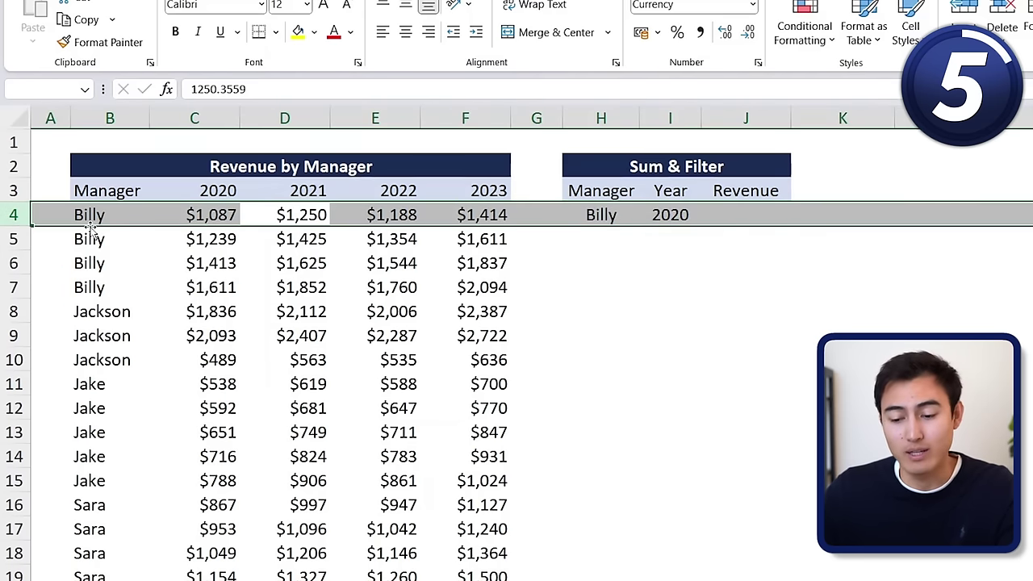
{"action": "key", "text": "shift+Down"}
{"action": "key", "text": "shift+Down"}
{"action": "key", "text": "shift+Down"}
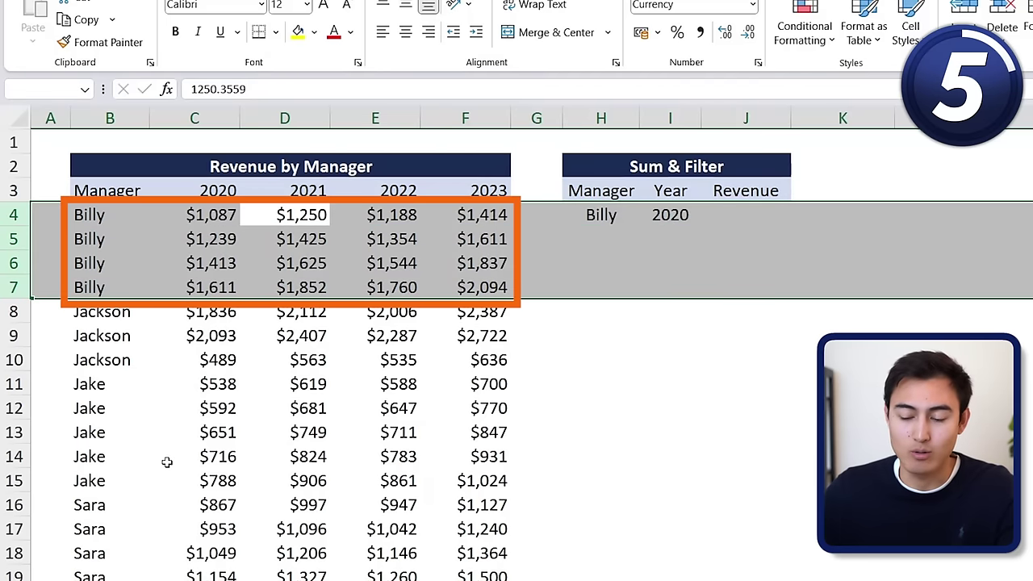
- Start a FILTER formula in the Sum & Filter table's Revenue cell J4
{"action": "key", "text": "Right"}
{"action": "key", "text": "Right"}
{"action": "key", "text": "Right"}
{"action": "key", "text": "Right"}
{"action": "key", "text": "Right"}
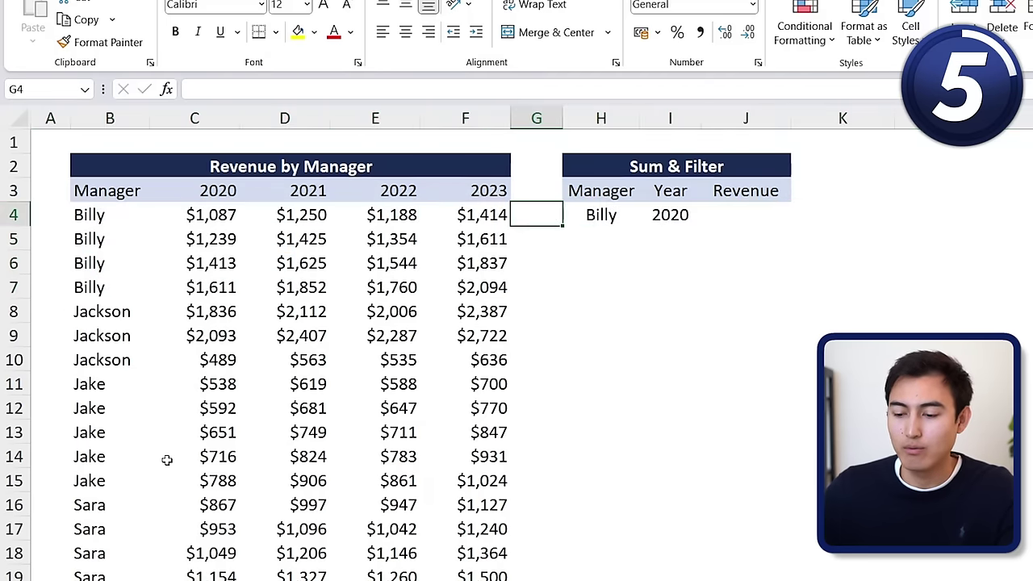
{"action": "key", "text": "Right"}
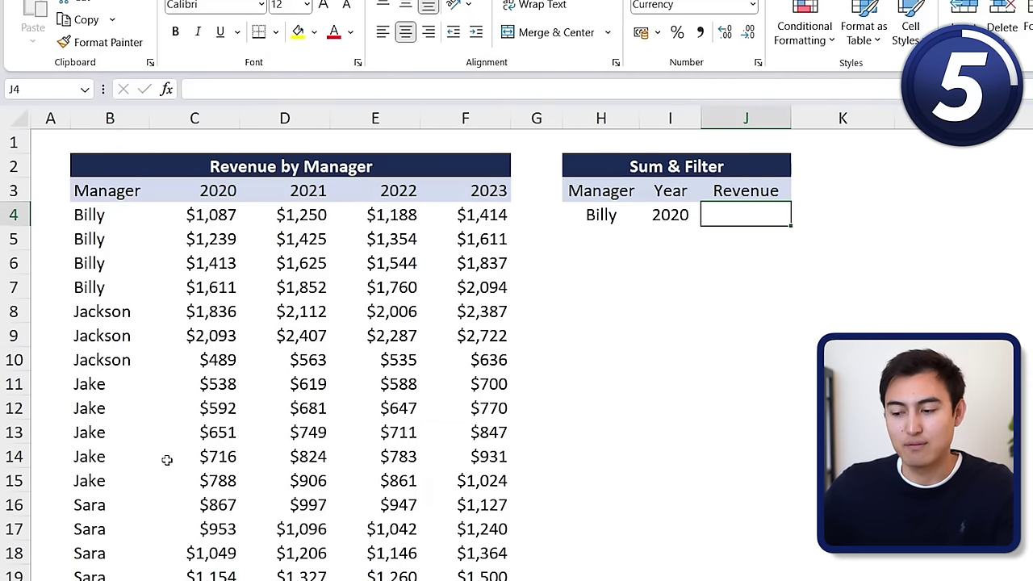
{"action": "type", "text": "=filter"}
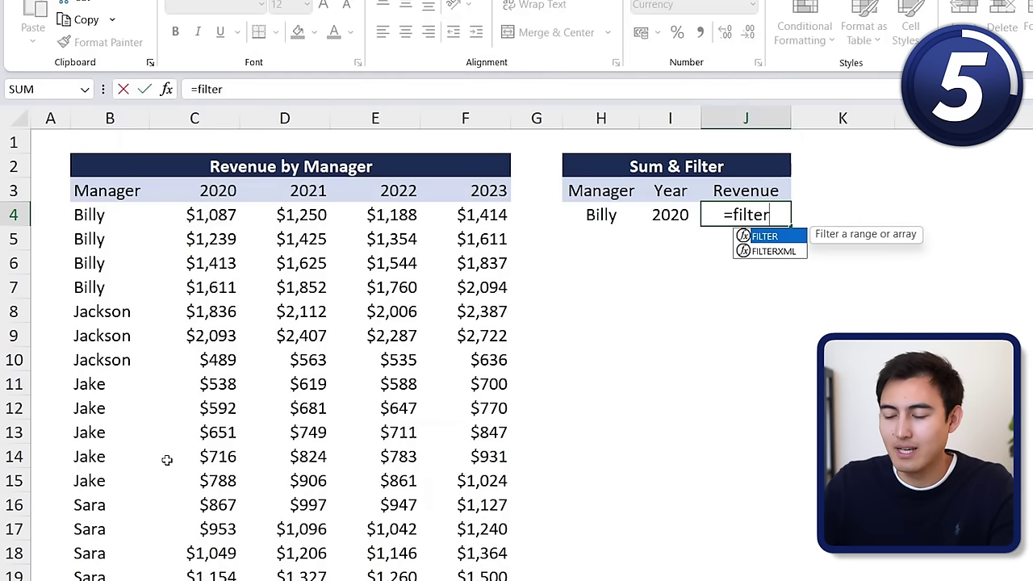
{"action": "key", "text": "Tab"}
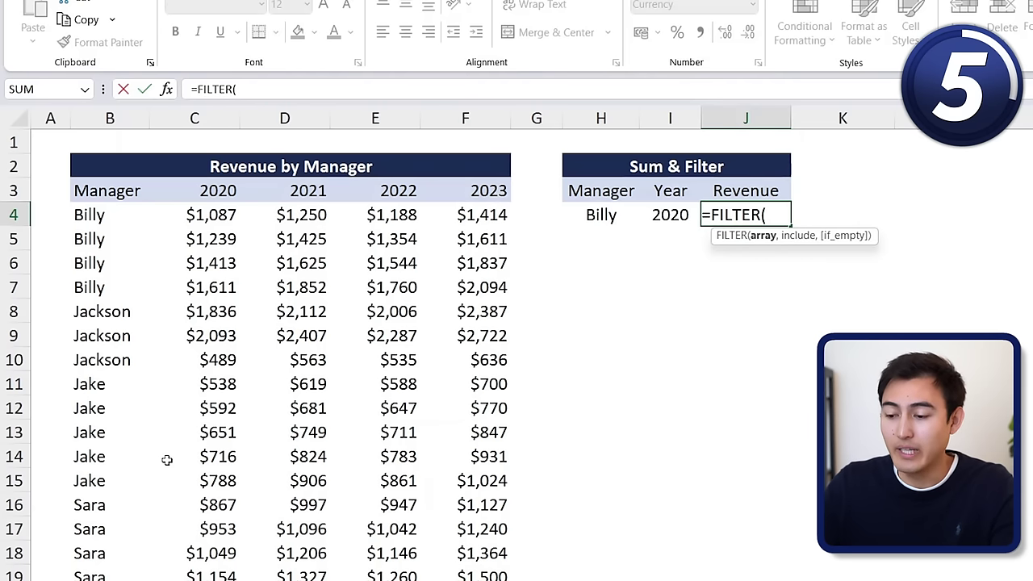
- Set the FILTER array to all managers' yearly revenue figures, C4:F25
{"action": "key", "text": "Left"}
{"action": "key", "text": "Left"}
{"action": "key", "text": "Left"}
{"action": "key", "text": "Left"}
{"action": "key", "text": "Left"}
{"action": "key", "text": "Left"}
{"action": "key", "text": "Left"}
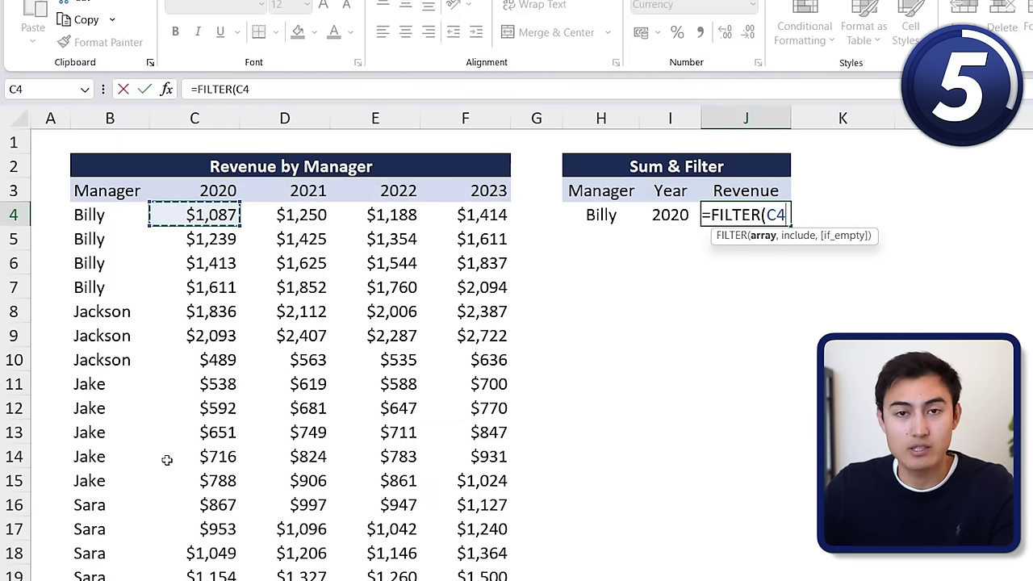
{"action": "key", "text": "ctrl+shift+Right"}
{"action": "key", "text": "ctrl+shift+Down"}
{"action": "scroll", "coordinate": [167, 460], "scroll_direction": "up", "scroll_amount": 2}
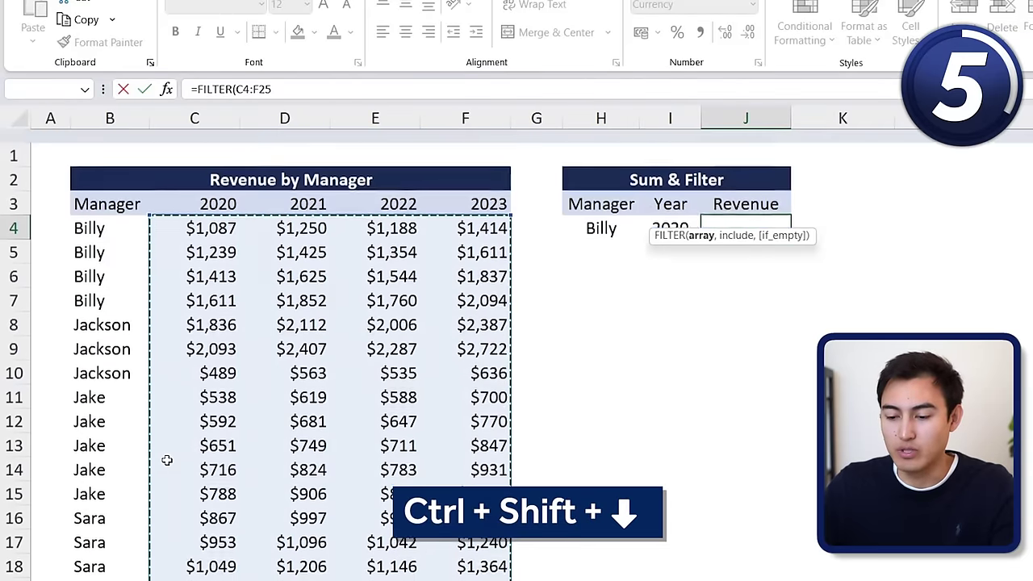
{"action": "type", "text": ","}
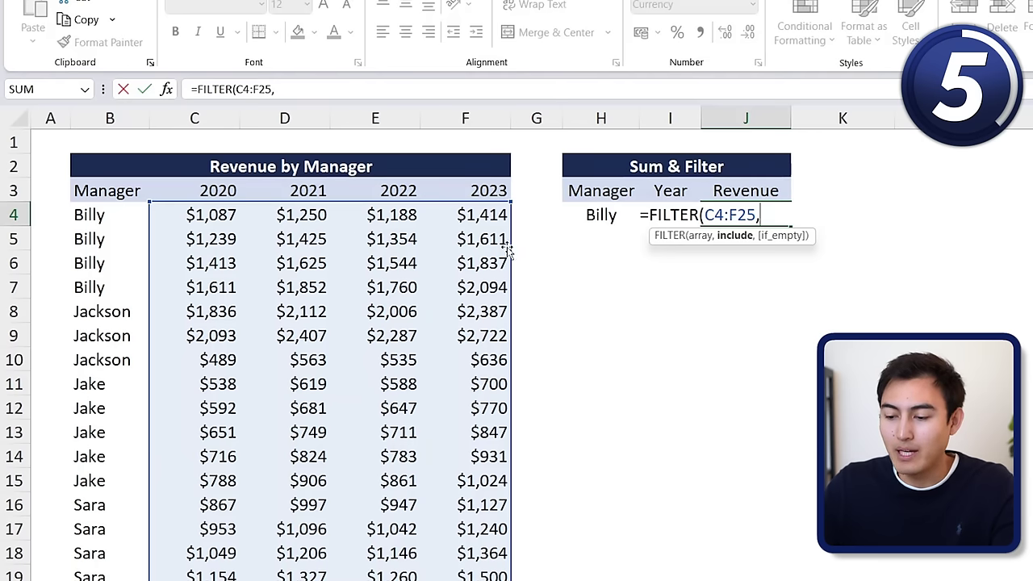
- Set the FILTER include condition to B4:B25=H4, complete the formula, and compare its output with the source figures in C4:F7
{"action": "left_click", "coordinate": [115, 218]}
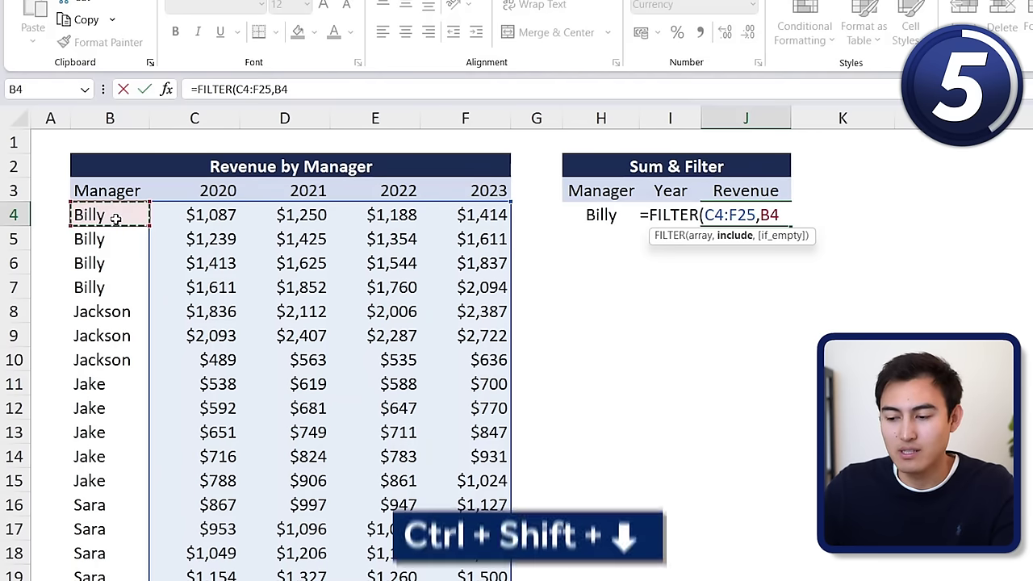
{"action": "key", "text": "ctrl+shift+Down"}
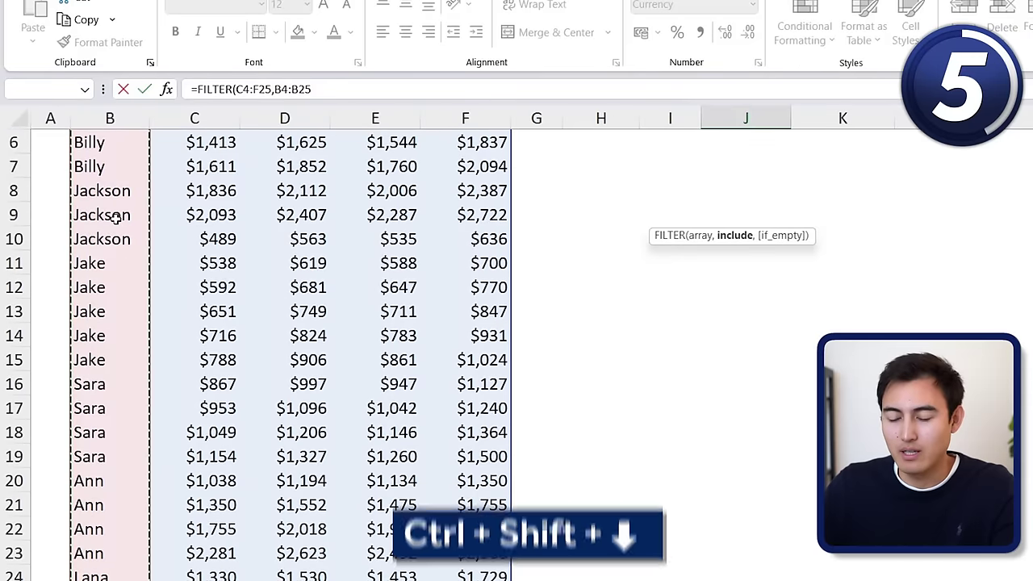
{"action": "scroll", "coordinate": [323, 290], "scroll_direction": "up", "scroll_amount": 2}
{"action": "type", "text": "="}
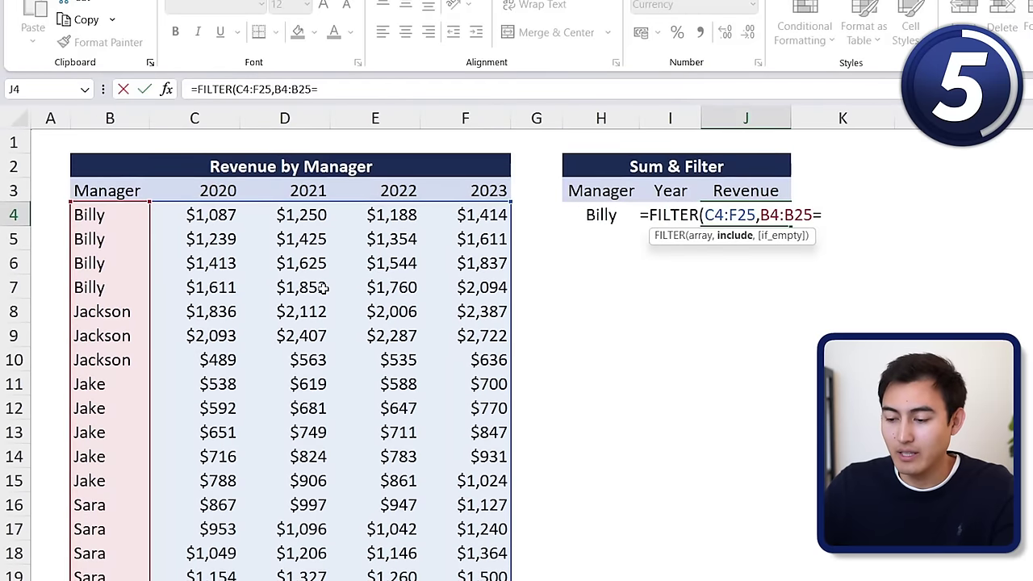
{"action": "left_click", "coordinate": [572, 216]}
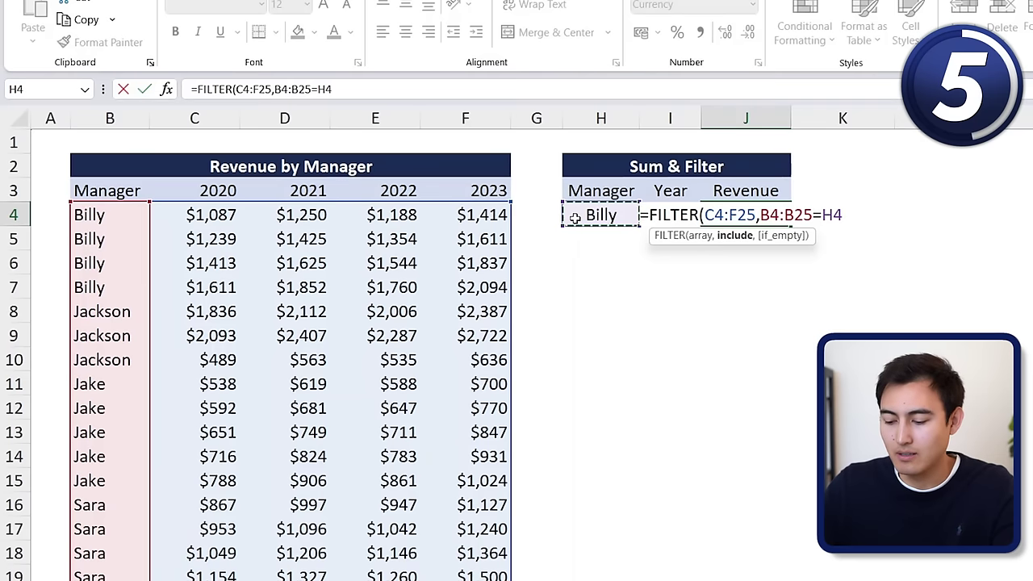
{"action": "type", "text": ")"}
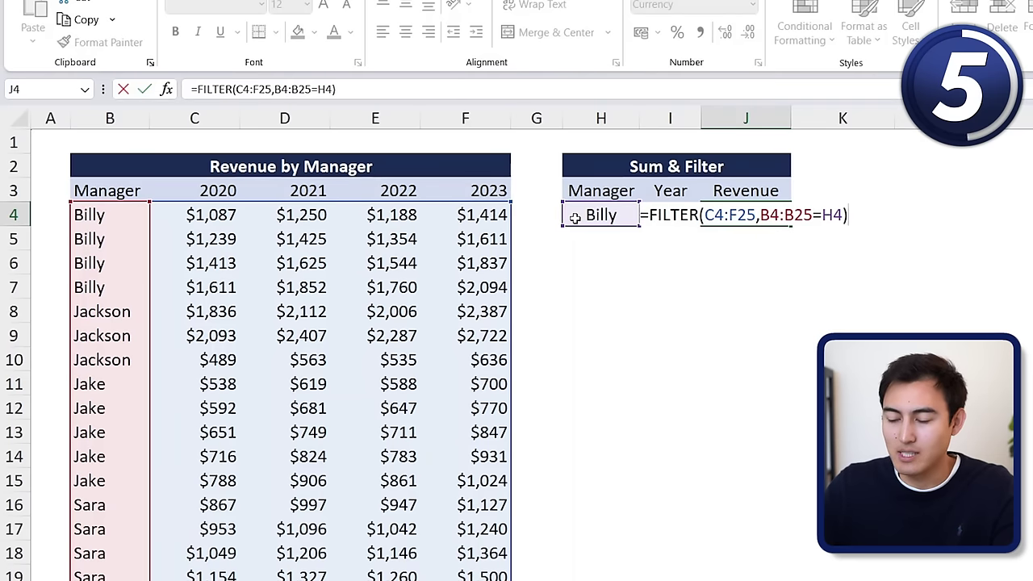
{"action": "key", "text": "Return"}
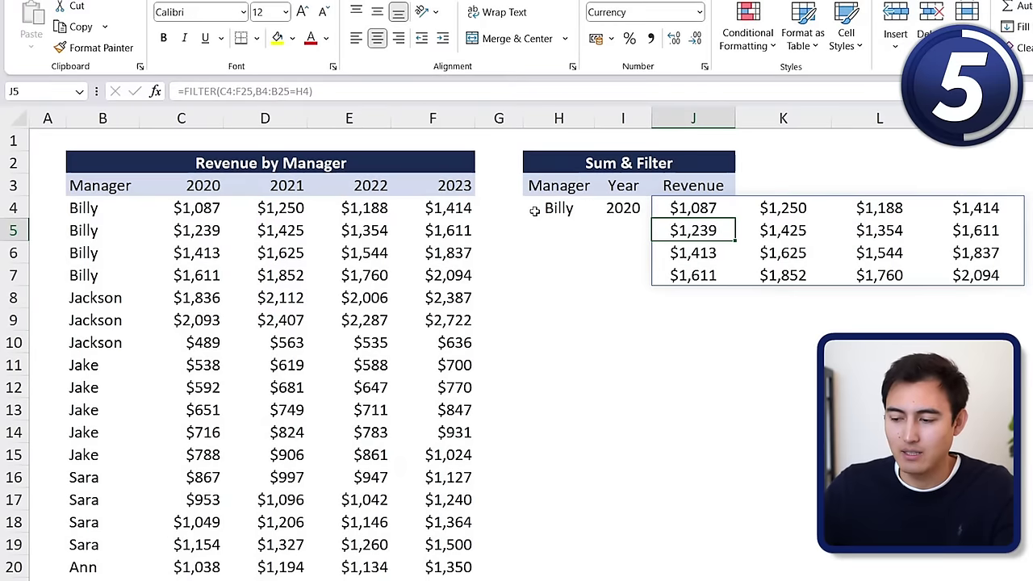
{"action": "key", "text": "Up"}
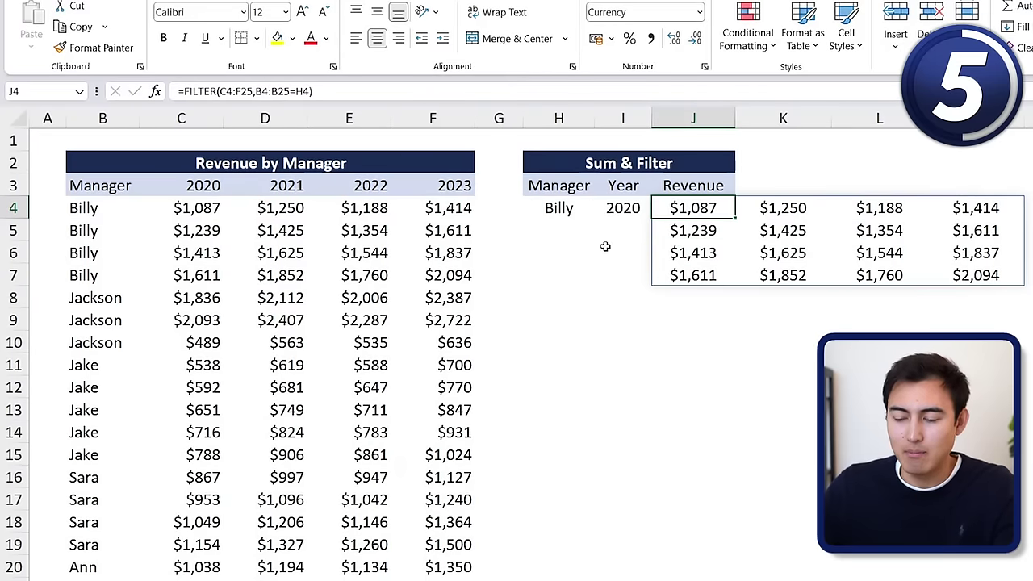
{"action": "left_click_drag", "start_coordinate": [175, 212], "coordinate": [436, 276]}
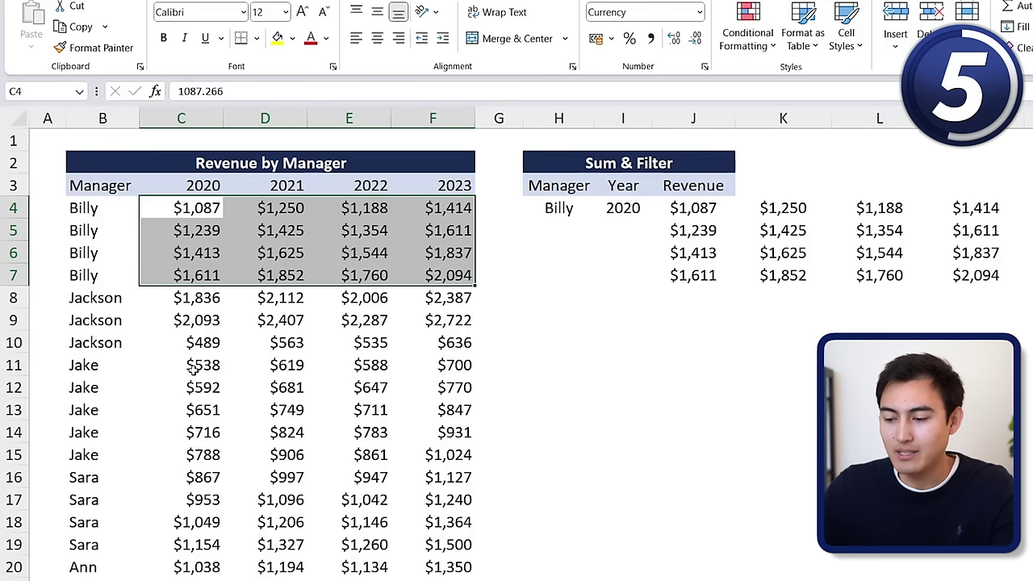
- Nest the J4 formula inside a second FILTER so that the existing FILTER becomes its array argument
{"action": "left_click", "coordinate": [685, 209]}
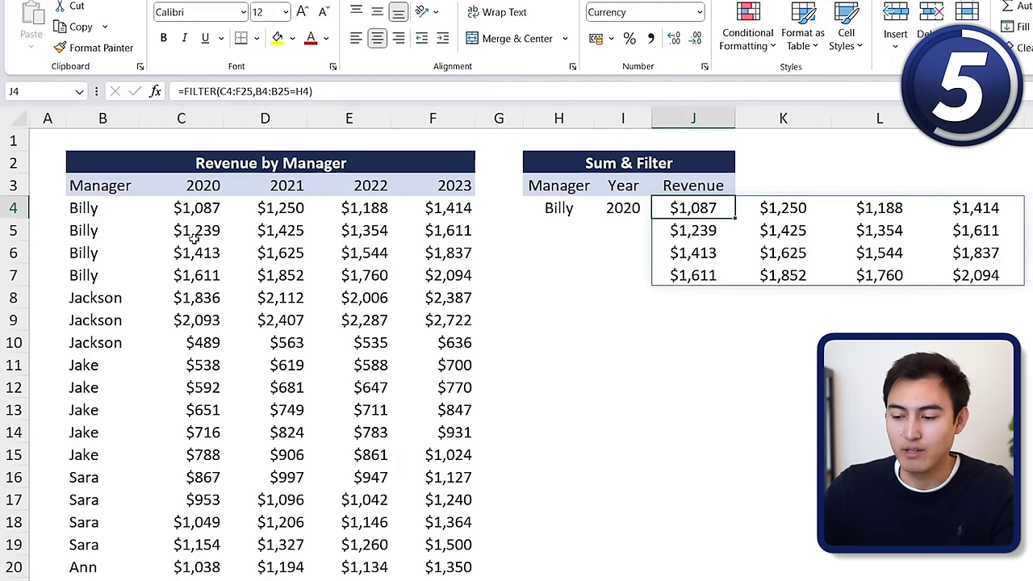
{"action": "left_click", "coordinate": [347, 92]}
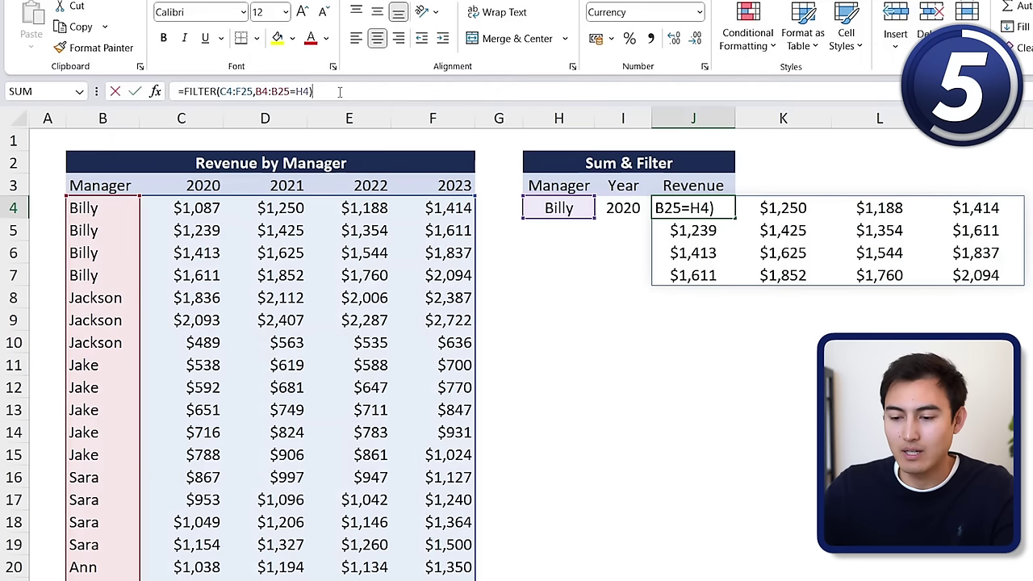
{"action": "left_click", "coordinate": [182, 91]}
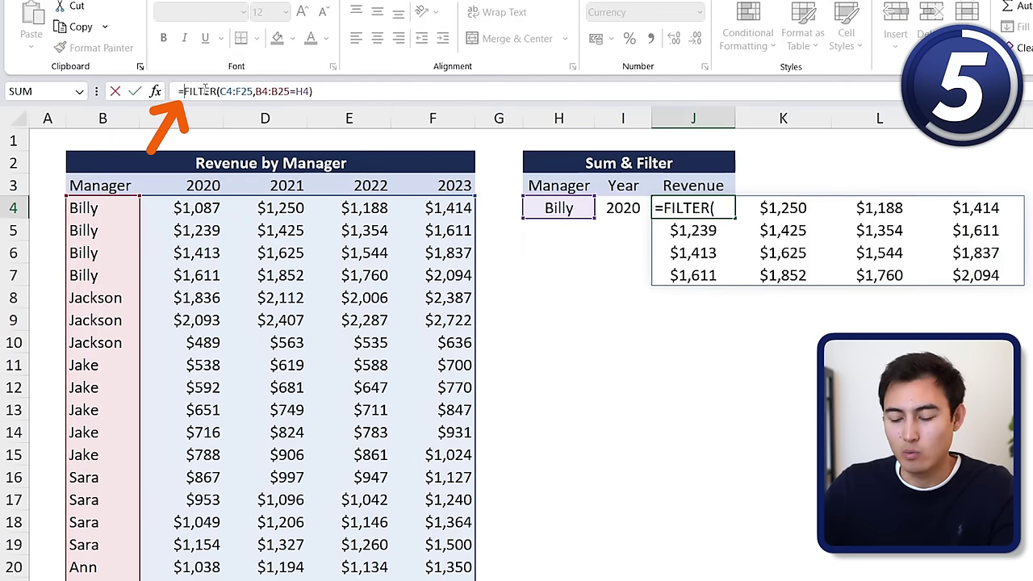
{"action": "type", "text": "filter"}
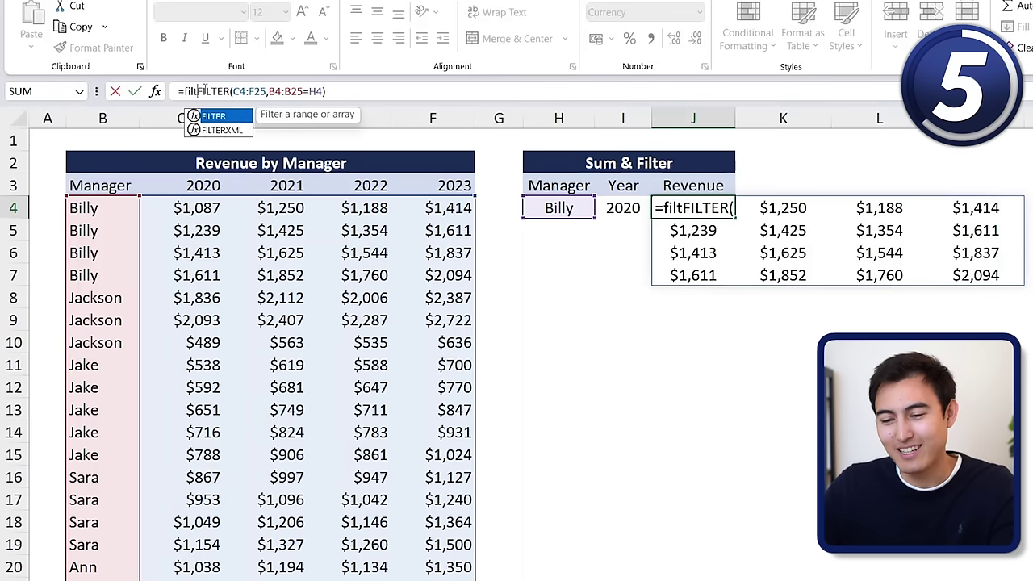
{"action": "key", "text": "Tab"}
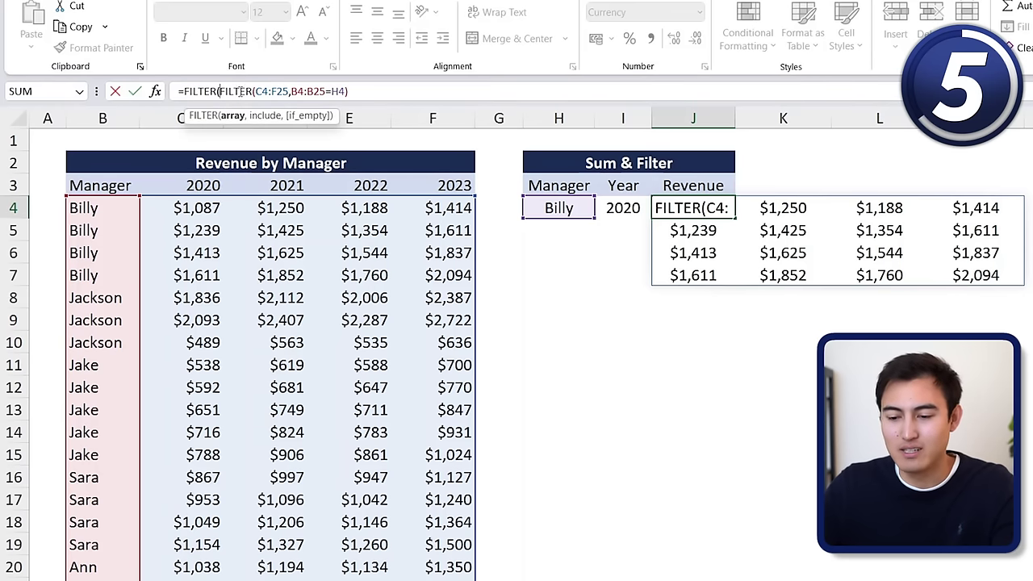
{"action": "left_click", "coordinate": [372, 92]}
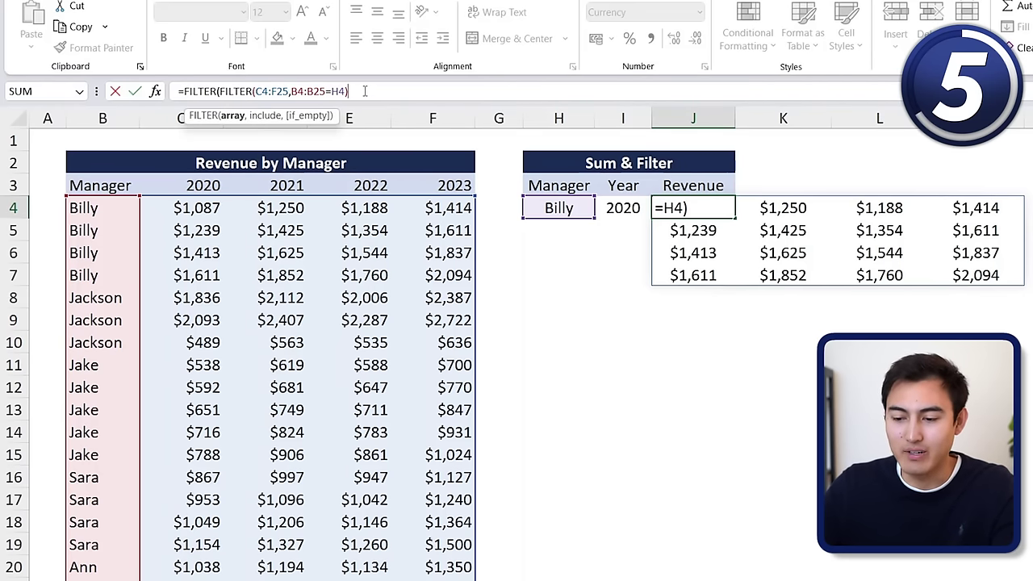
{"action": "type", "text": ","}
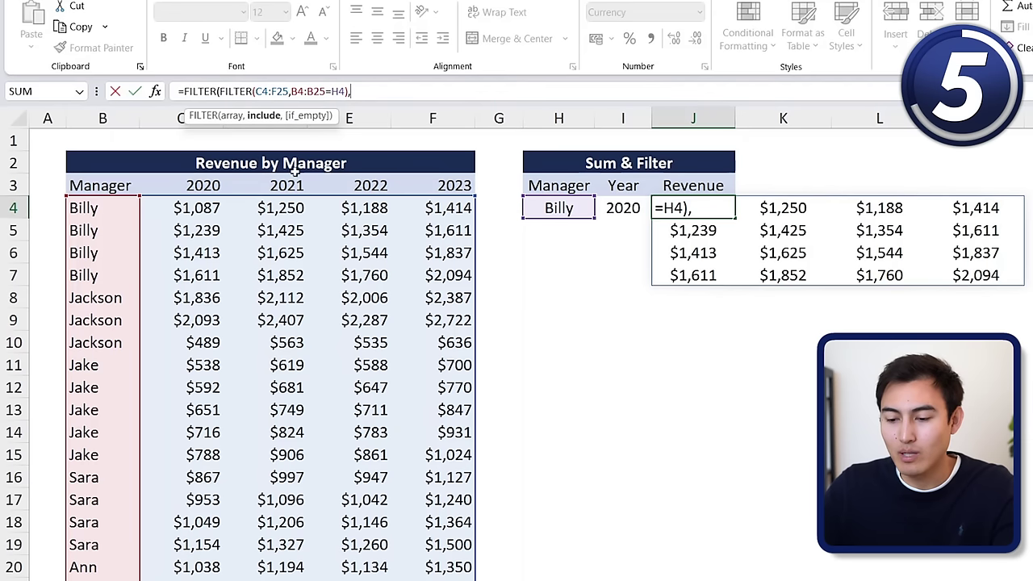
- Set the outer FILTER's include condition to C3:F3=I4, complete the formula, and compare its output with C4:C7
{"action": "left_click", "coordinate": [197, 185]}
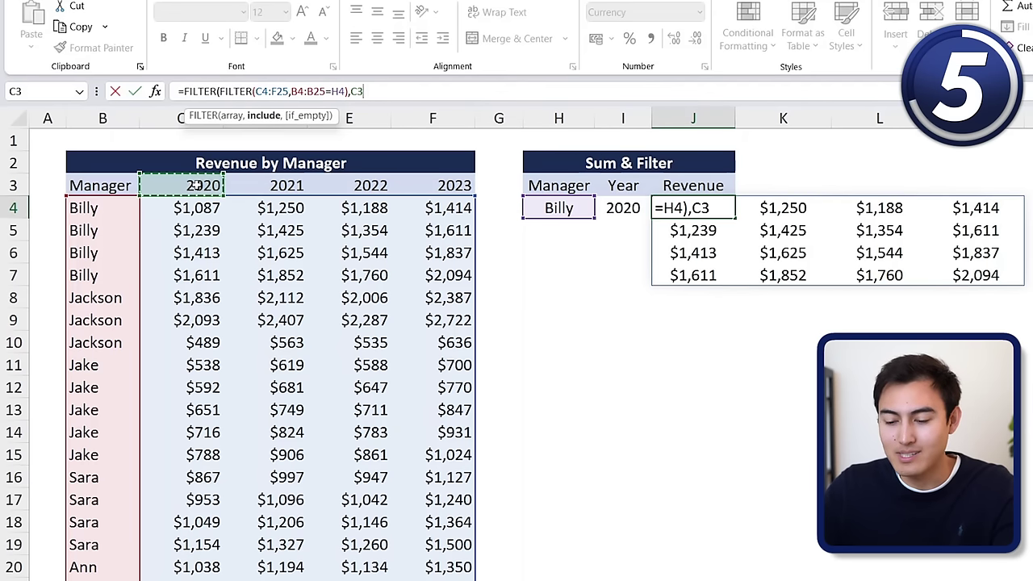
{"action": "key", "text": "ctrl+shift+Right"}
{"action": "type", "text": "="}
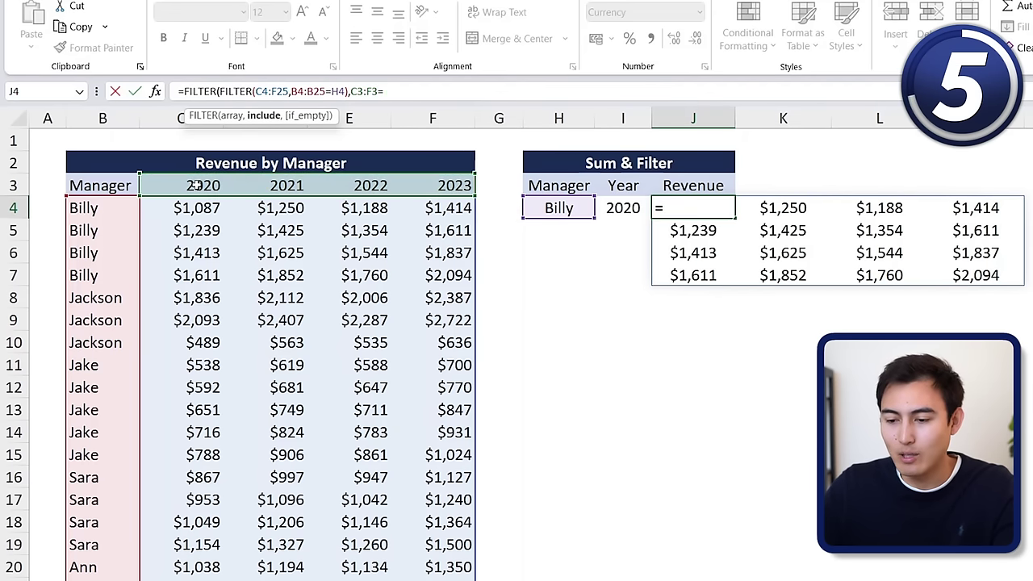
{"action": "left_click", "coordinate": [622, 209]}
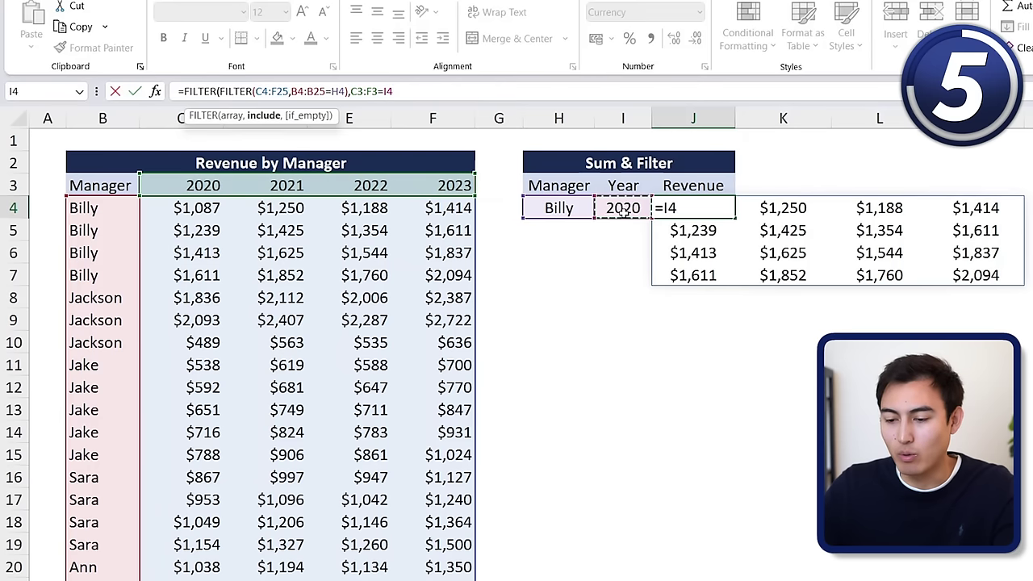
{"action": "type", "text": ")"}
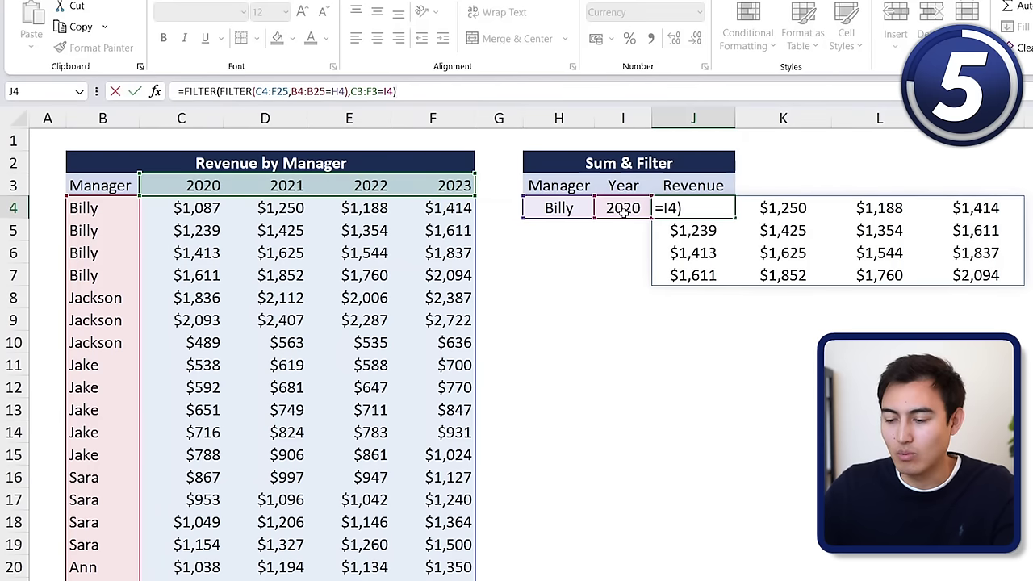
{"action": "key", "text": "Return"}
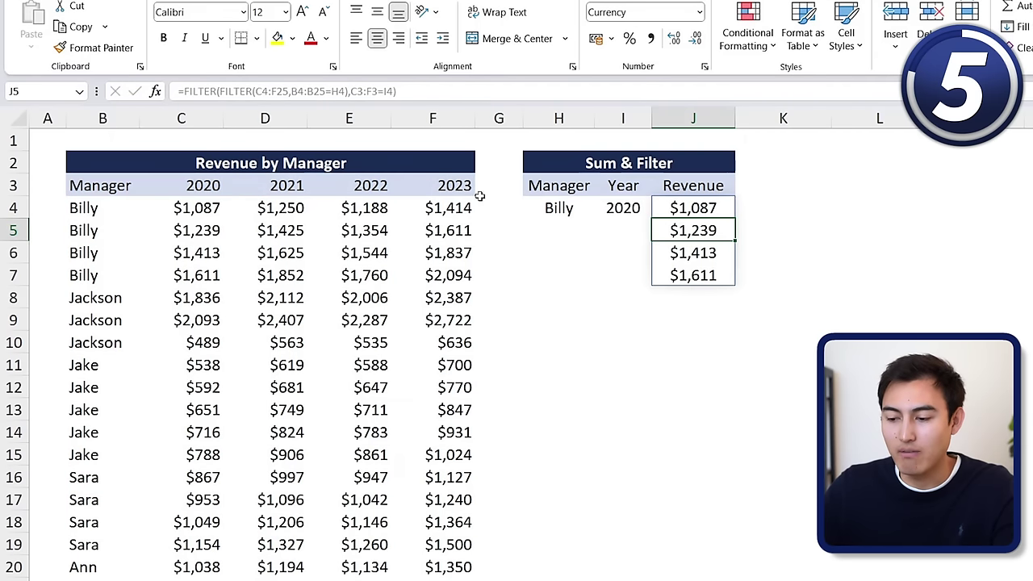
{"action": "left_click_drag", "start_coordinate": [184, 202], "coordinate": [180, 271]}
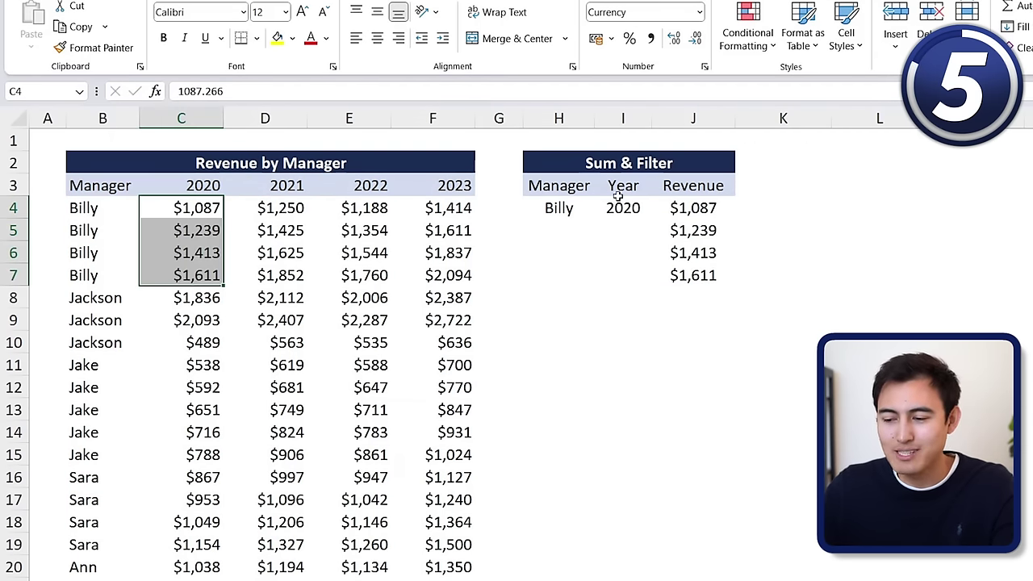
- Wrap the nested FILTER formula in J4 in a SUM function and check the total against C4:C7
{"action": "left_click", "coordinate": [685, 208]}
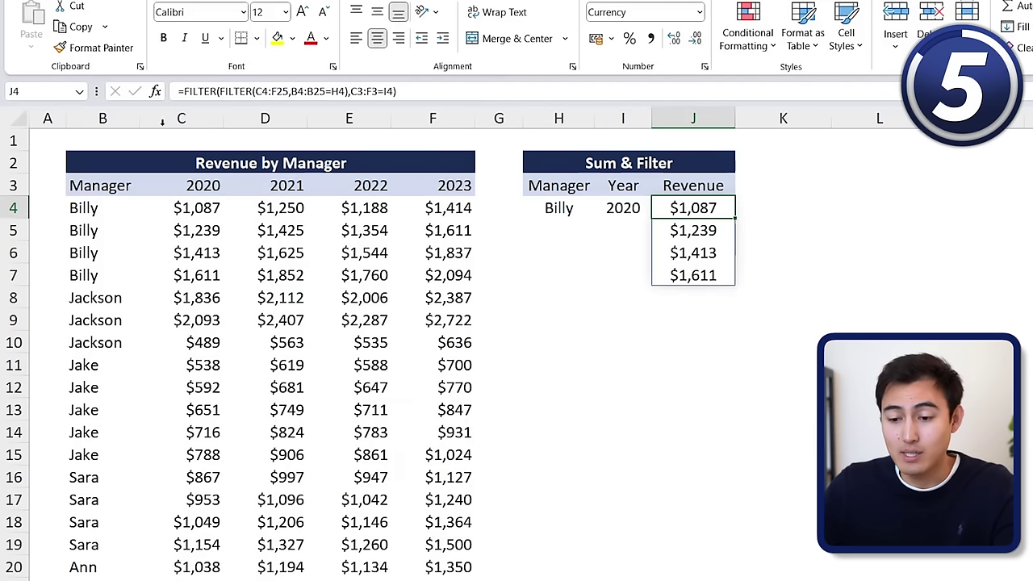
{"action": "left_click", "coordinate": [179, 92]}
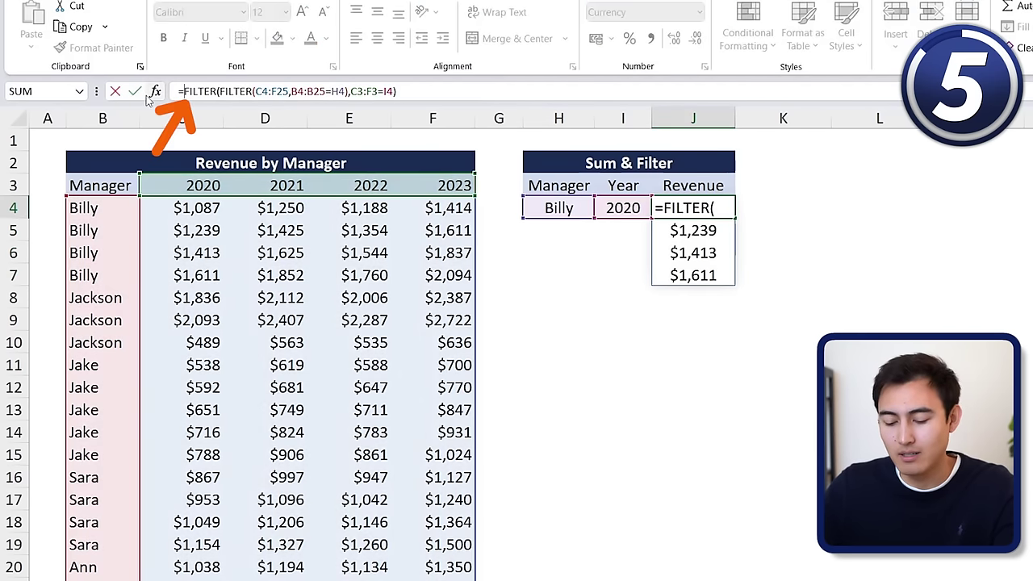
{"action": "type", "text": "sum"}
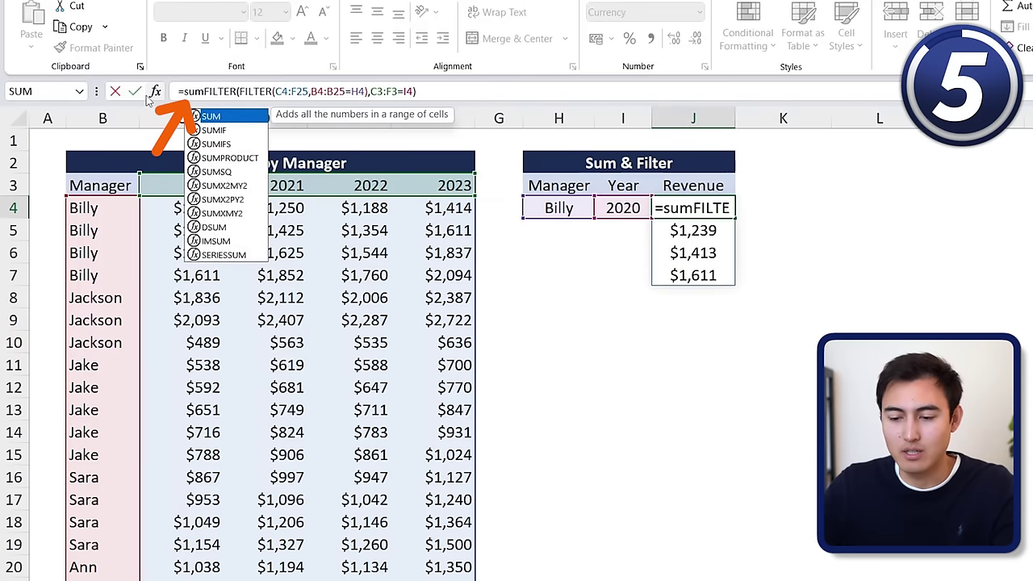
{"action": "key", "text": "Tab"}
{"action": "left_click", "coordinate": [434, 91]}
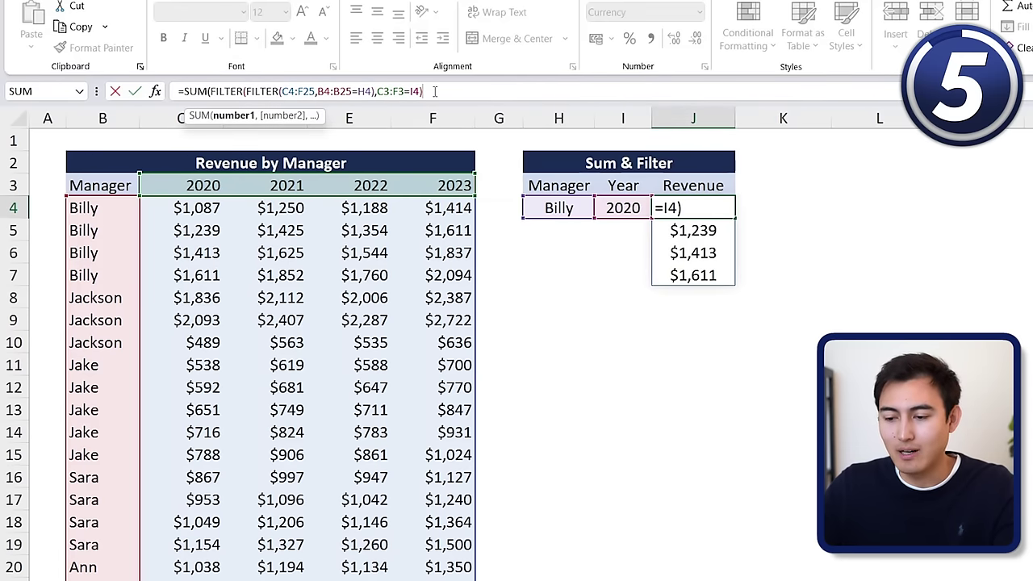
{"action": "type", "text": ")"}
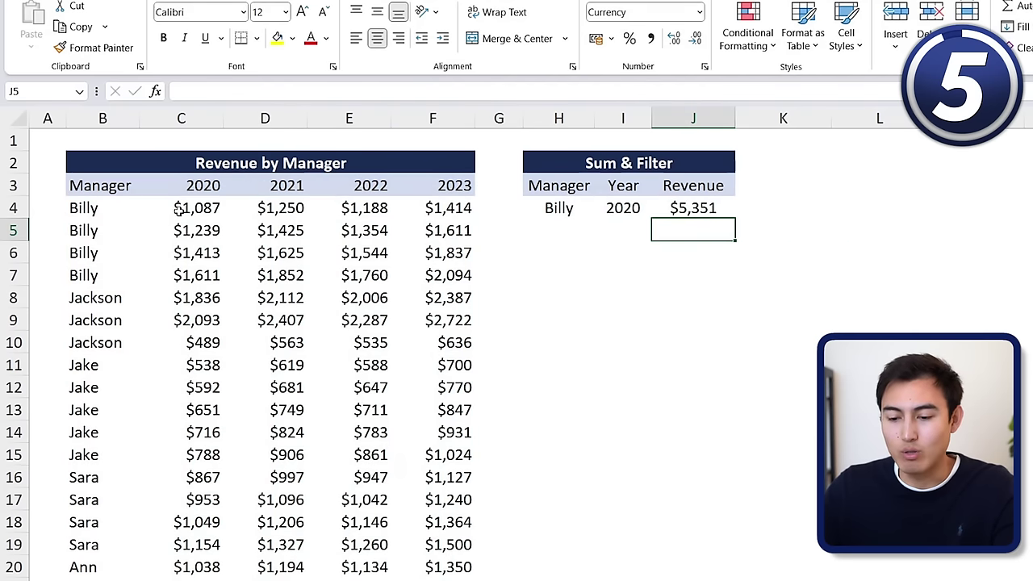
{"action": "left_click_drag", "start_coordinate": [179, 208], "coordinate": [200, 273]}
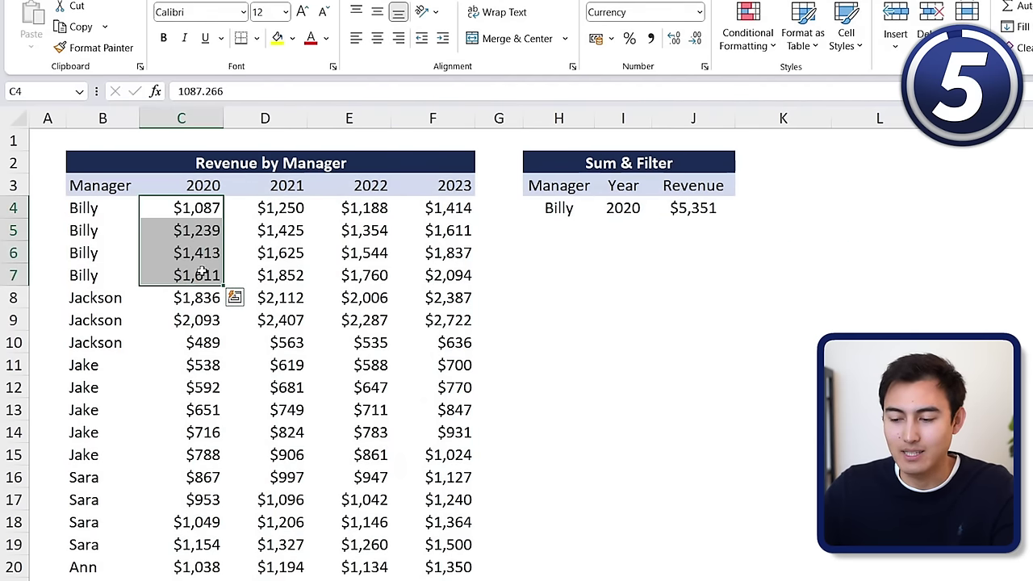
- Set the Sum & Filter Year criterion in I4 to 2021
{"action": "left_click", "coordinate": [600, 209]}
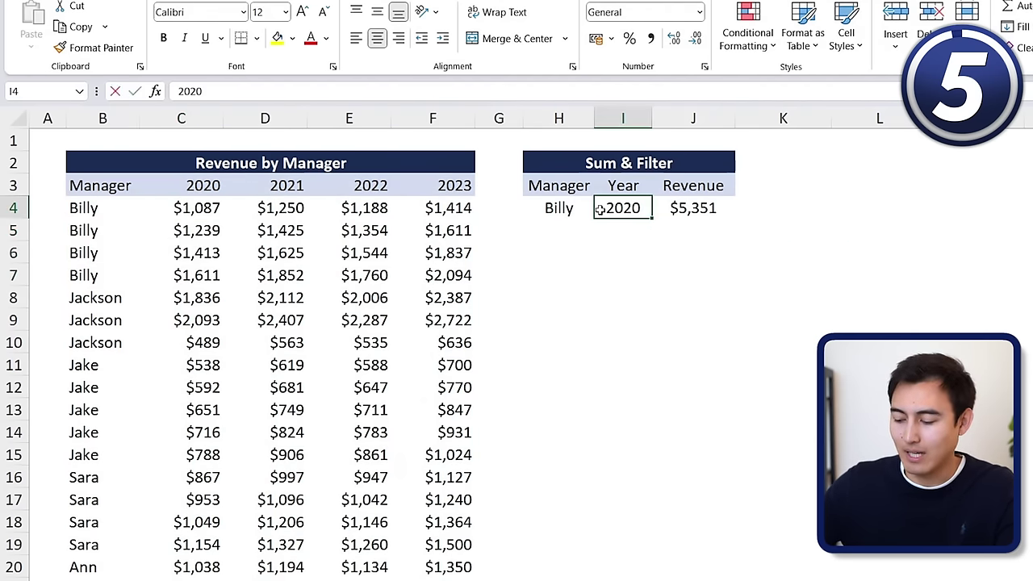
{"action": "type", "text": "2021"}
{"action": "key", "text": "Return"}
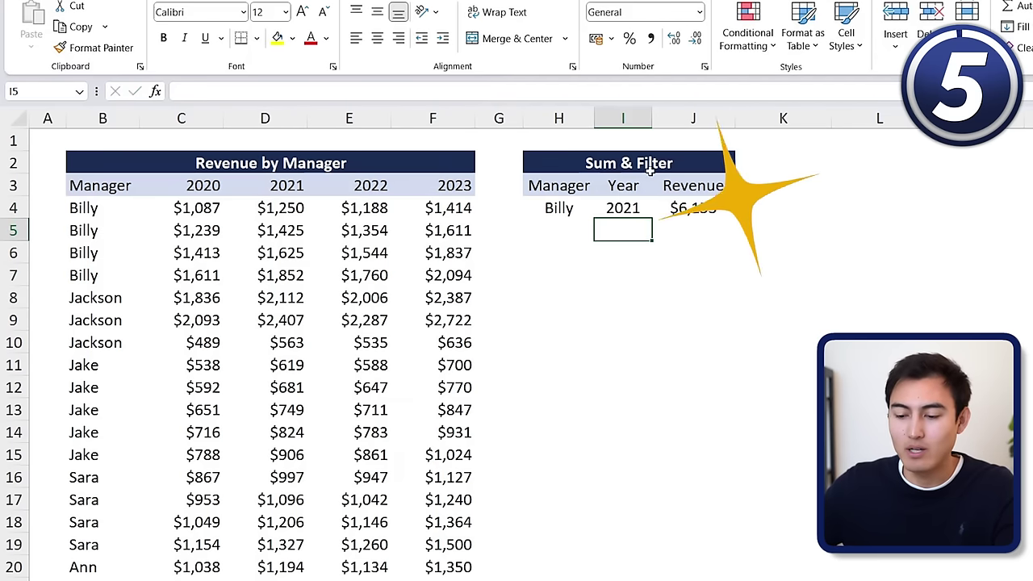